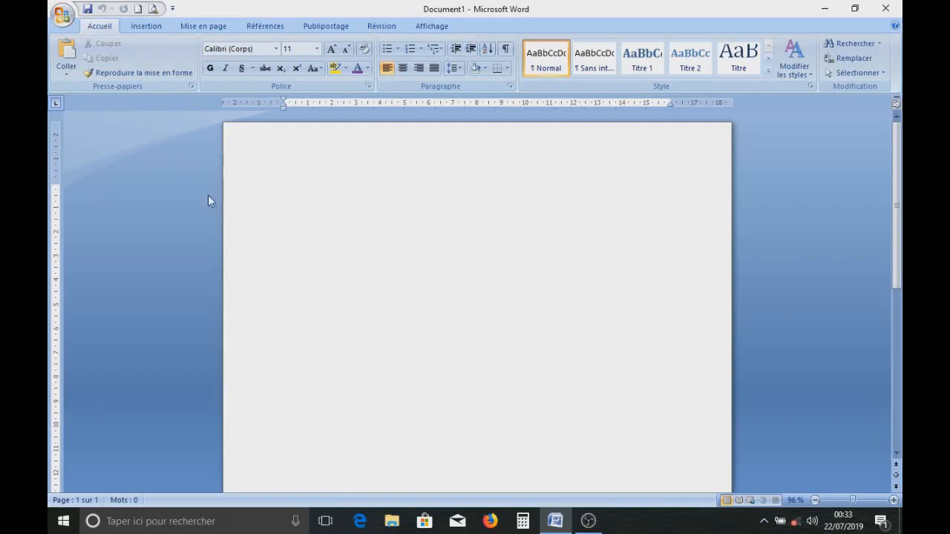
- Open the recent document exo1.docx
left_click(62, 15)
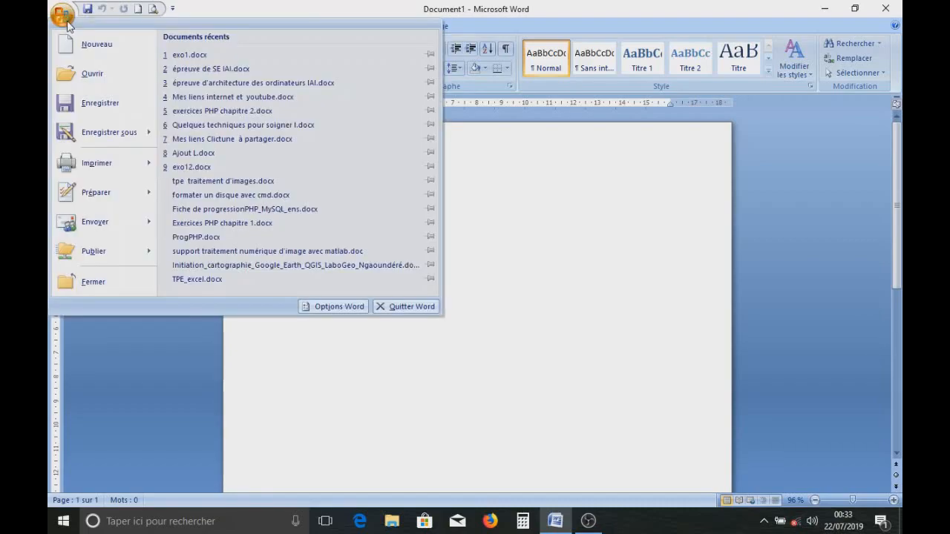
left_click(190, 57)
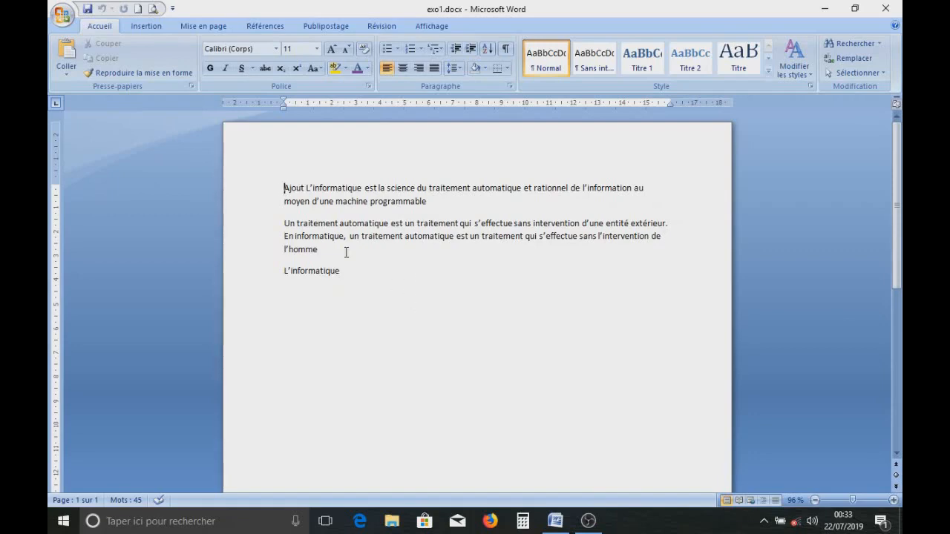
- Make the word "Ajout" at the start of the first paragraph bold
left_click(305, 188)
double_click(304, 188)
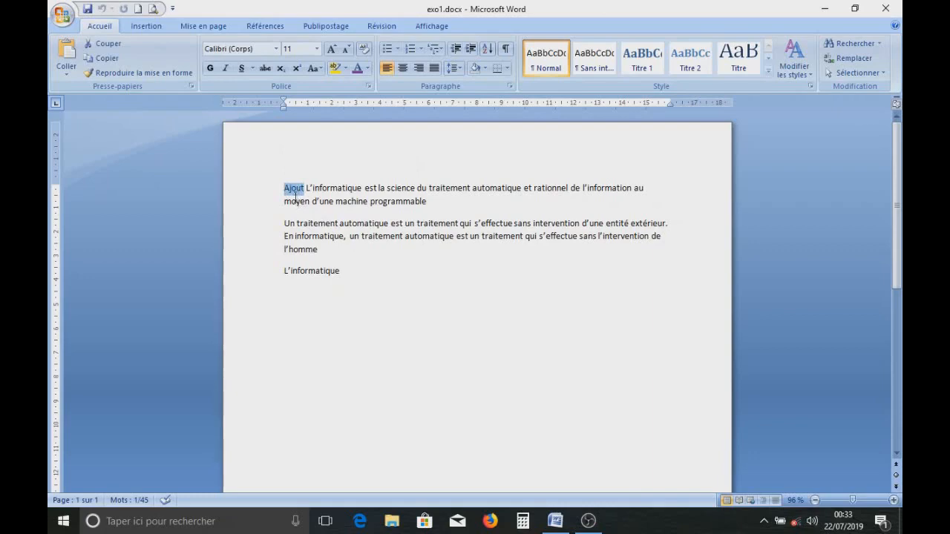
left_click(293, 190)
left_click_drag(305, 188, 282, 188)
left_click(337, 190)
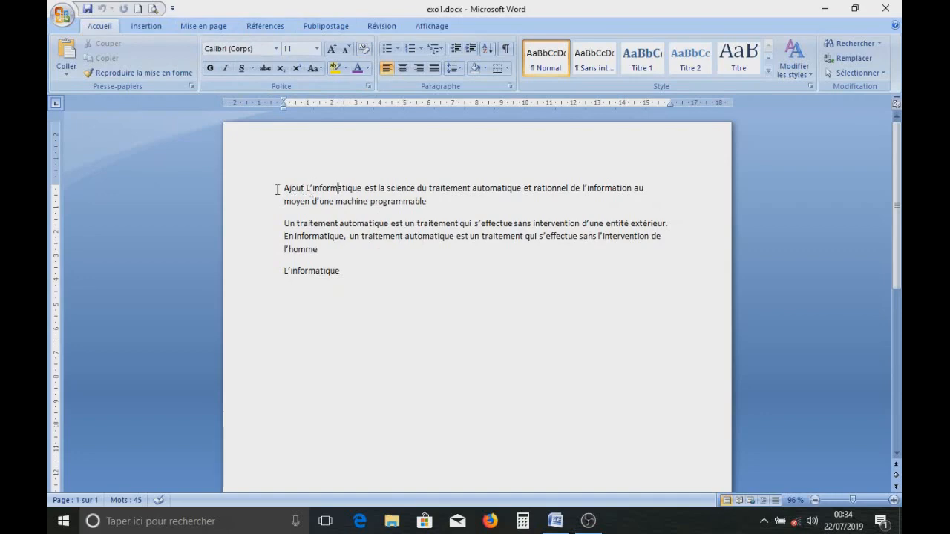
left_click_drag(282, 187, 302, 188)
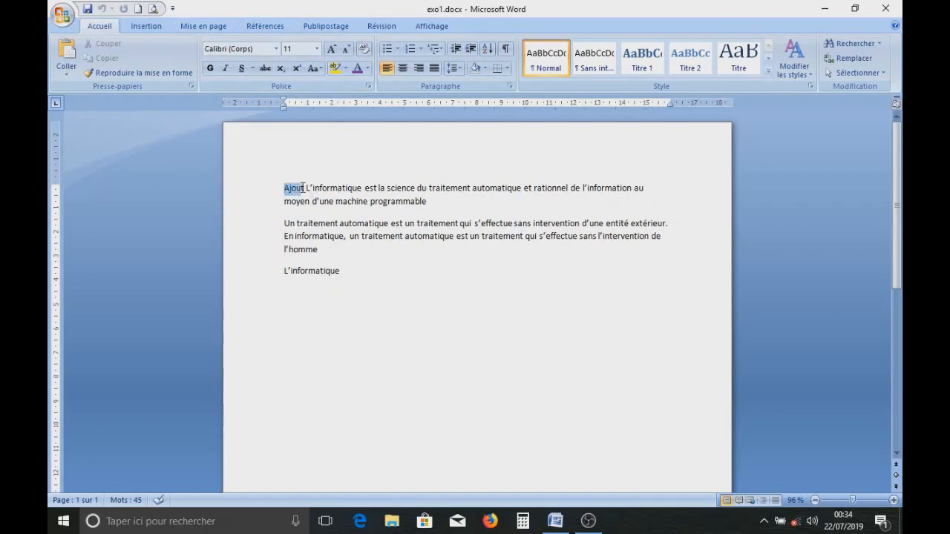
left_click(211, 69)
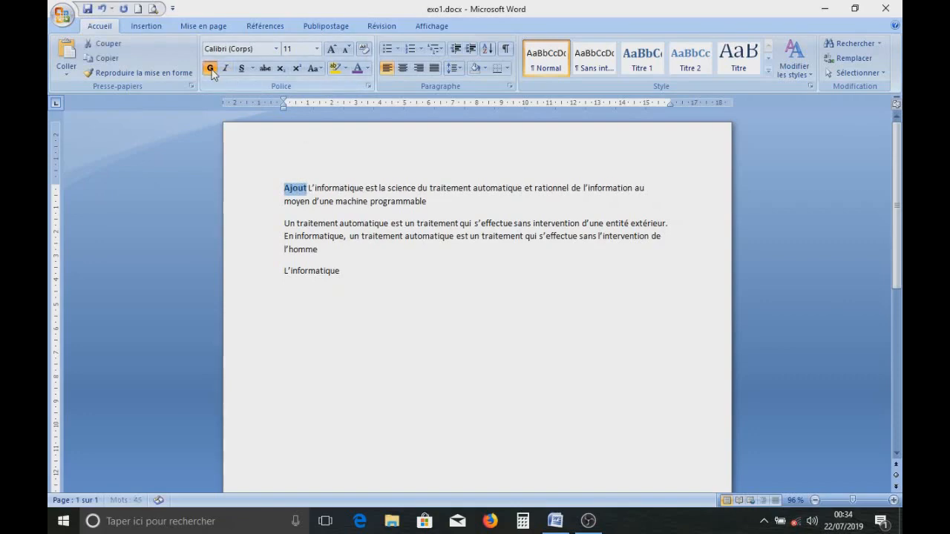
left_click(321, 189)
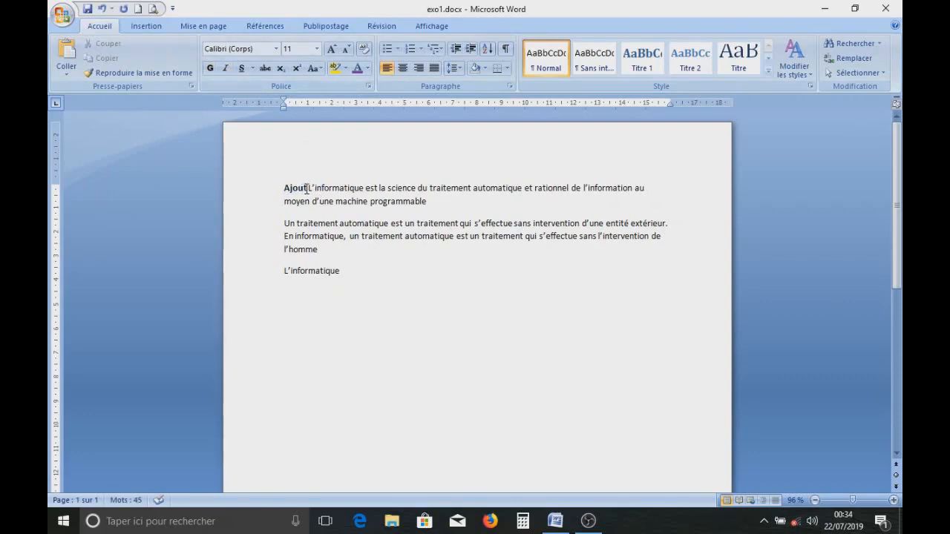
- Apply italic and underline to the word "Ajout" in the first paragraph
left_click_drag(307, 188, 276, 190)
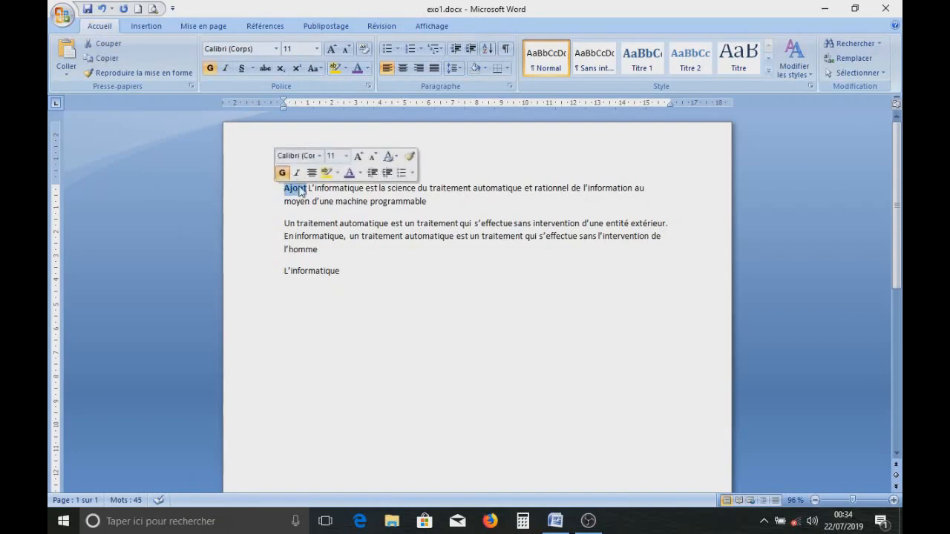
left_click(227, 69)
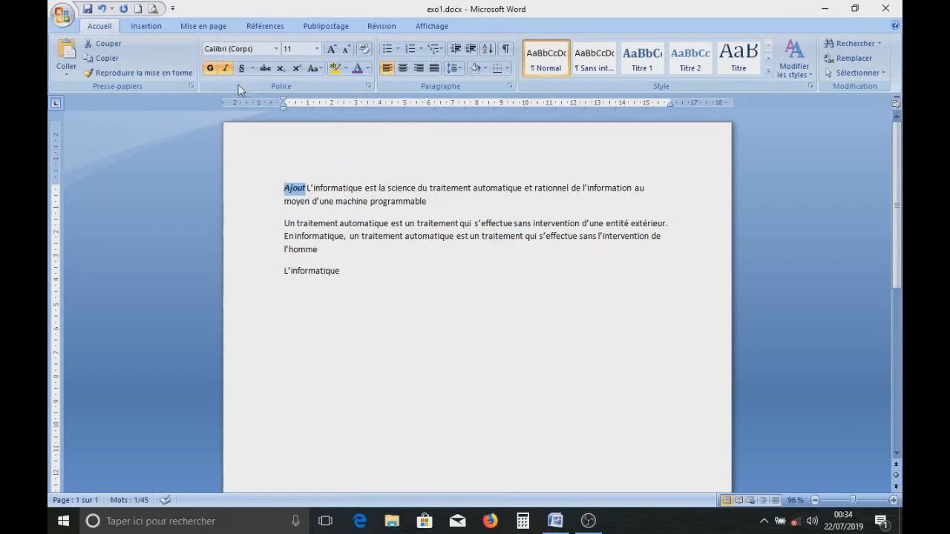
left_click(241, 69)
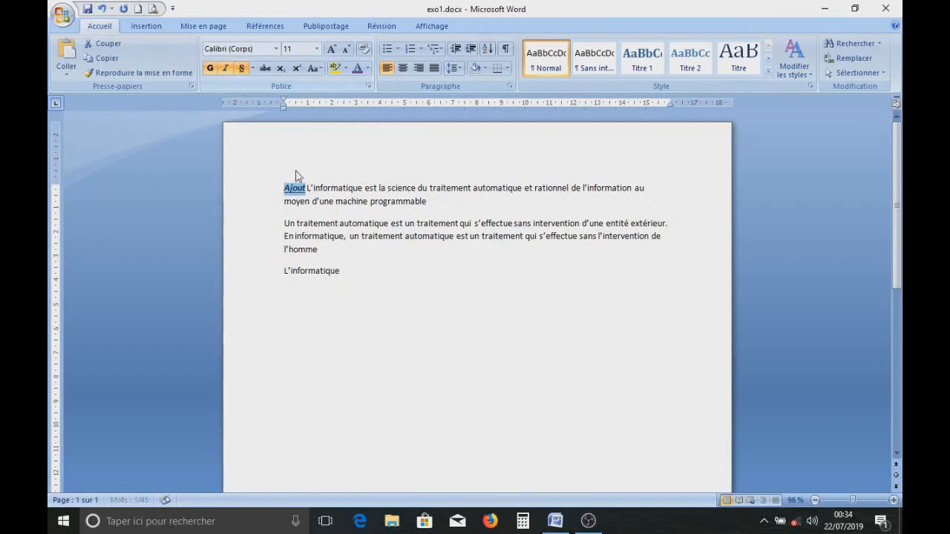
left_click(208, 69)
left_click(329, 188)
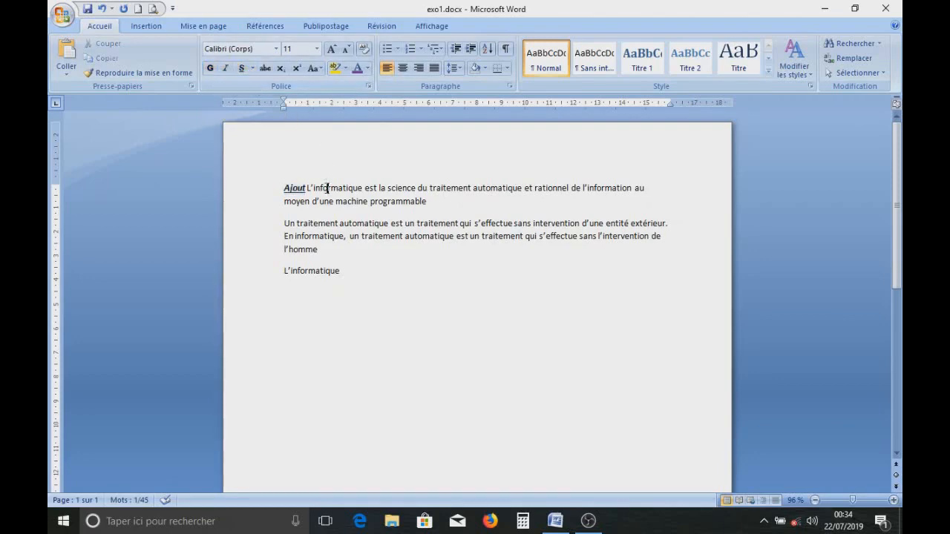
- Set the font of the word "Ajout" to Algerian
left_click(307, 188)
left_click_drag(307, 188, 288, 191)
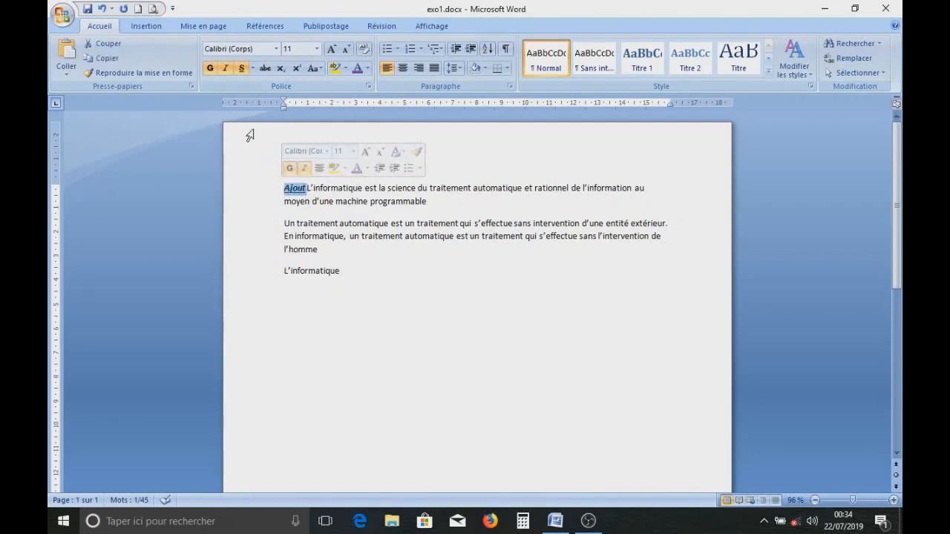
left_click(275, 50)
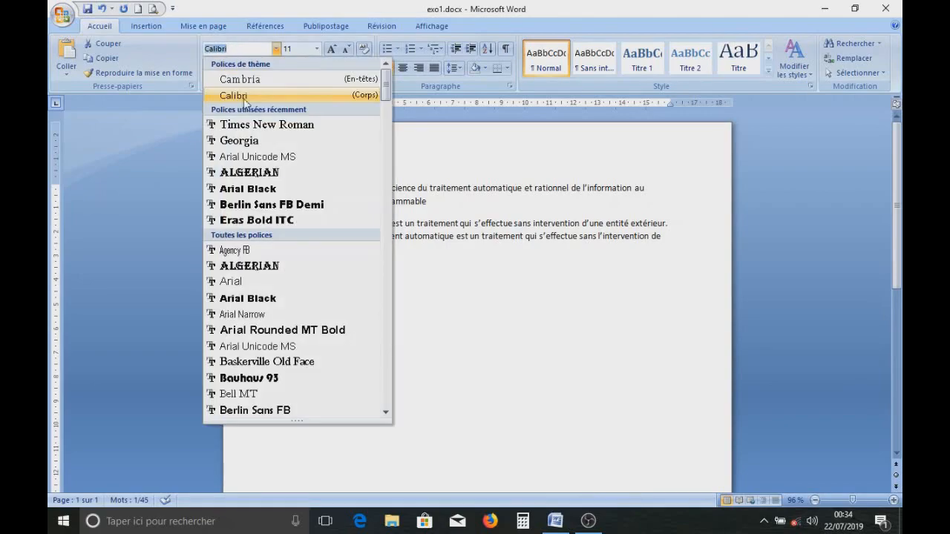
key("Up")
key("Down")
key("Down")
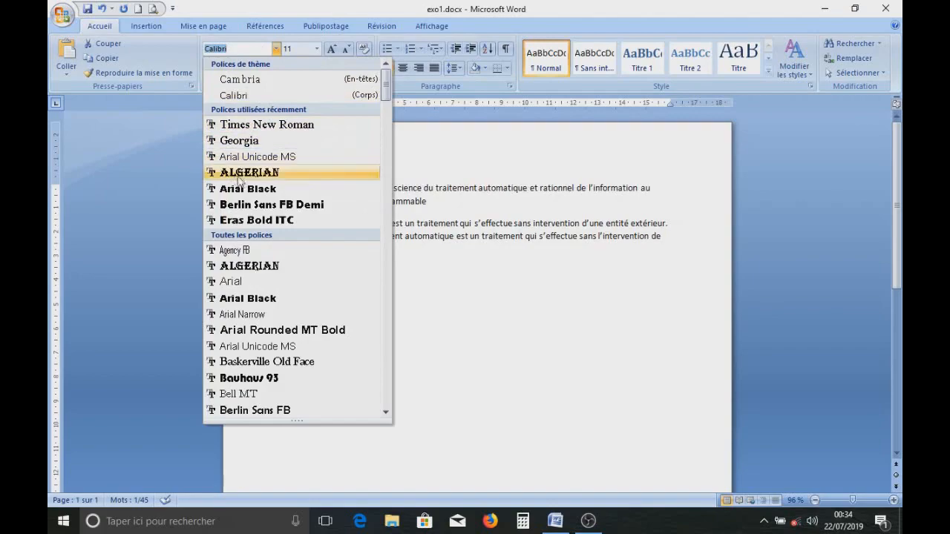
key("Up")
key("Up")
key("Up")
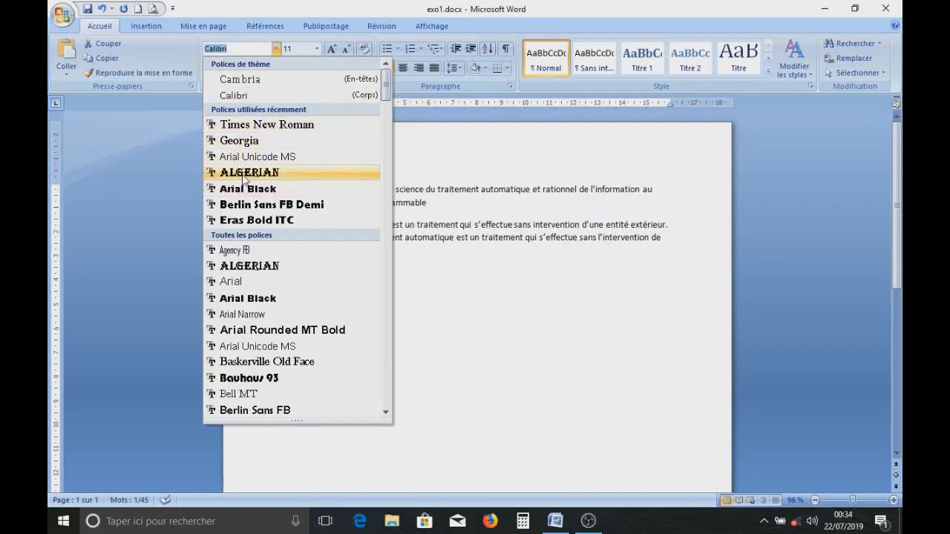
left_click(249, 172)
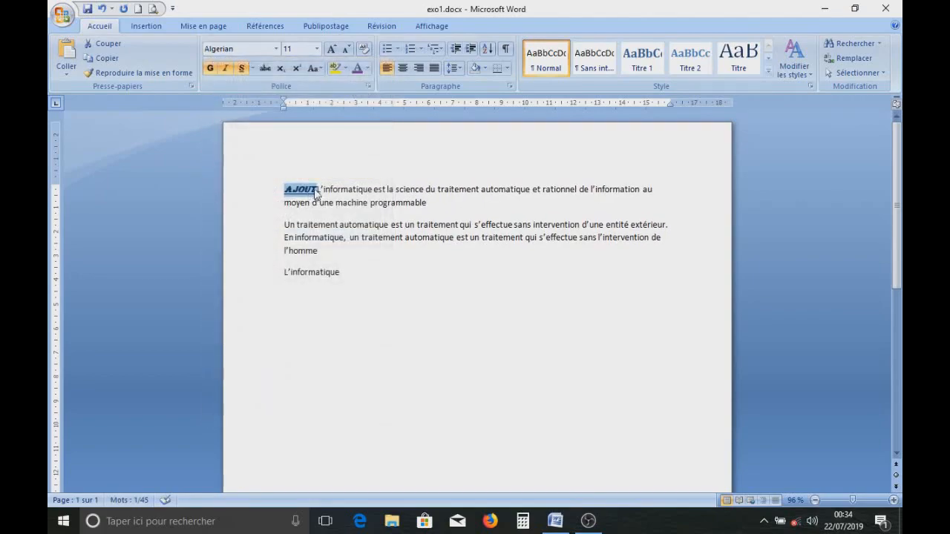
left_click(317, 192)
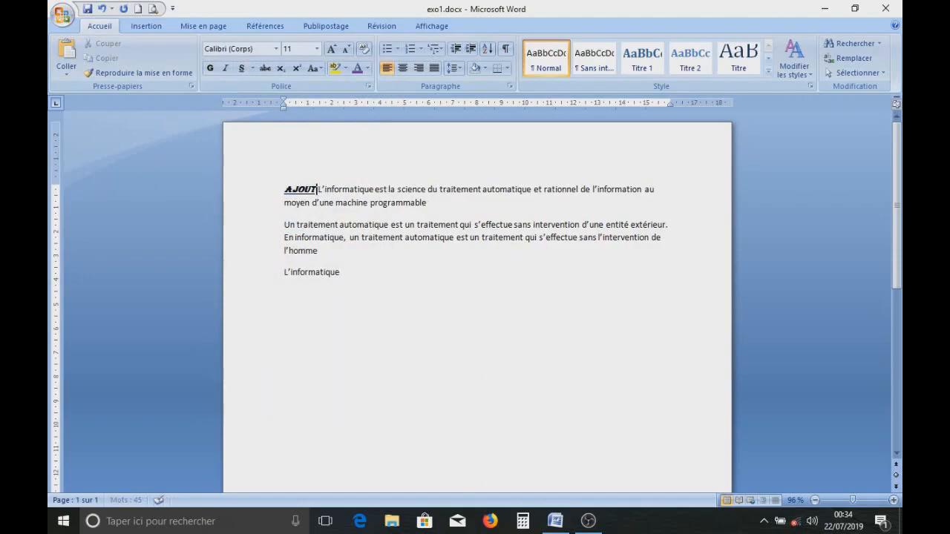
- Change the font of the word "Ajout" to Times New Roman
left_click_drag(317, 193, 282, 190)
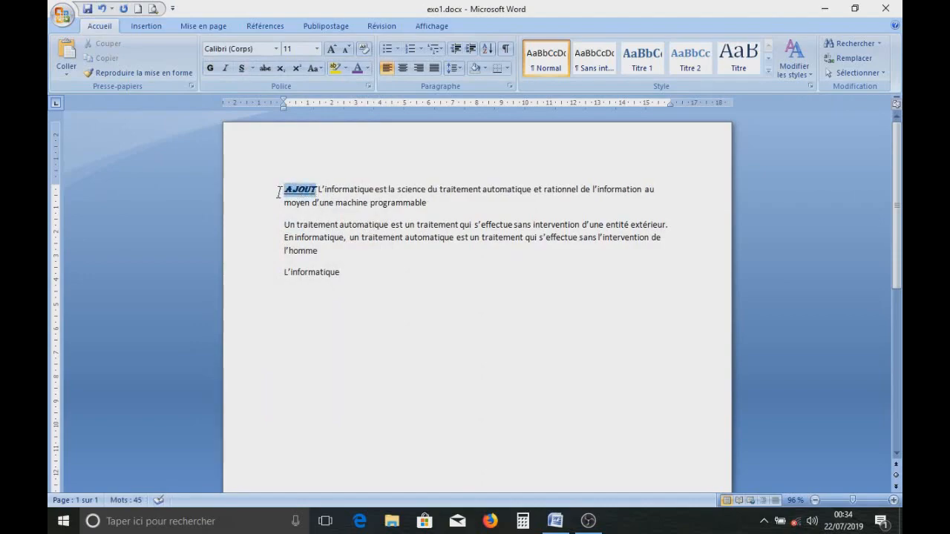
left_click(276, 48)
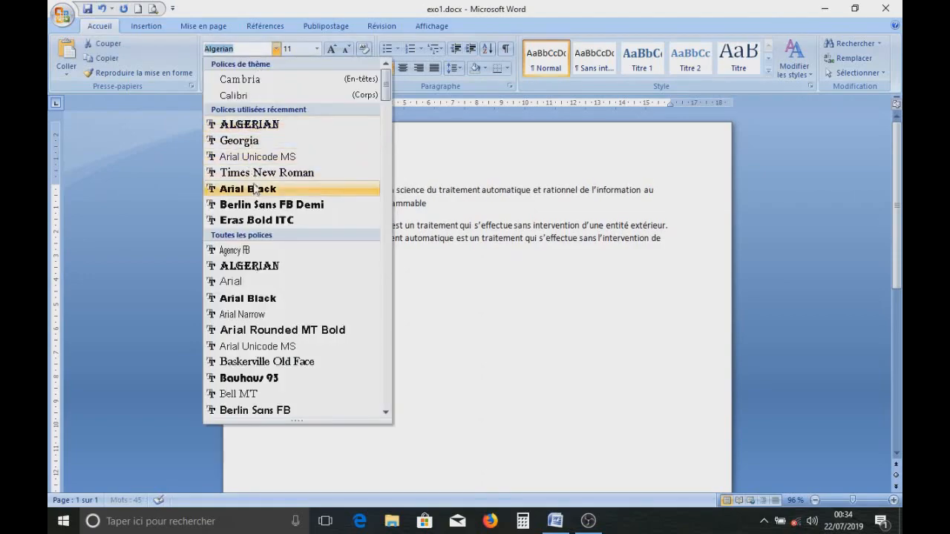
left_click(266, 172)
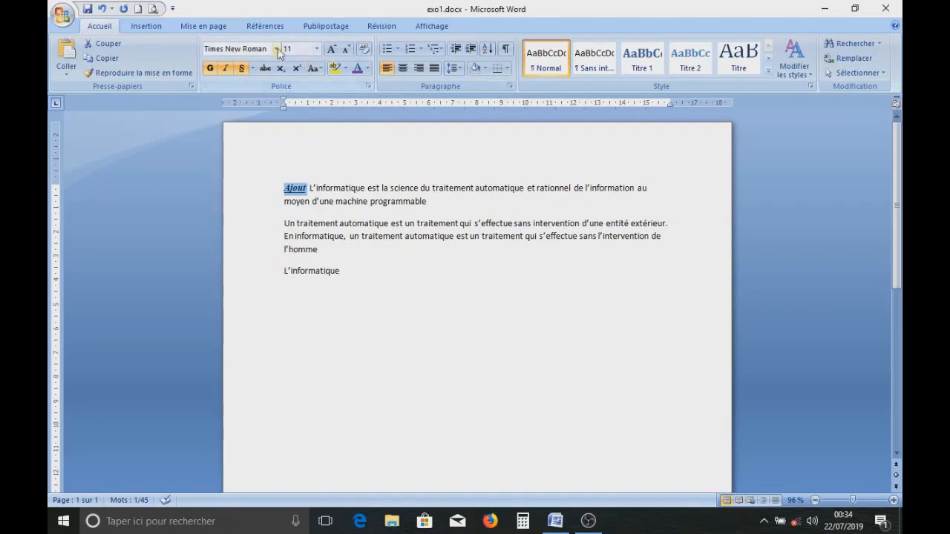
- Format the whole text of the document in Times New Roman at size 14
left_click_drag(266, 188, 291, 292)
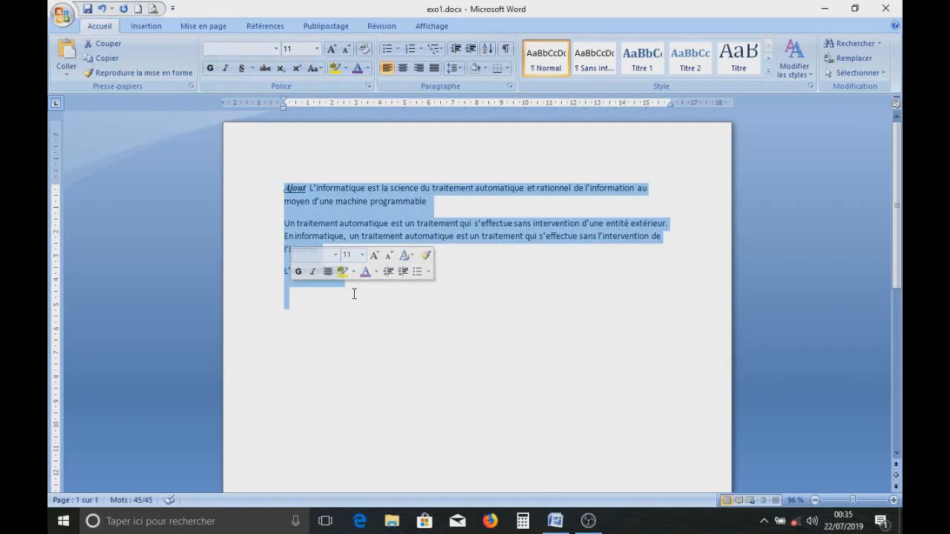
left_click(373, 304)
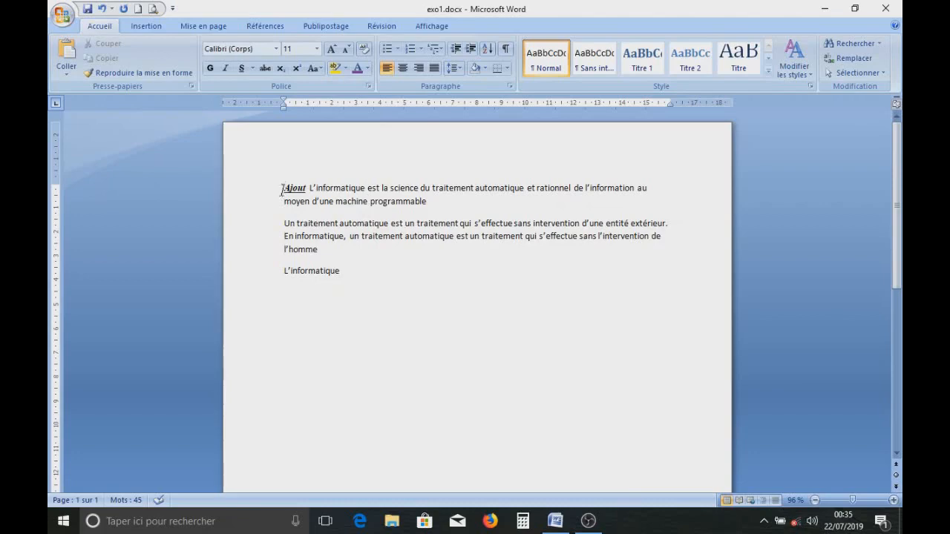
left_click_drag(282, 181, 373, 277)
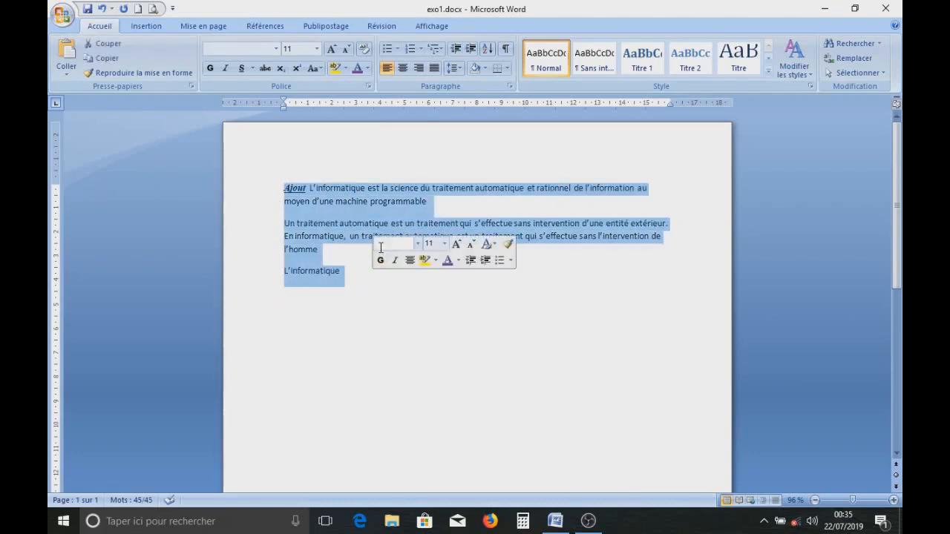
left_click(379, 290)
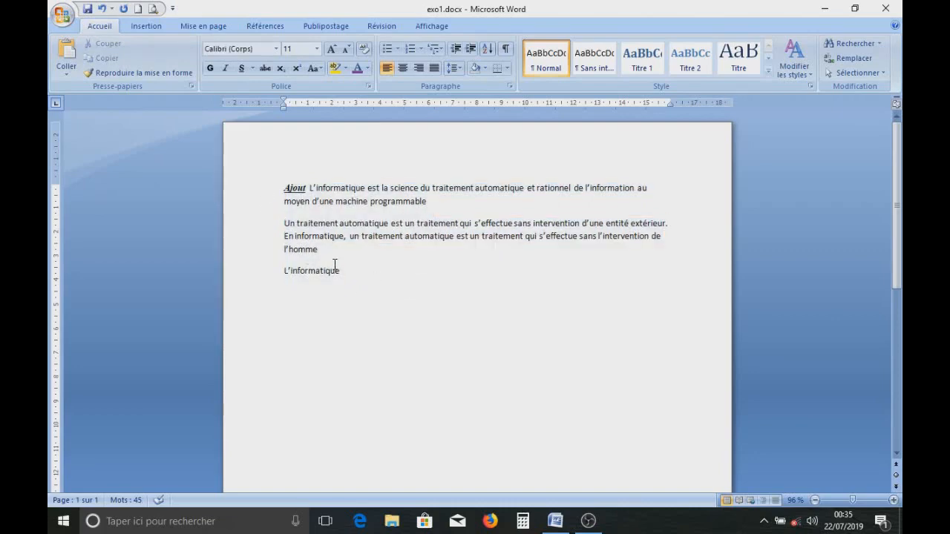
left_click_drag(282, 187, 354, 282)
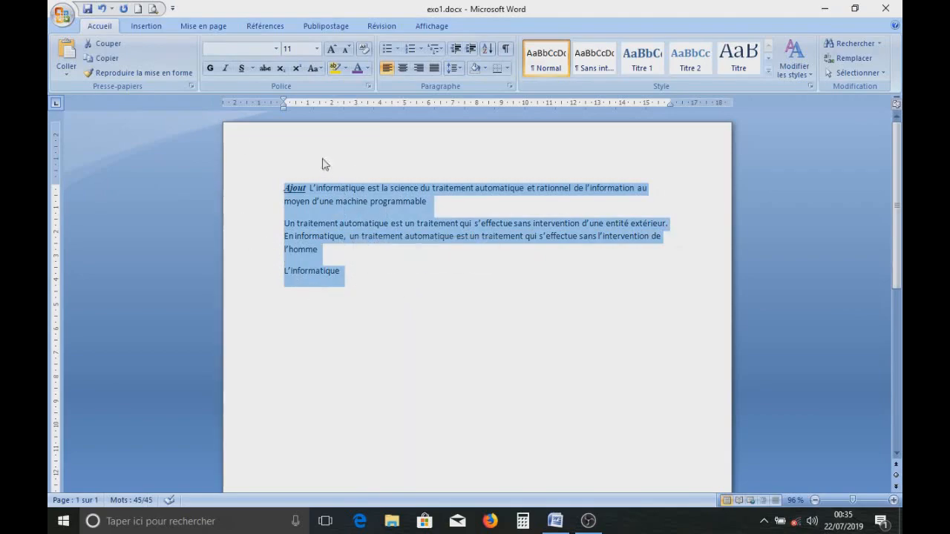
left_click(277, 49)
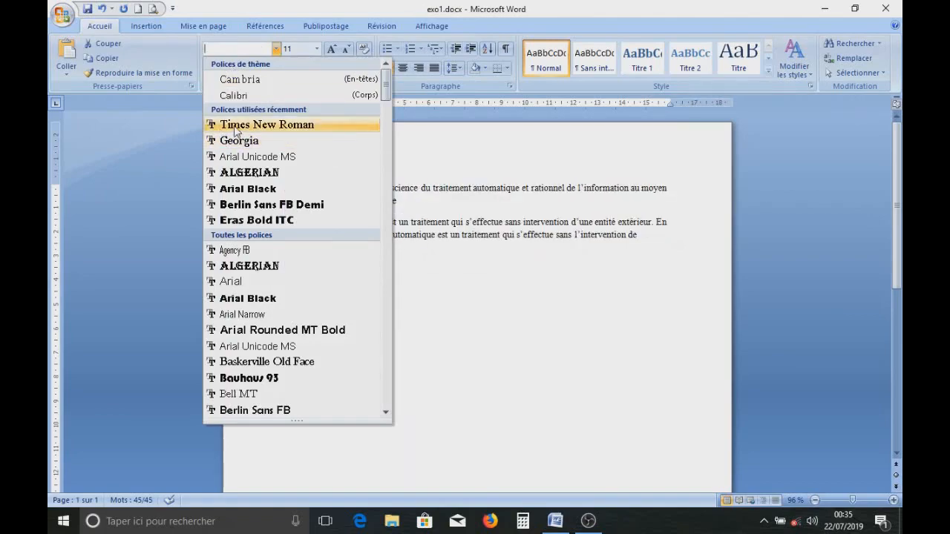
left_click(230, 126)
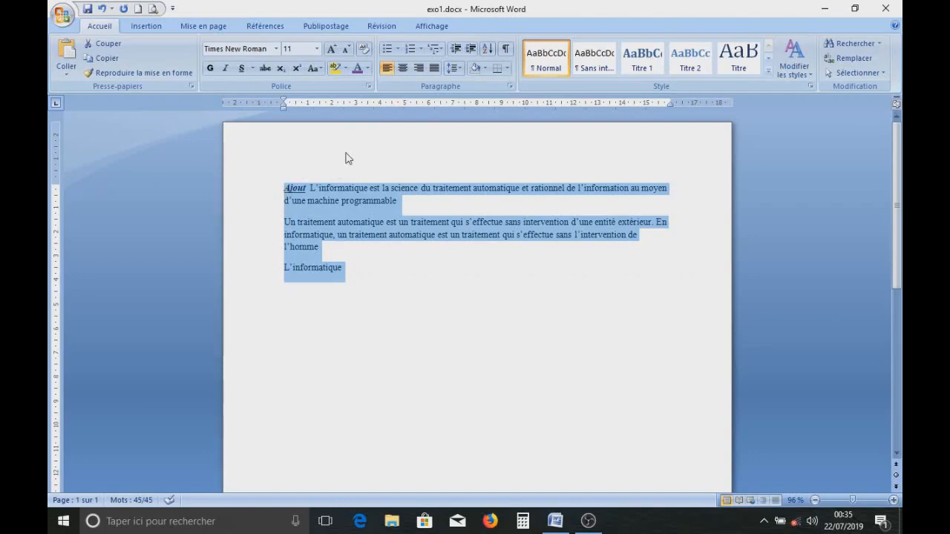
left_click(317, 49)
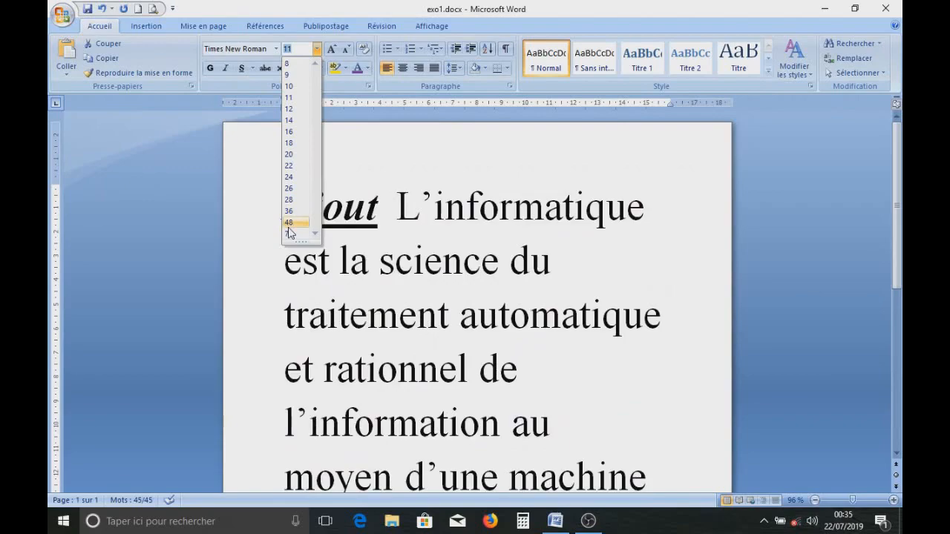
left_click(289, 121)
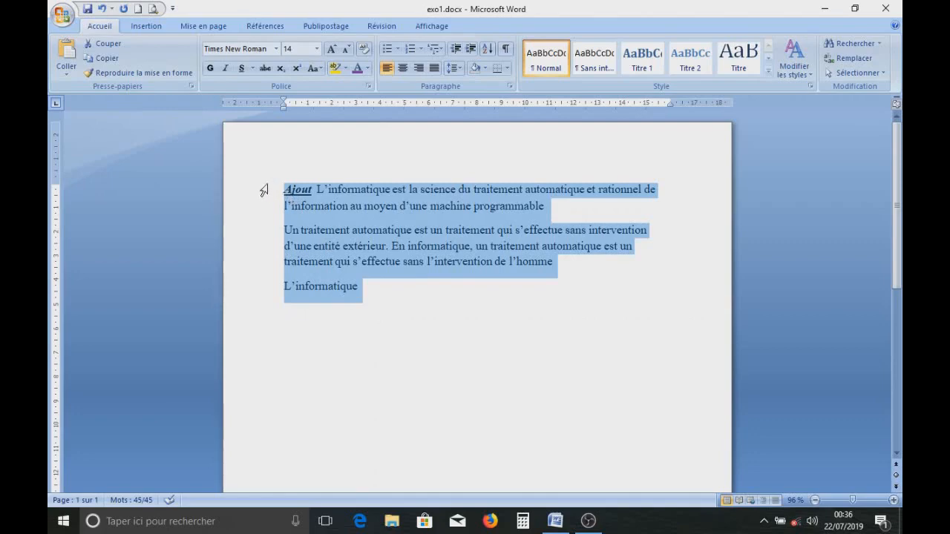
- Convert the whole text to uppercase and undo the conversion
left_click(315, 69)
left_click(334, 118)
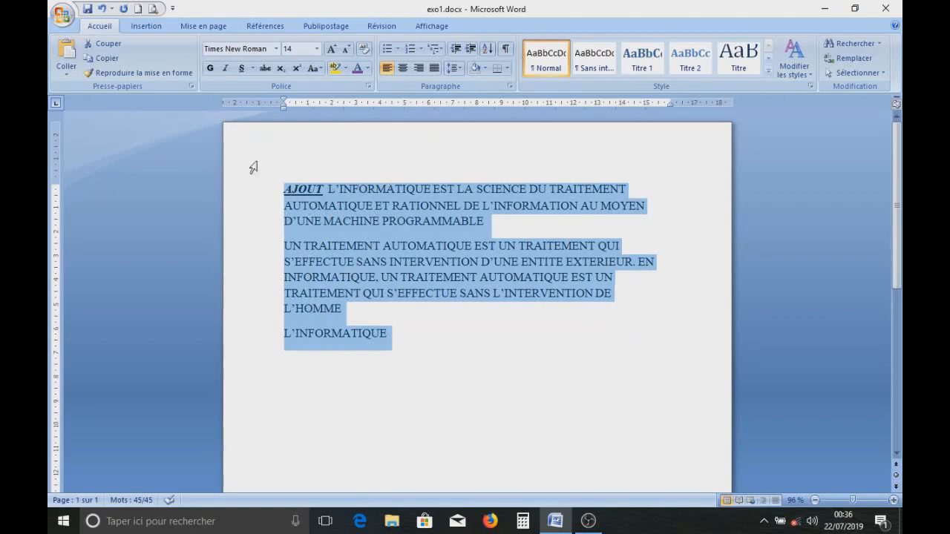
left_click(103, 9)
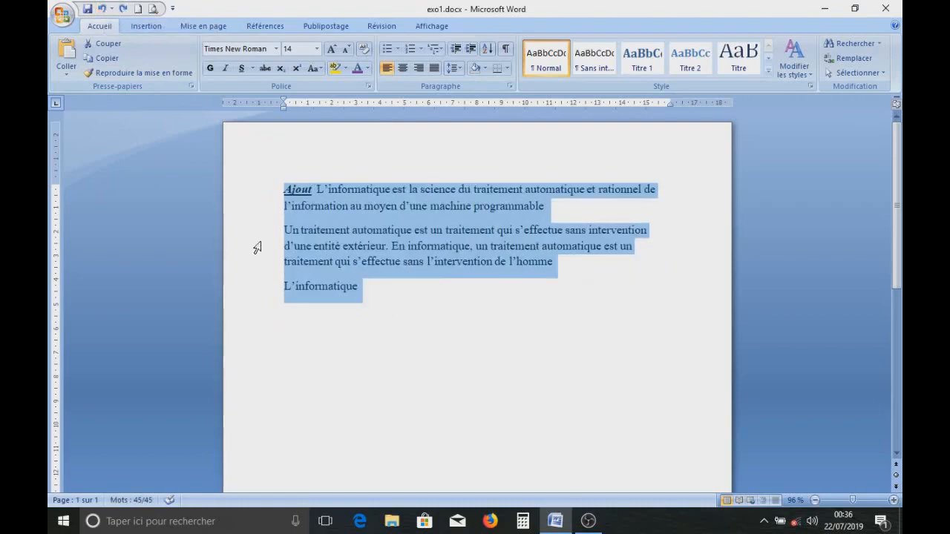
left_click(407, 251)
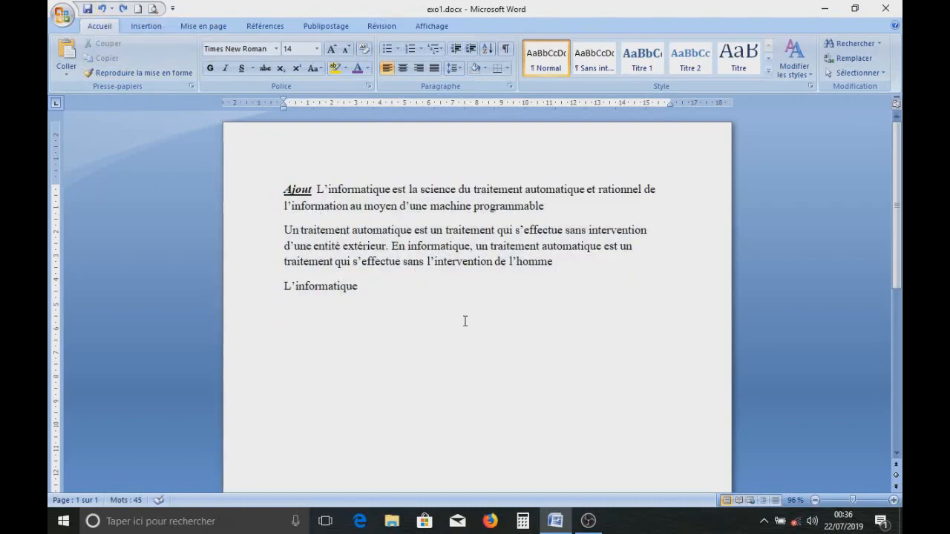
- Redo the uppercase conversion of the text, undo it again, and deselect the text
left_click(123, 9)
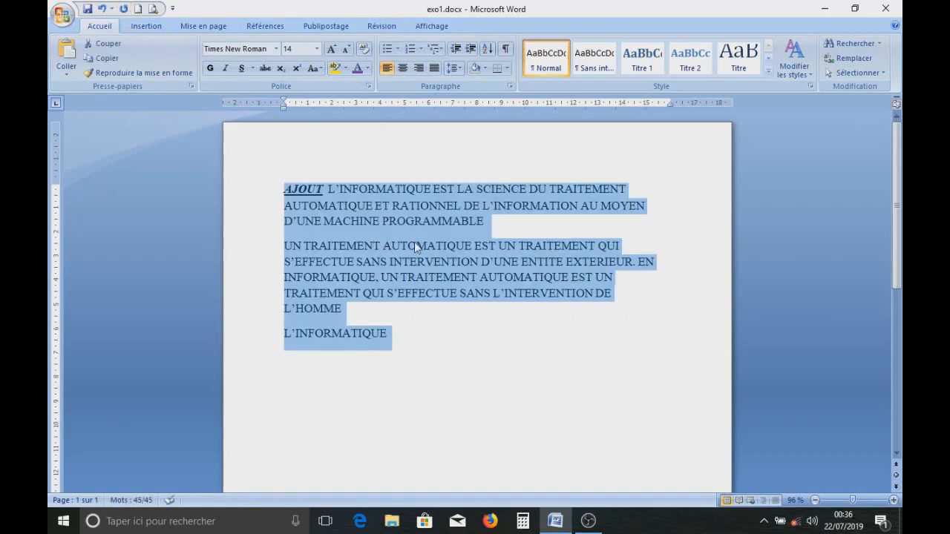
key("ctrl+z")
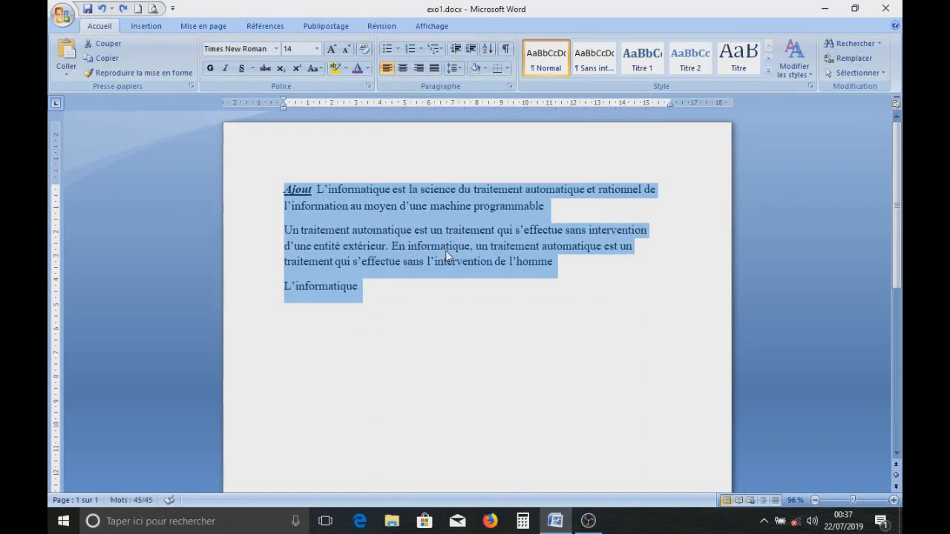
left_click(318, 190)
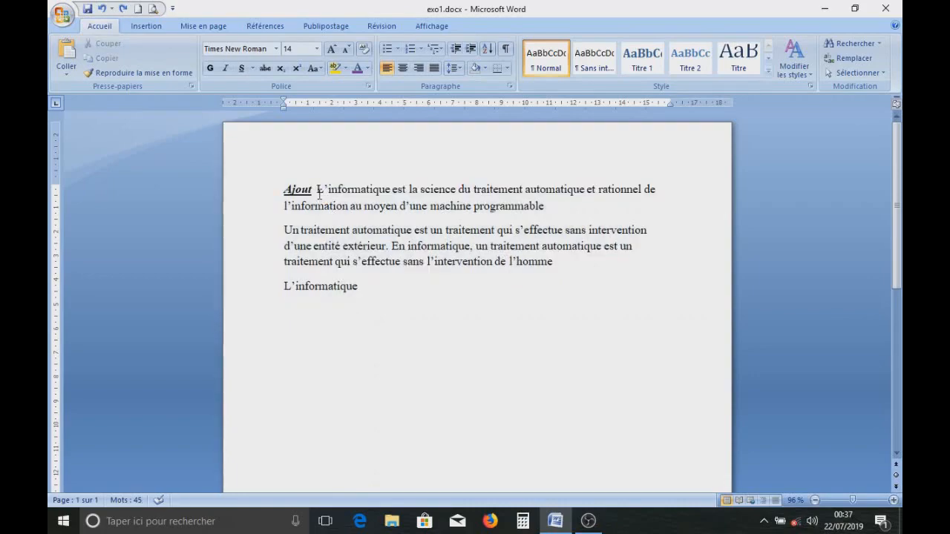
- Practise selecting one line, several paragraphs and a partial passage of the text, clearing the selection again
left_click(249, 194)
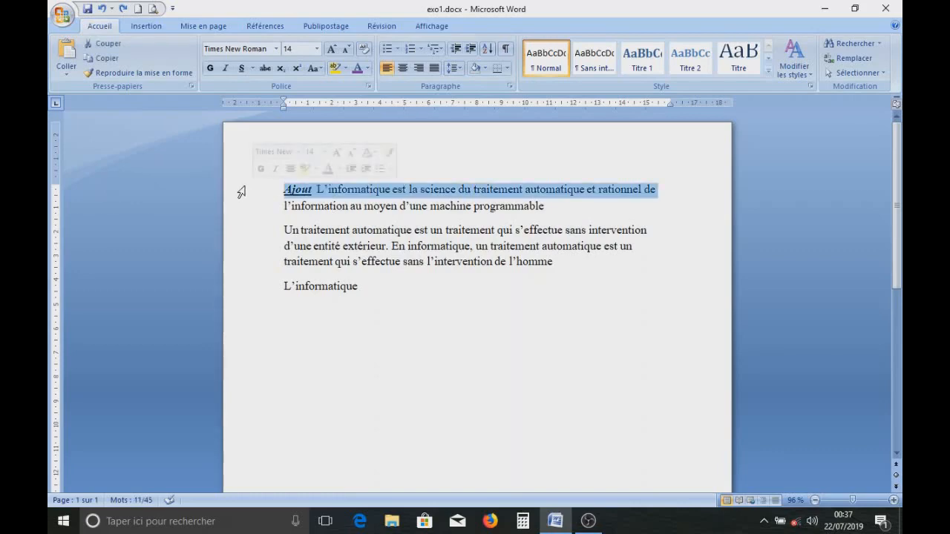
left_click_drag(238, 191, 239, 277)
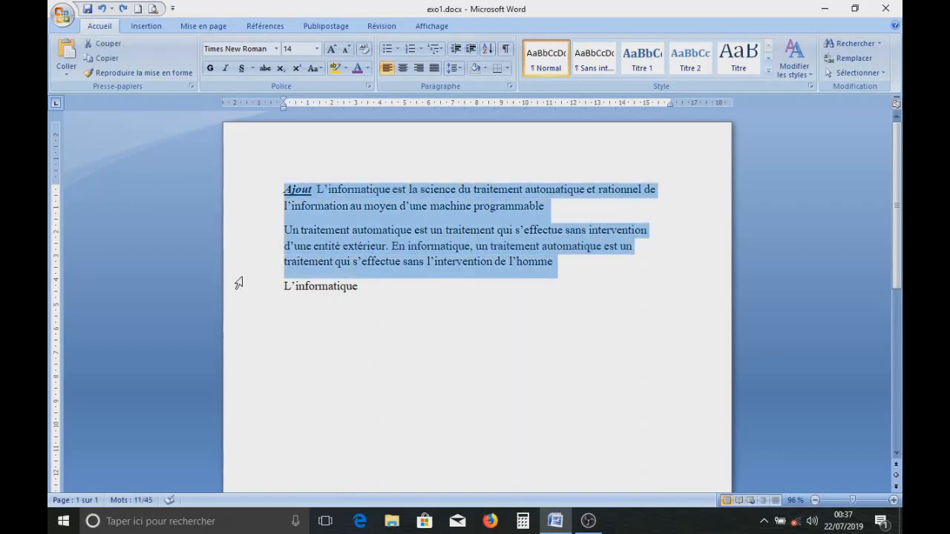
left_click(404, 235)
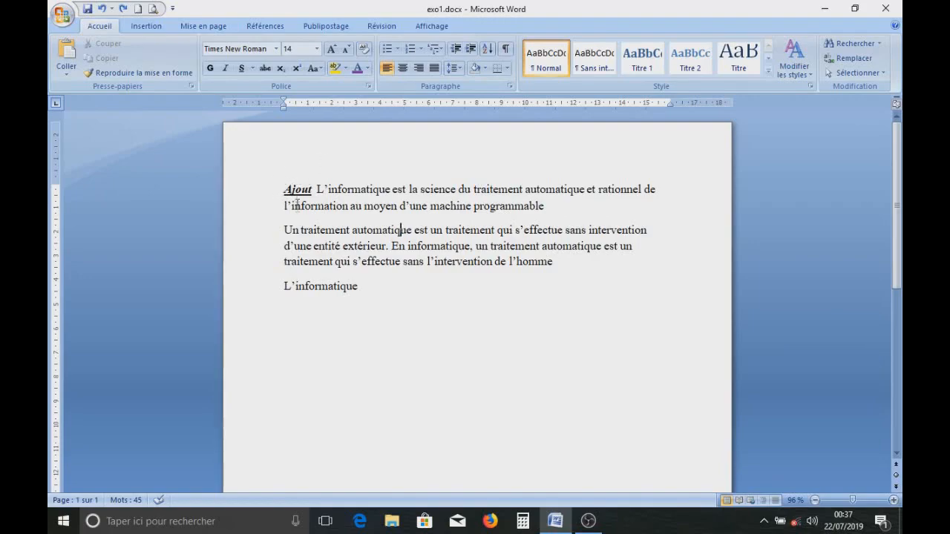
left_click_drag(283, 195, 300, 228)
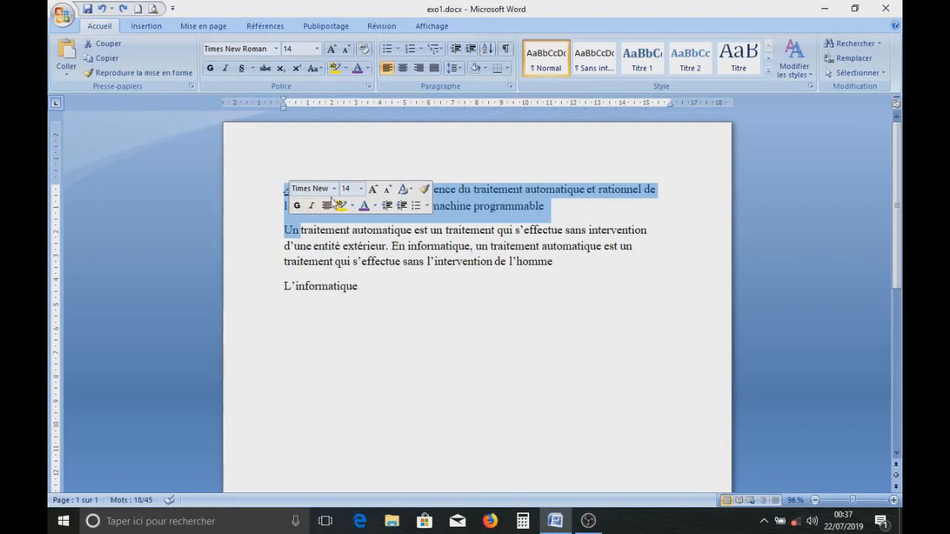
left_click(334, 188)
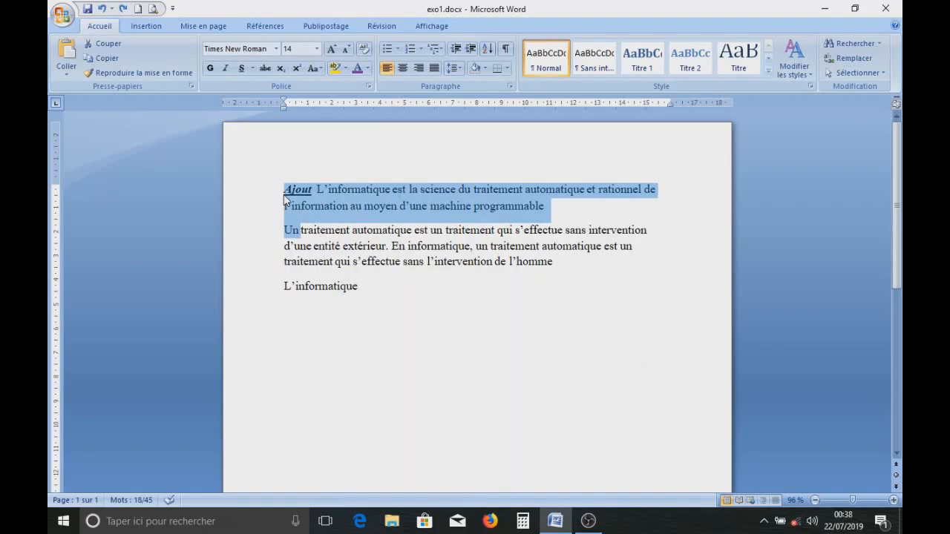
left_click(353, 230)
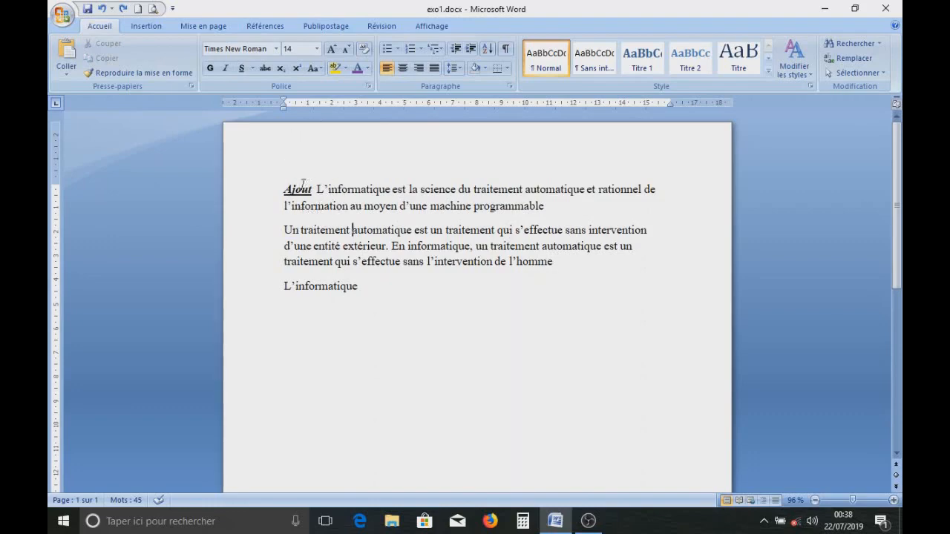
- Select the whole text and choose the Sylfaen font in the detailed font settings
left_click_drag(278, 189, 349, 290)
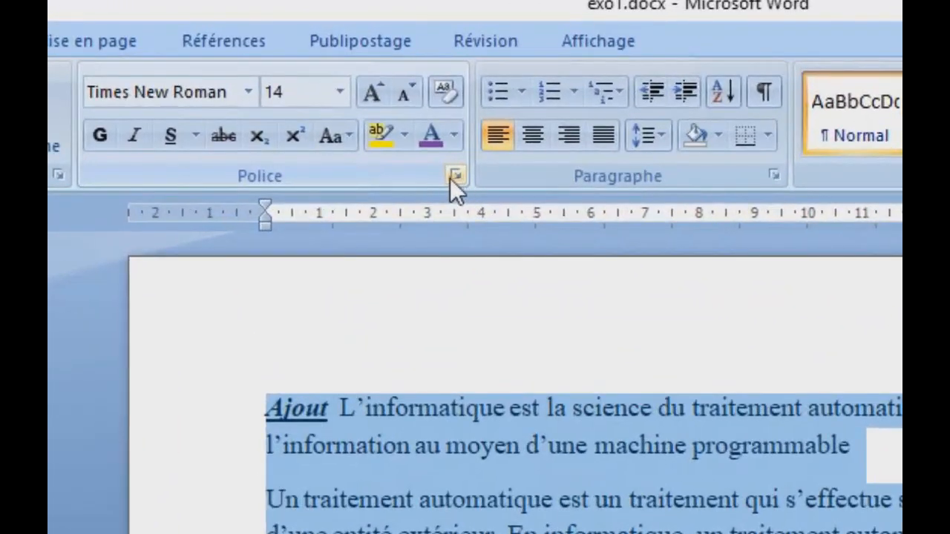
left_click(455, 177)
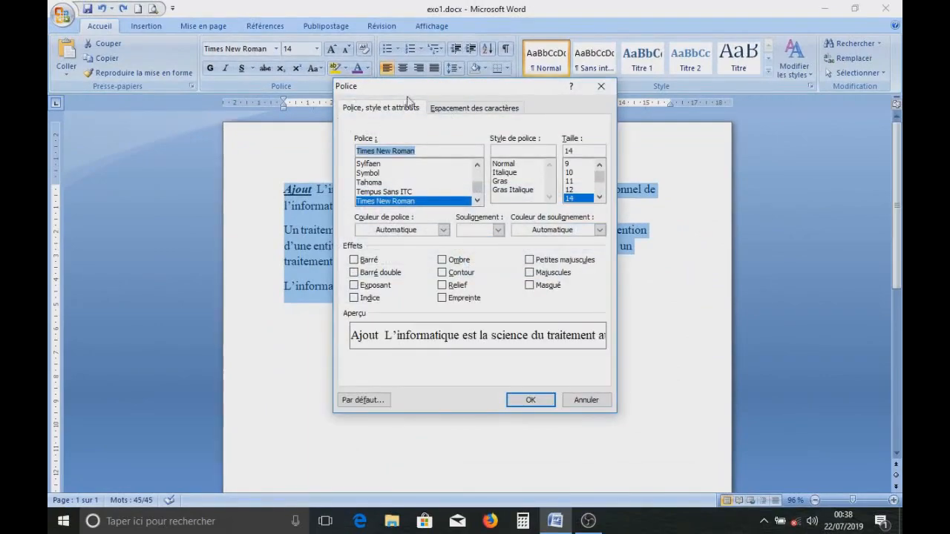
left_click_drag(416, 95, 532, 97)
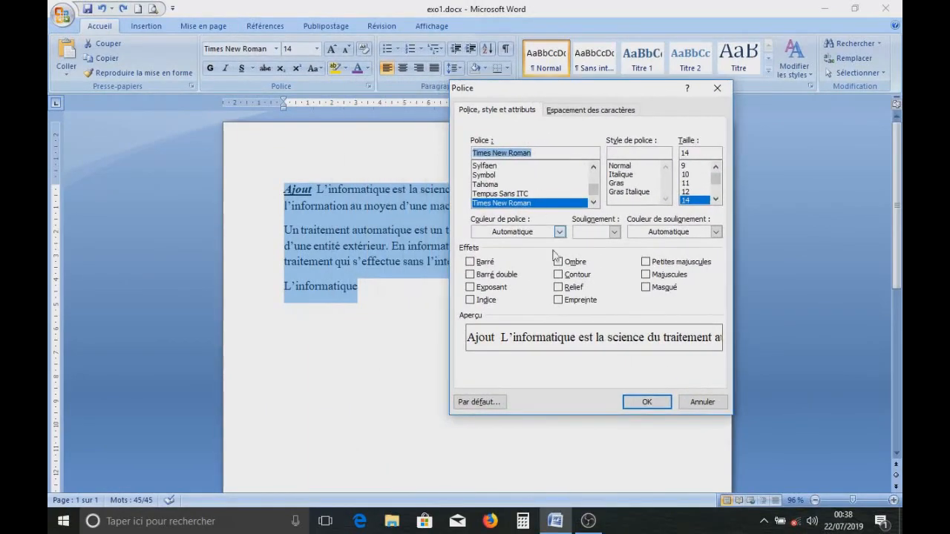
scroll(561, 187, "down", 2)
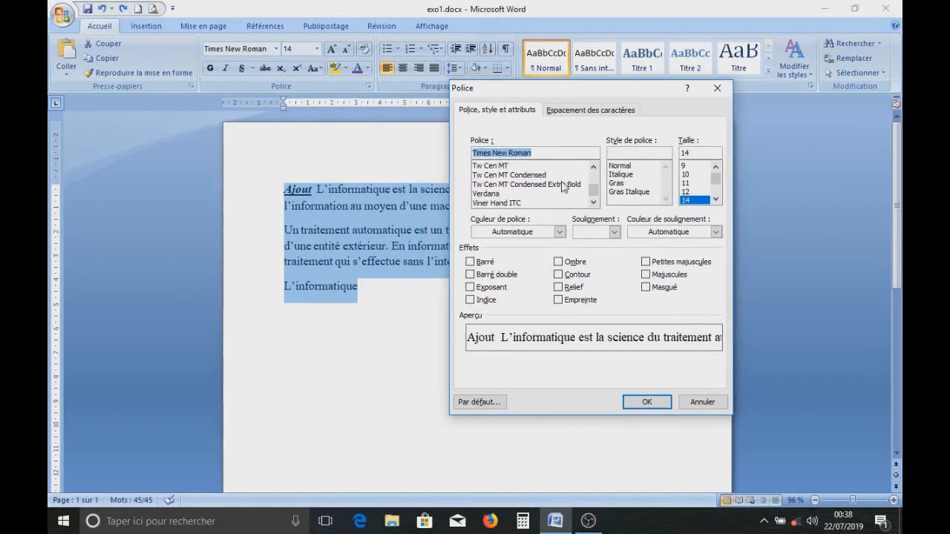
scroll(562, 187, "up", 2)
scroll(562, 187, "down", 2)
scroll(553, 189, "up", 1)
scroll(553, 189, "up", 1)
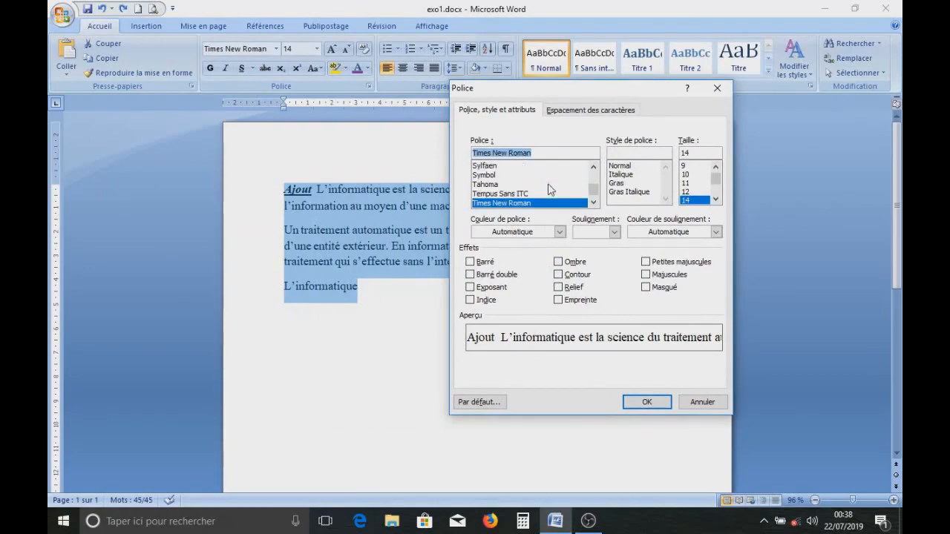
left_click(482, 166)
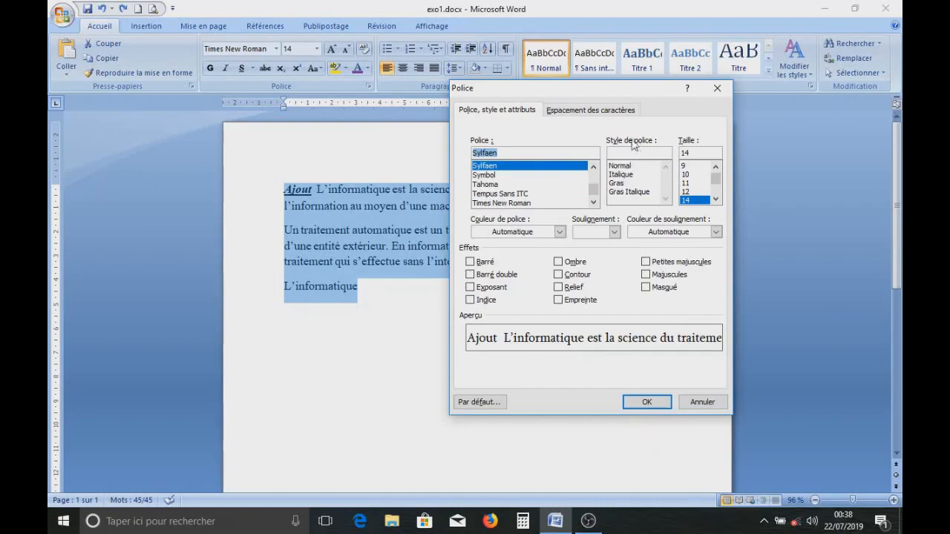
- Try the font styles, ending with Gras Italique, and choose a double-line underline for the text
left_click(618, 165)
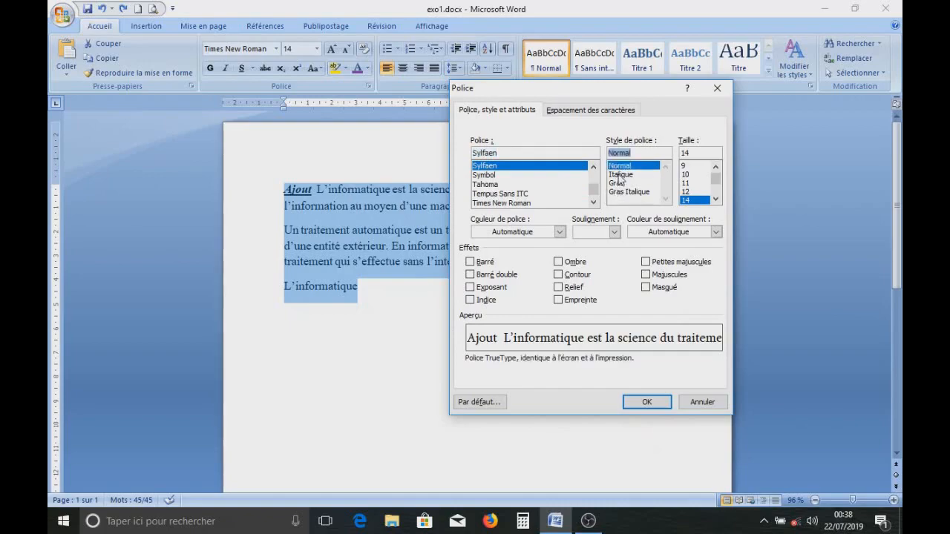
left_click(620, 175)
left_click(620, 184)
left_click(622, 193)
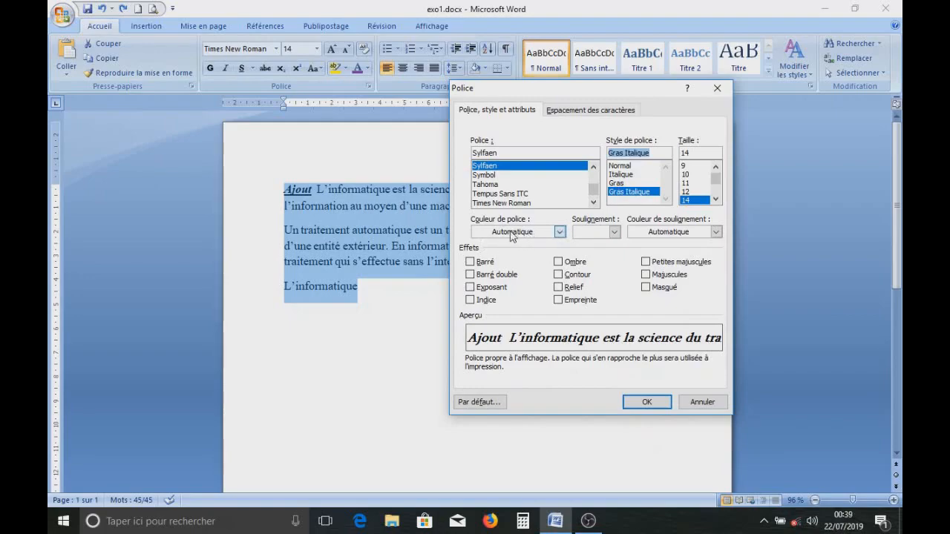
left_click(614, 234)
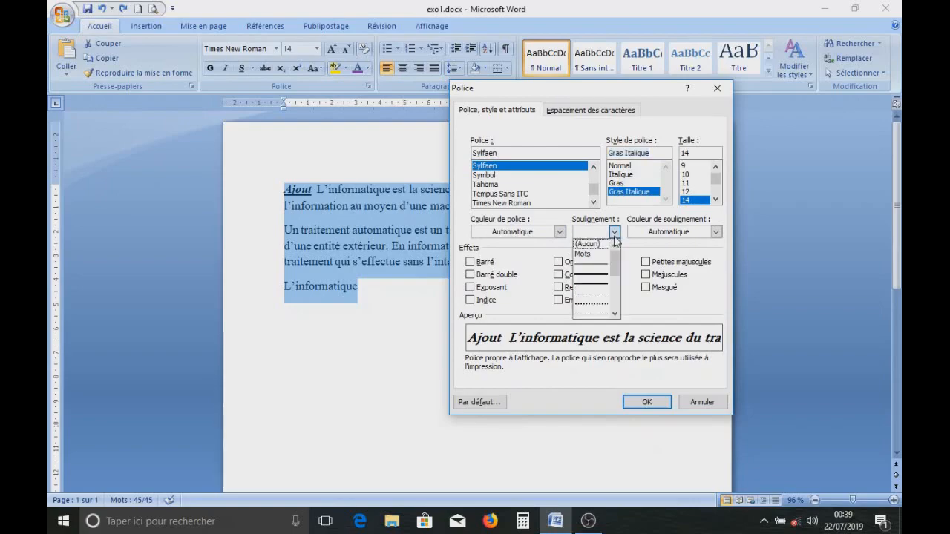
left_click(595, 276)
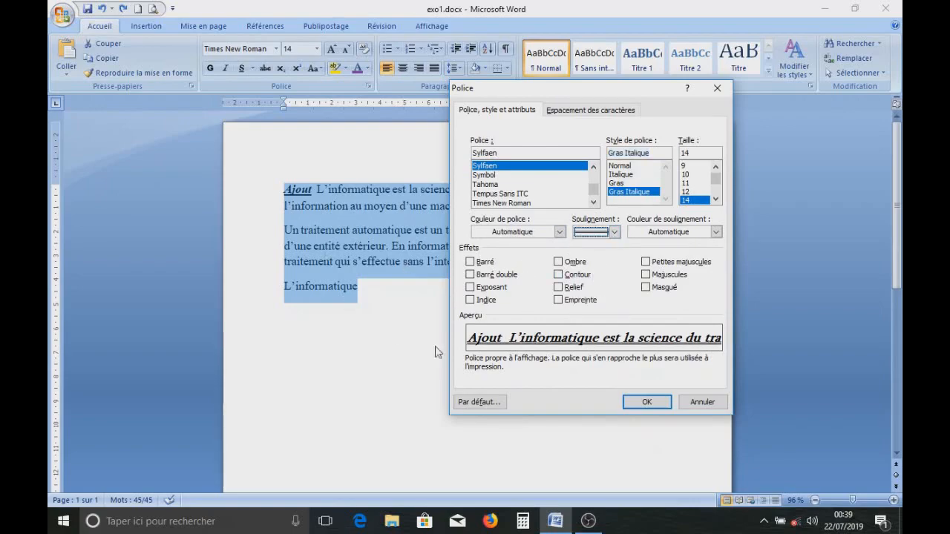
- Set the font colour to standard red and the underline colour to standard green
left_click(560, 232)
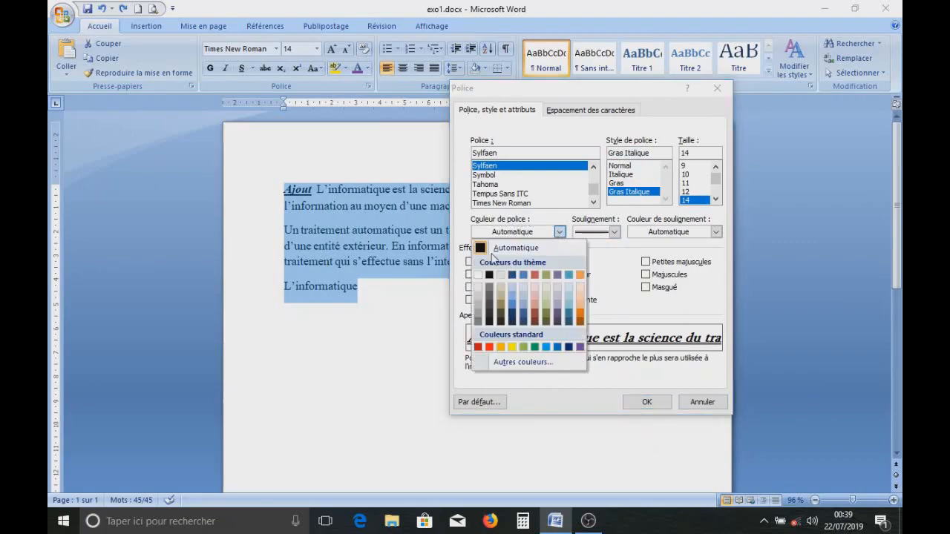
left_click(488, 347)
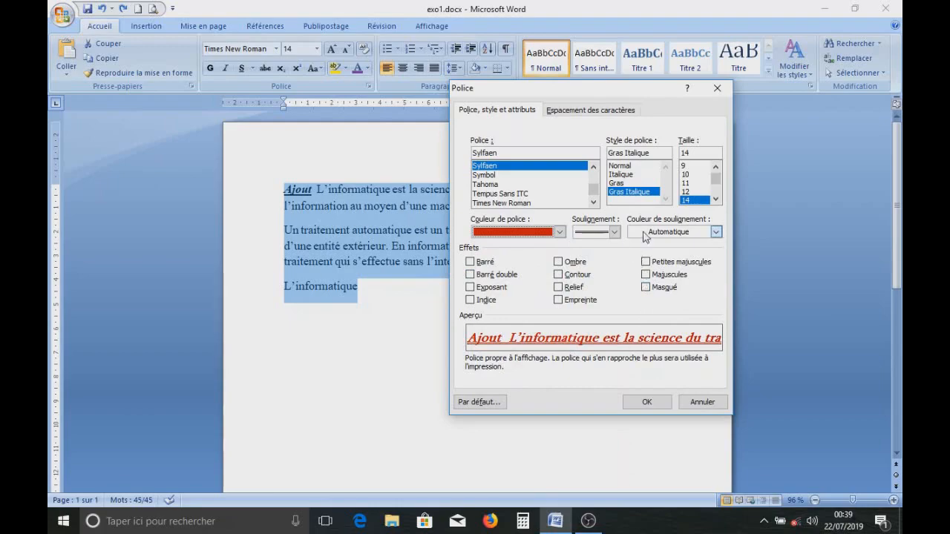
left_click(715, 233)
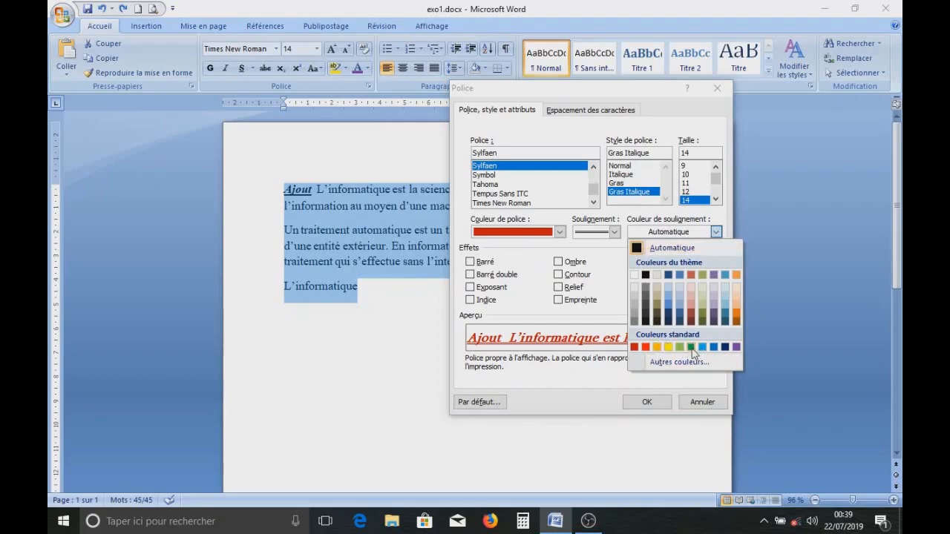
left_click(692, 347)
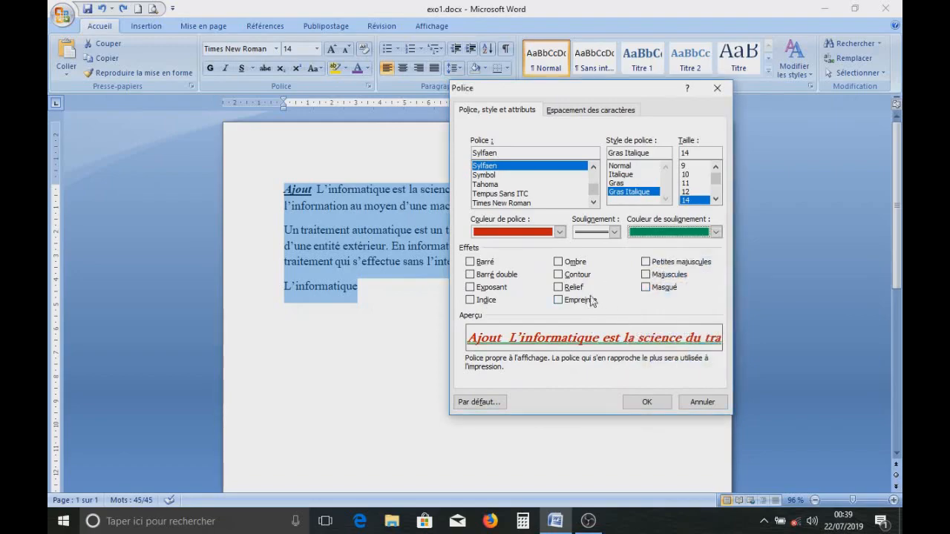
- Apply the font settings with the Barré effect to the whole text, and undo that formatting
left_click(470, 262)
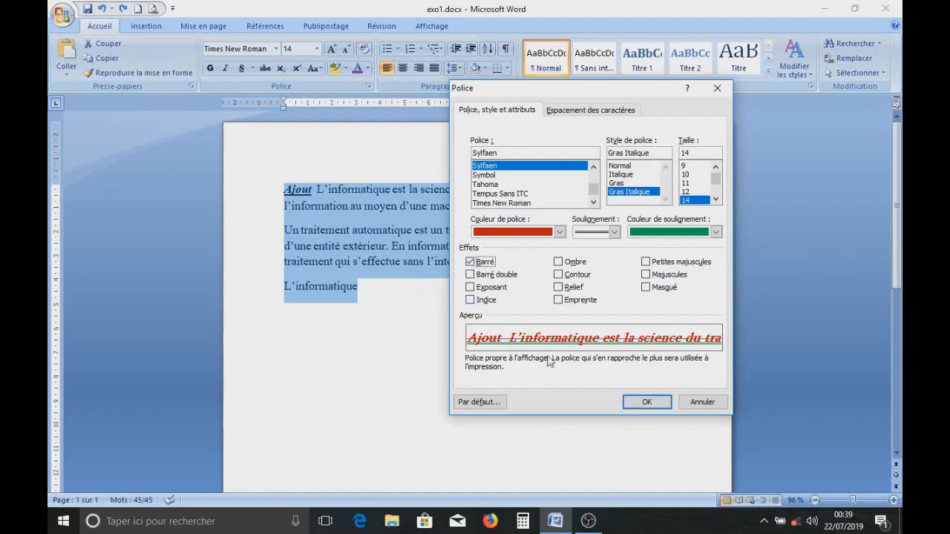
left_click(647, 402)
left_click(456, 319)
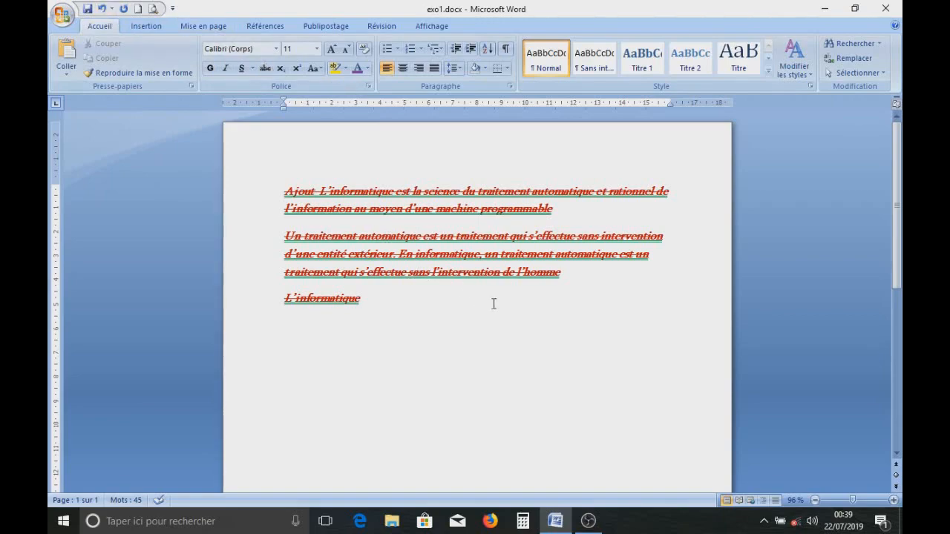
key("ctrl+z")
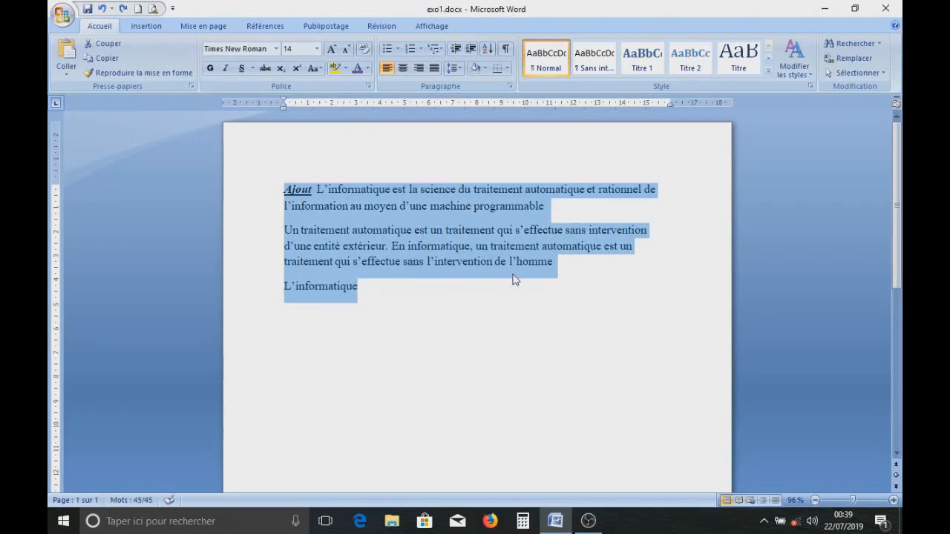
left_click(503, 292)
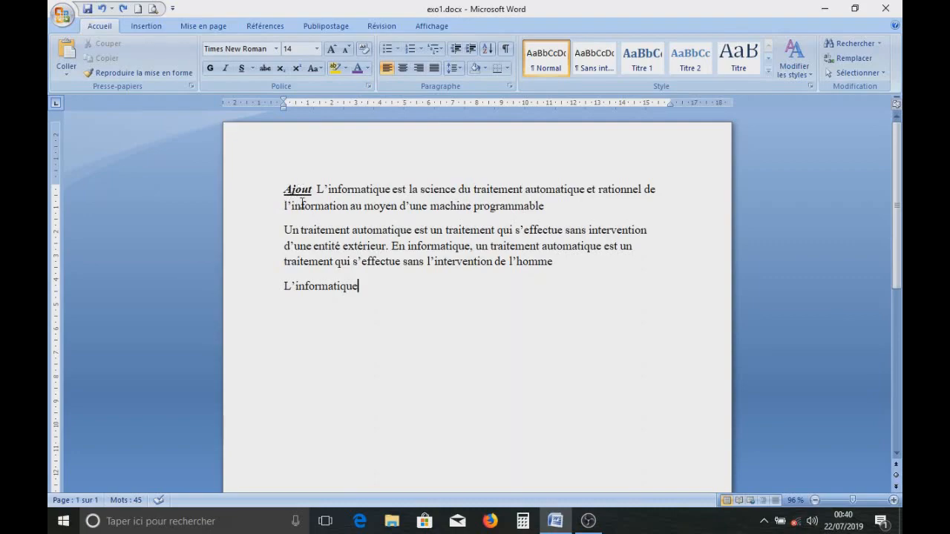
- Show the paragraph marks in the document and place the cursor at the end of the second paragraph
left_click(505, 51)
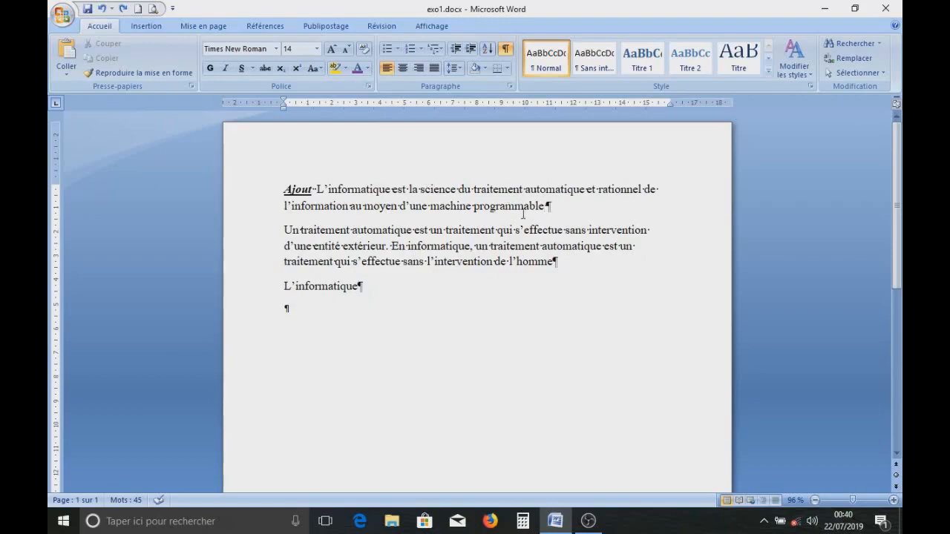
left_click(556, 260)
- Centre the first paragraph and undo the centring
left_click_drag(282, 190, 558, 219)
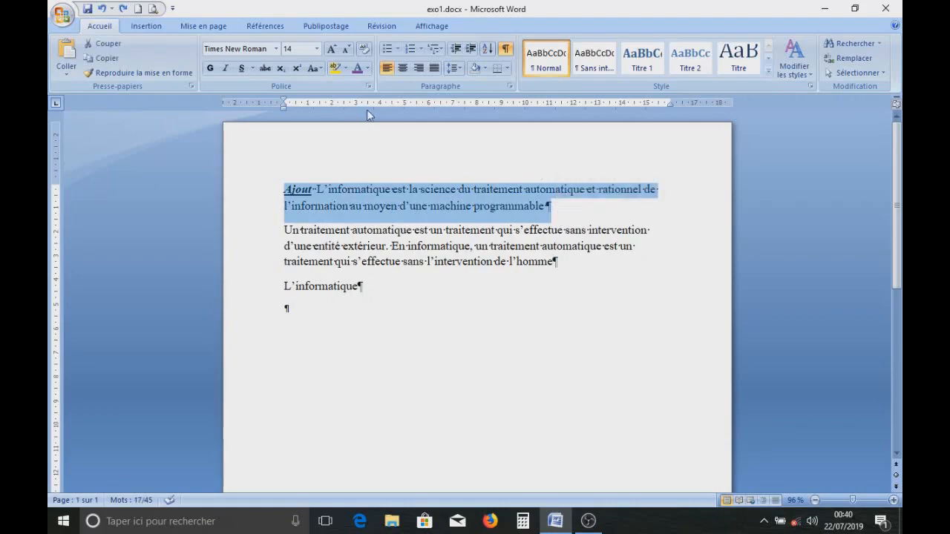
left_click(386, 68)
left_click(403, 72)
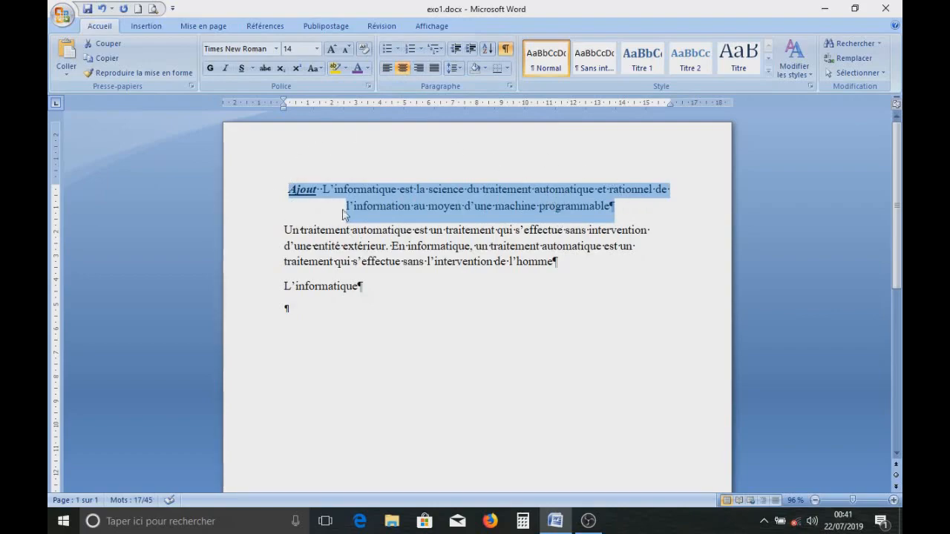
left_click(103, 9)
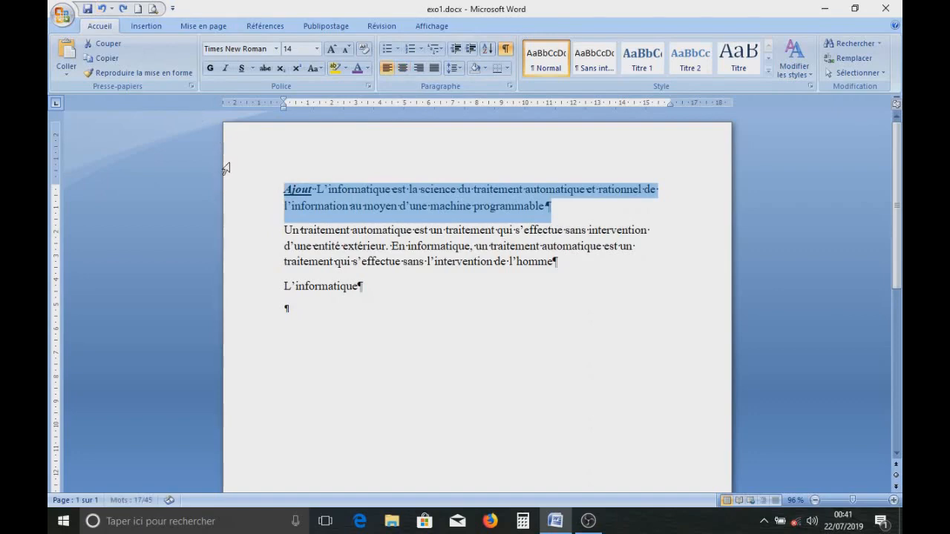
- Try right-aligned, justified and centred alignment on the first paragraph, ending with justified
left_click(419, 68)
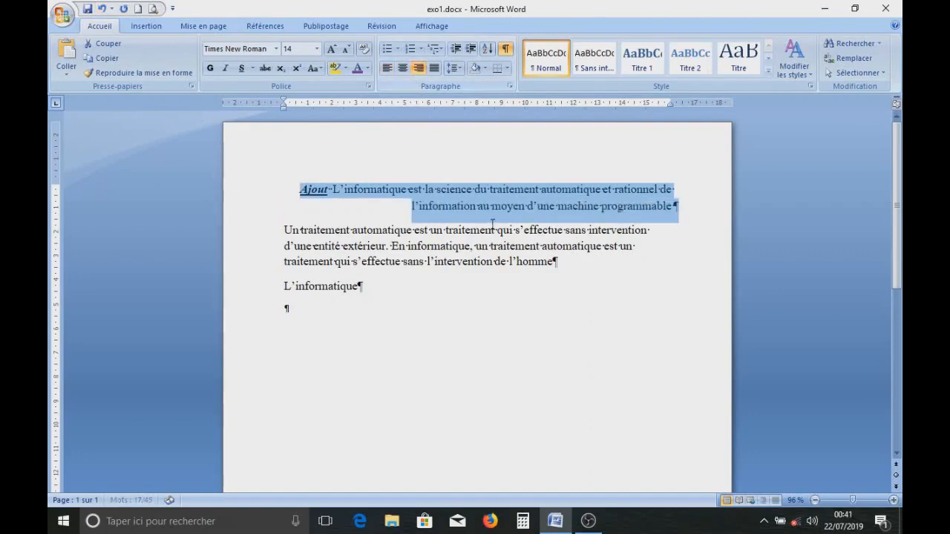
left_click(434, 67)
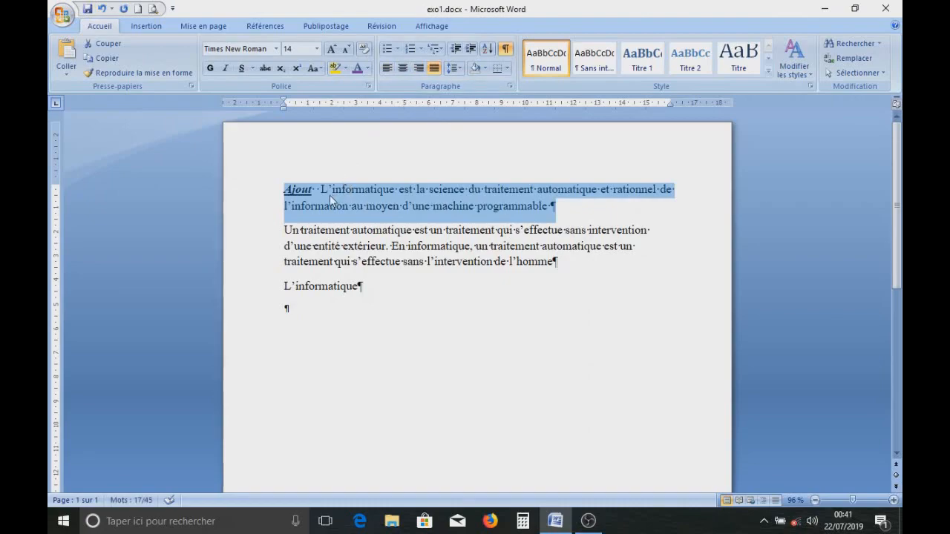
key("ctrl+e")
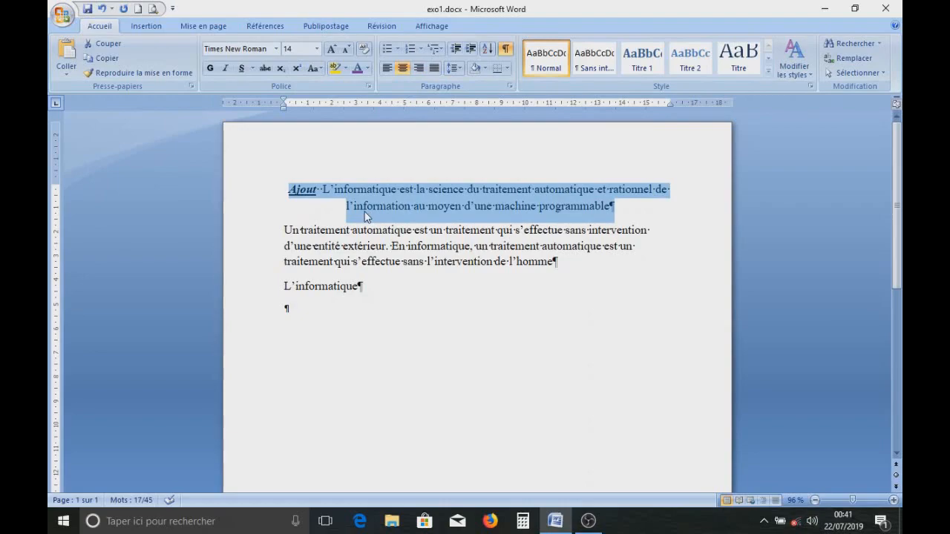
key("ctrl+shift+d")
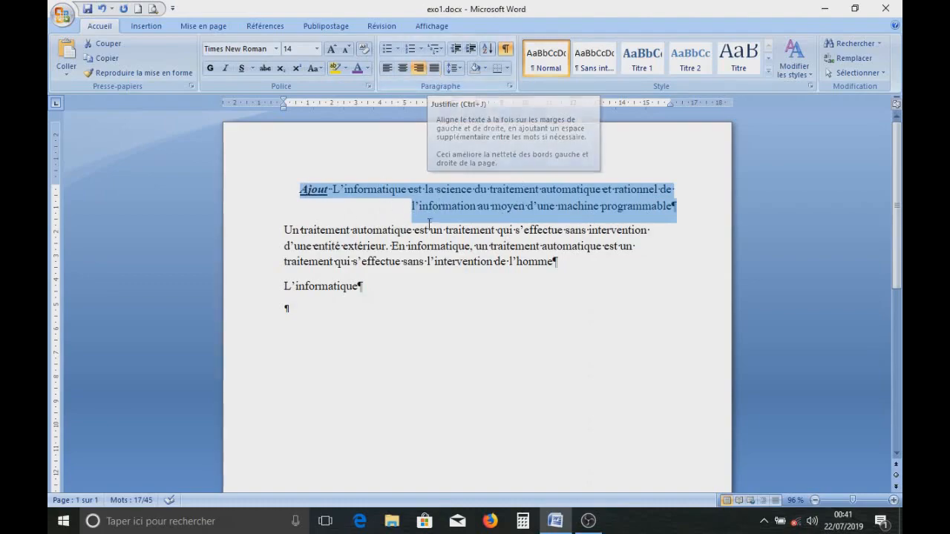
key("ctrl+j")
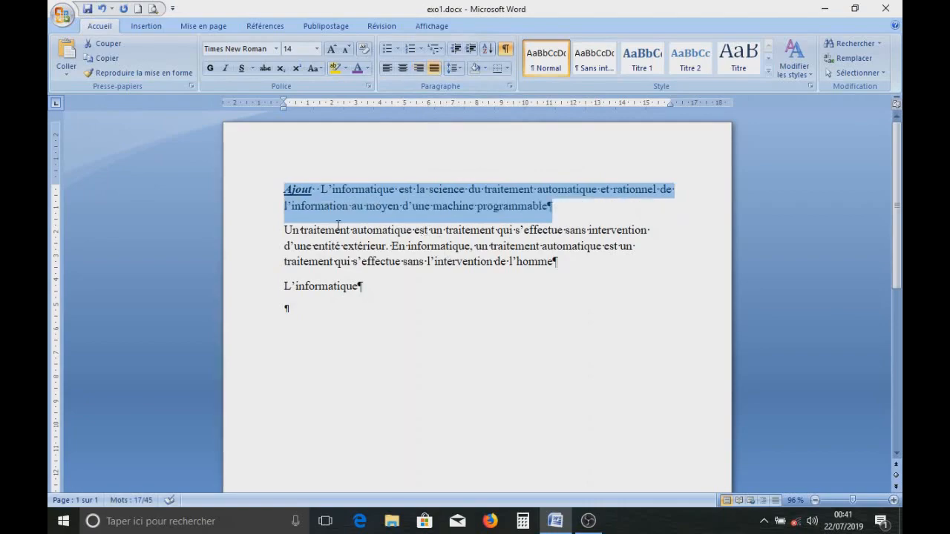
- Left-align the first paragraph with only the cursor placed inside it
left_click(304, 209)
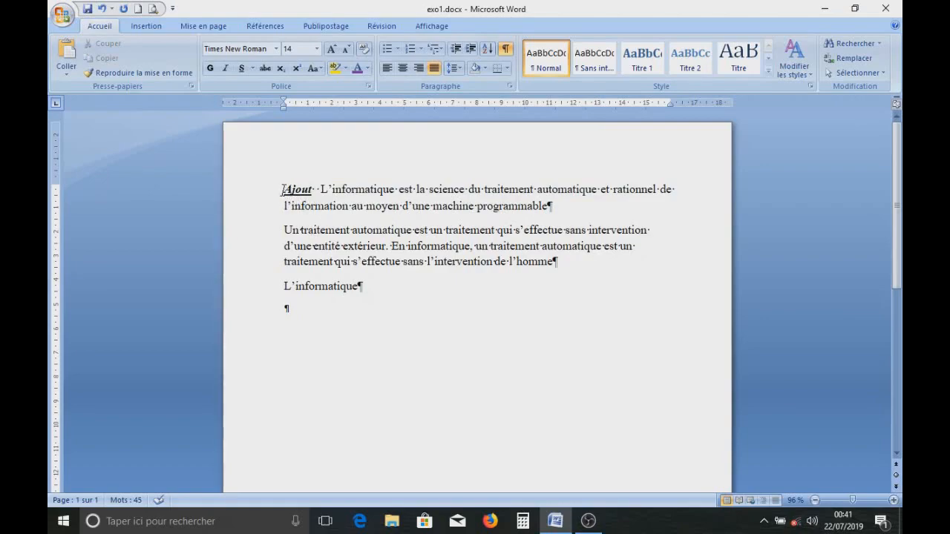
left_click(386, 68)
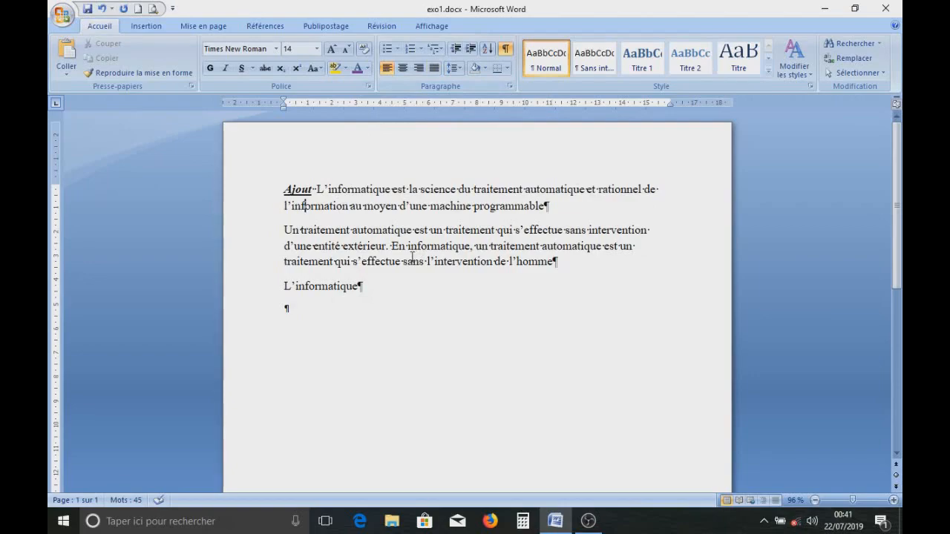
- Add extra spaces before "la science" and "programmable" in the first paragraph and insert an empty paragraph after it
left_click(409, 191)
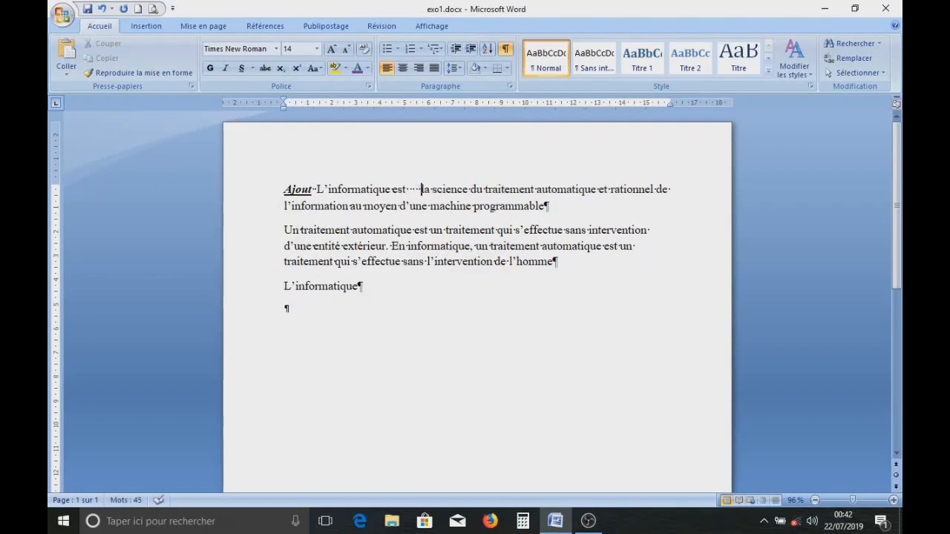
left_click(471, 208)
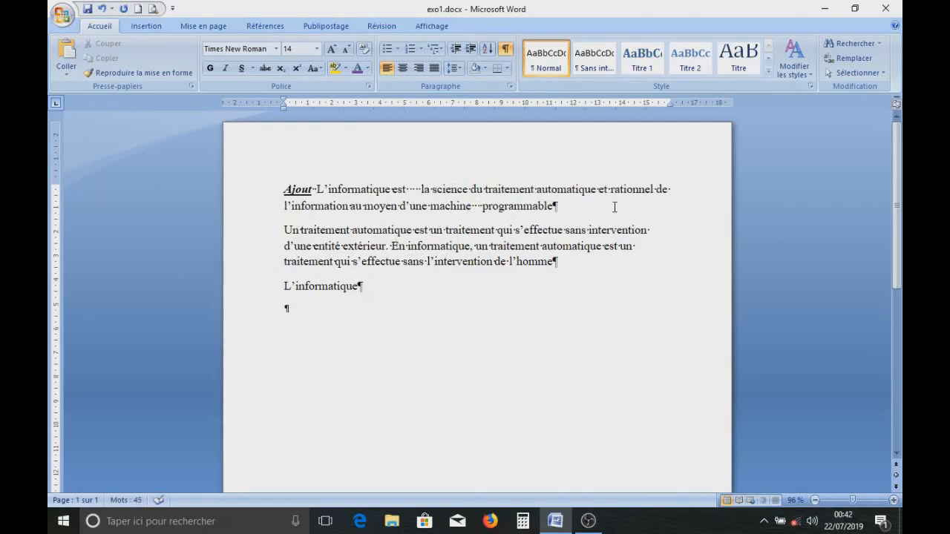
key("Return")
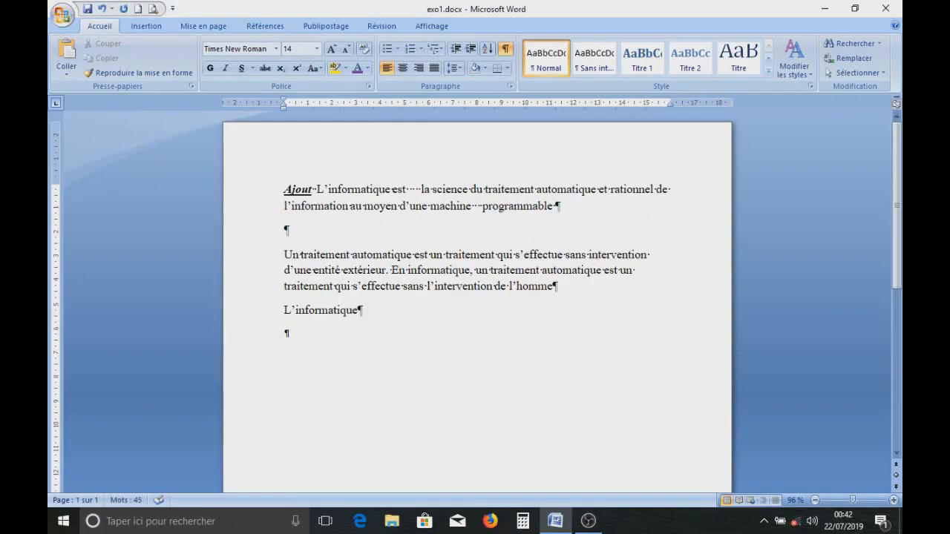
- Extend the end of the first paragraph with "comment devenir un vrai informaticien sans connaitre de la bureautique"
type("coment devenir ")
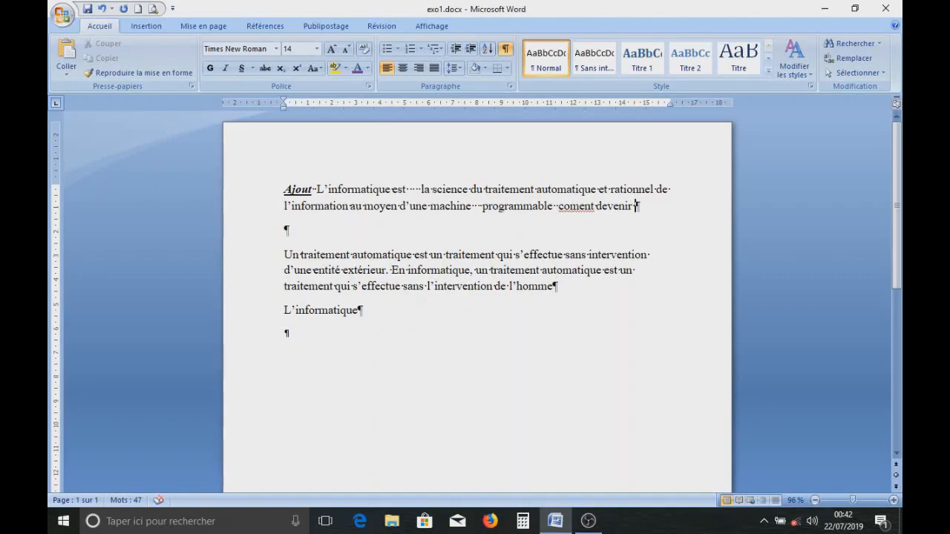
type("un vrai ")
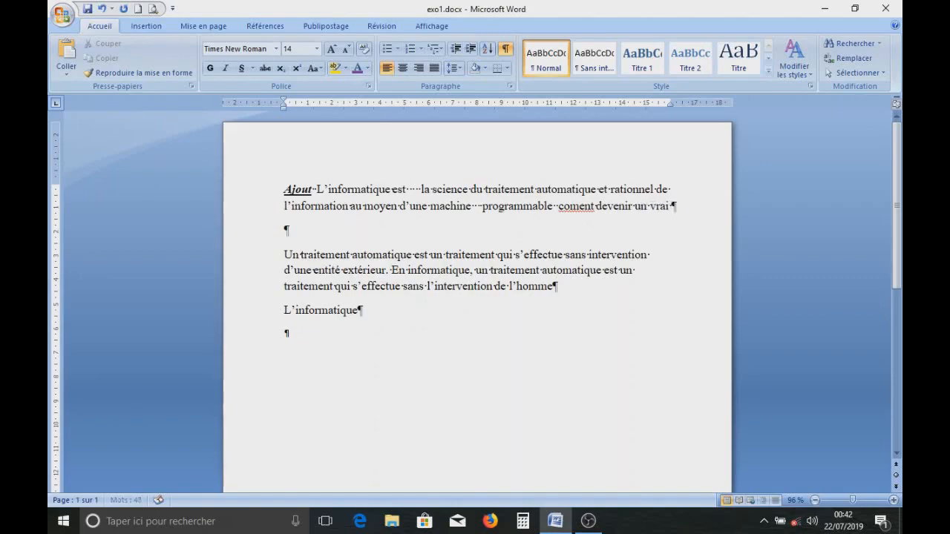
type("informa")
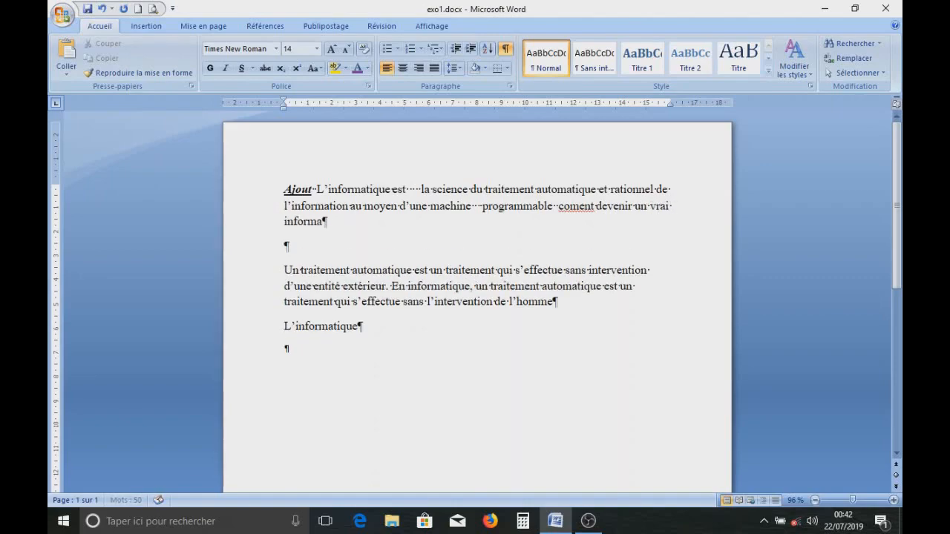
type("ticien san")
key("BackSpace")
key("BackSpace")
type("ns connaitr")
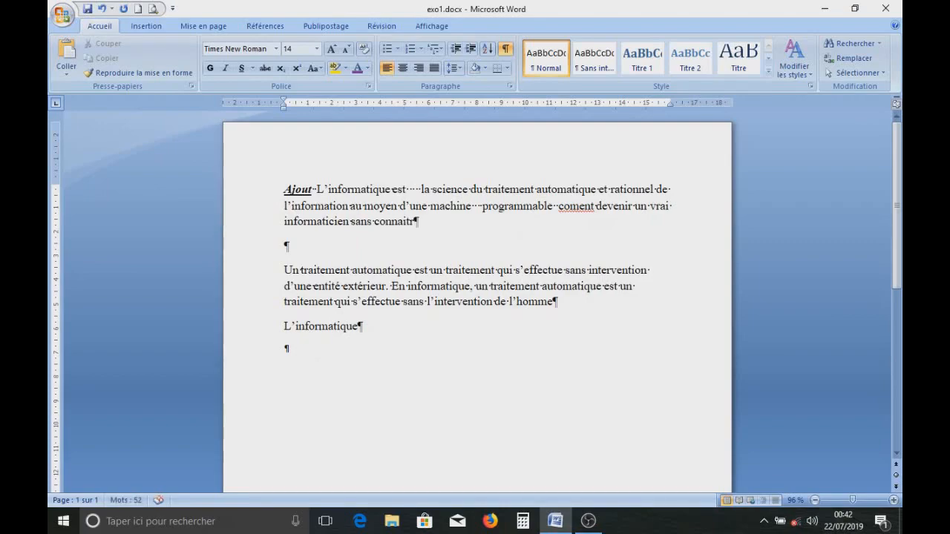
type("e de la bureautique")
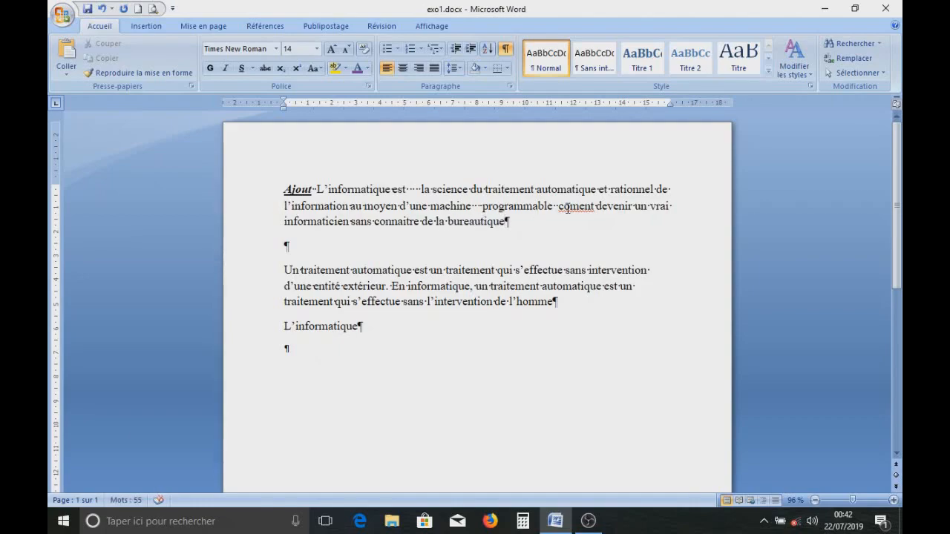
left_click(565, 206)
type("m")
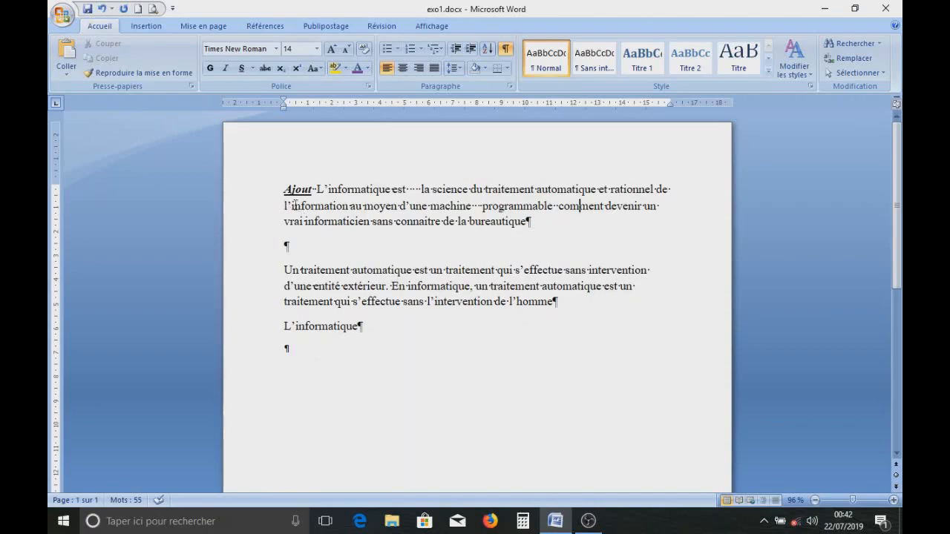
- Justify the whole first paragraph and place the cursor in the empty paragraph below it
left_click_drag(280, 187, 539, 230)
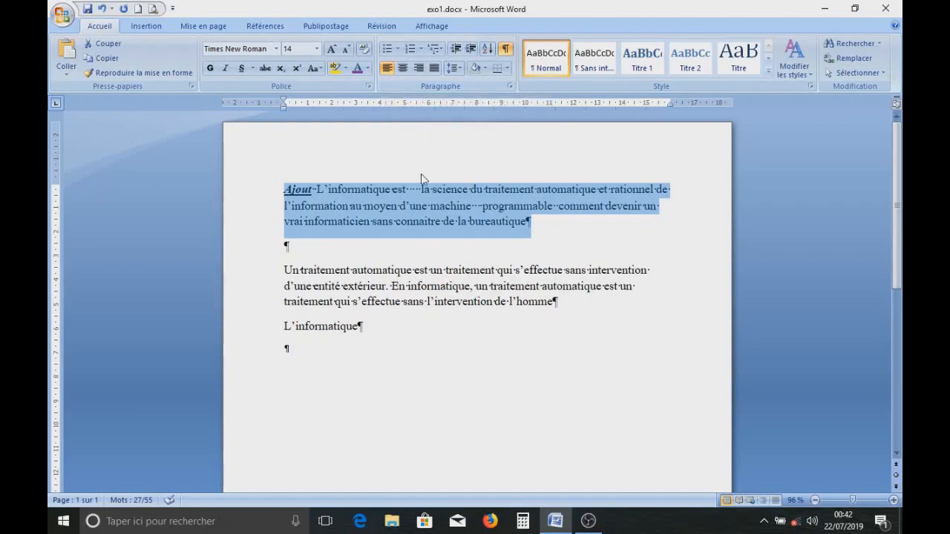
left_click(434, 68)
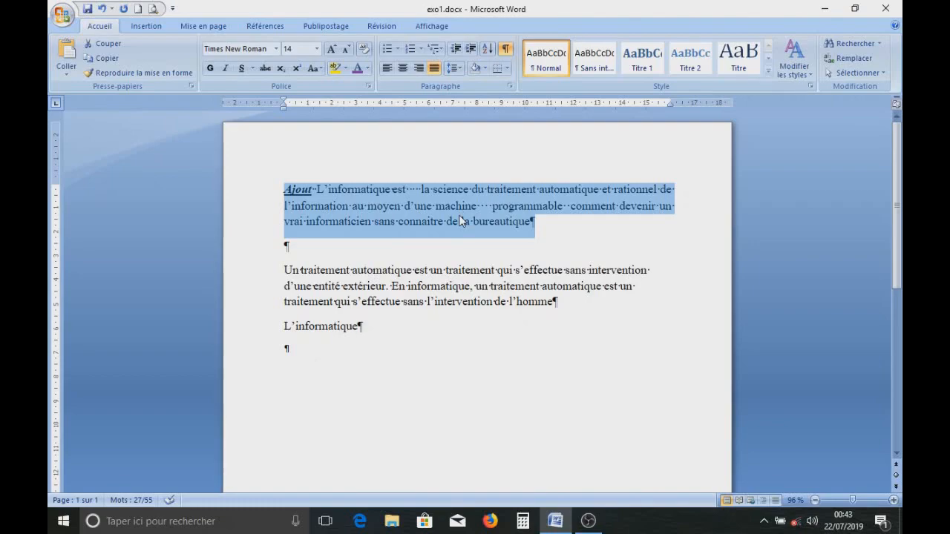
left_click(423, 196)
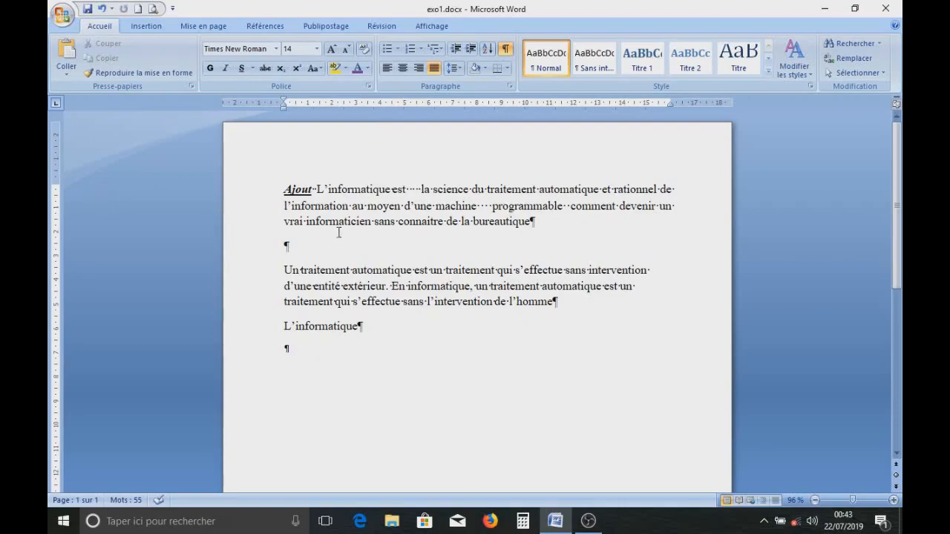
left_click(303, 252)
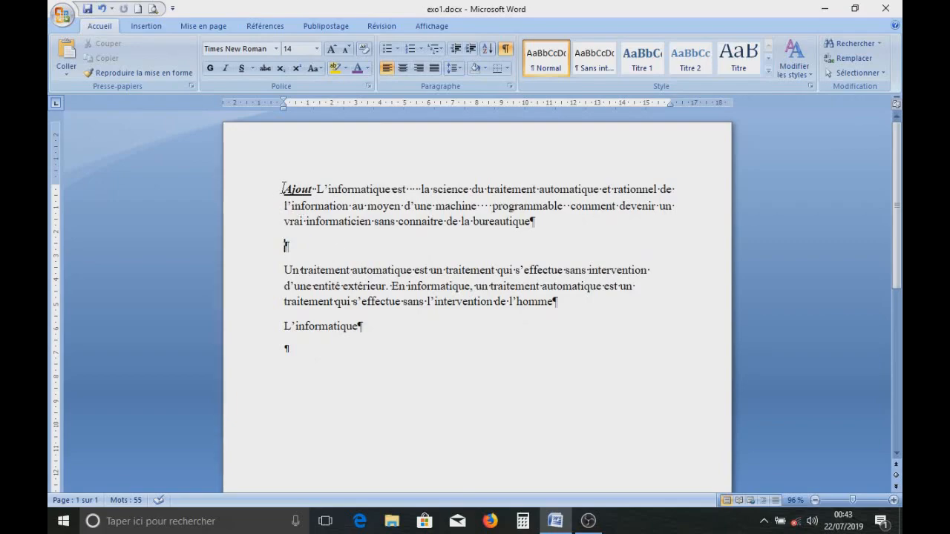
- Try line spacings of 2,0 and 3,0 on the first paragraph, ending with 1,0
left_click_drag(284, 189, 537, 229)
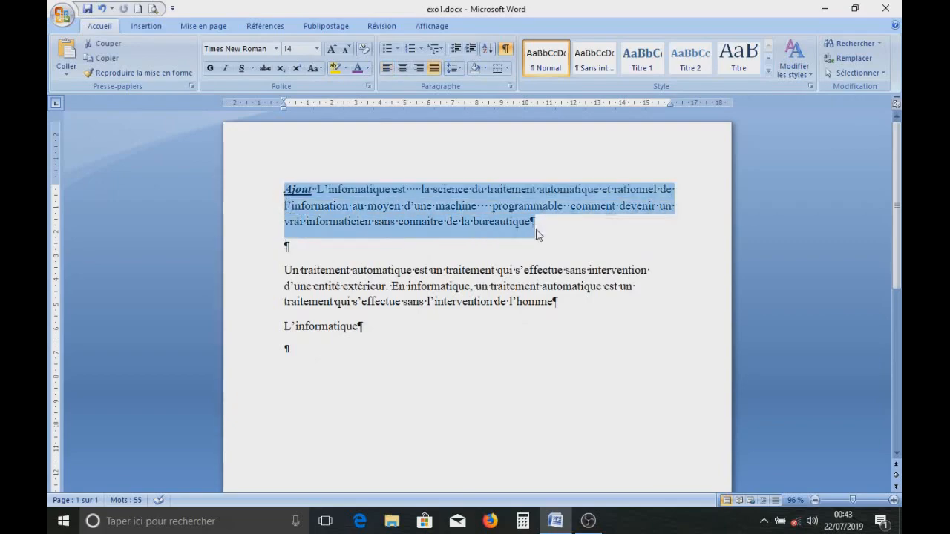
left_click(459, 71)
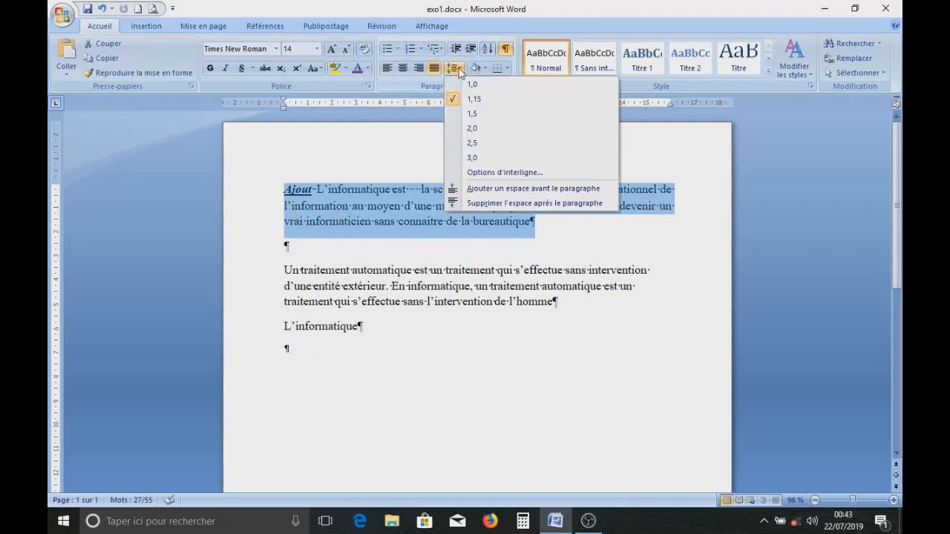
left_click(472, 128)
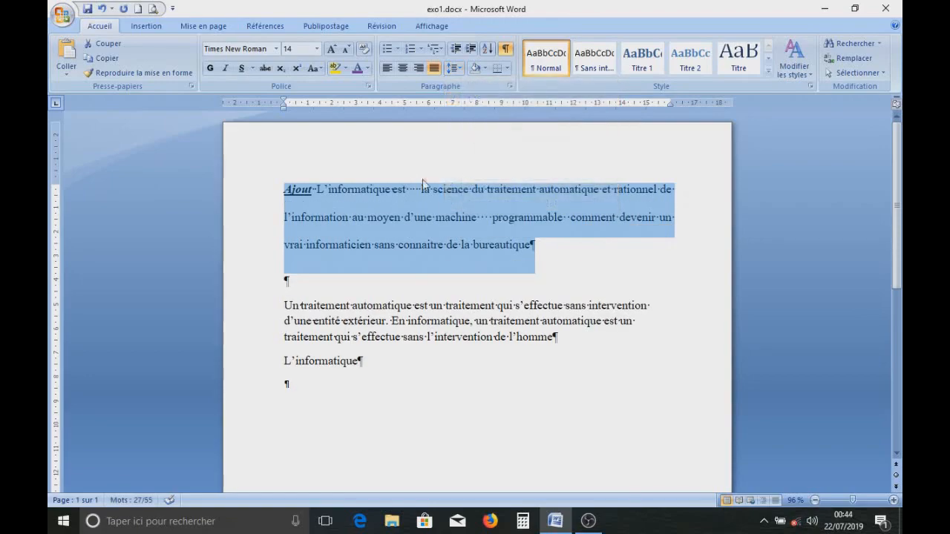
left_click(453, 68)
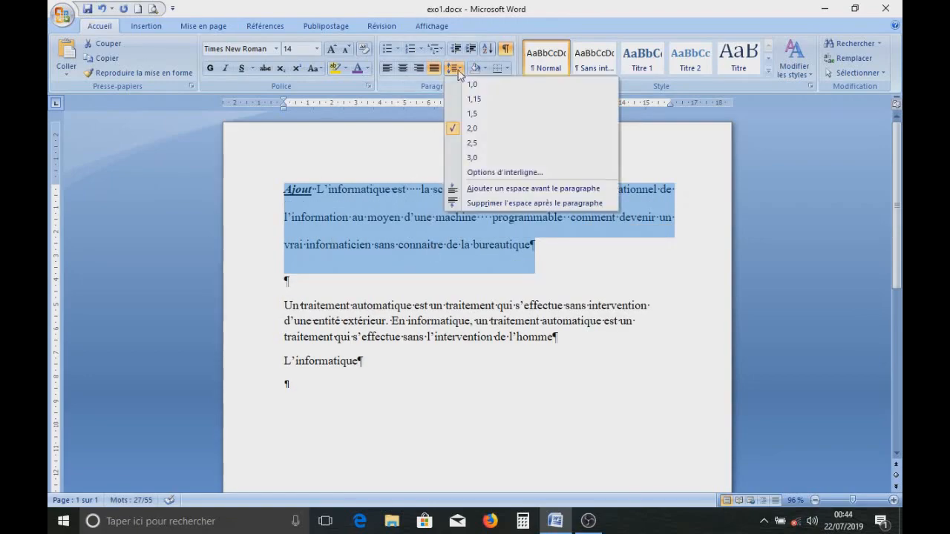
left_click(469, 159)
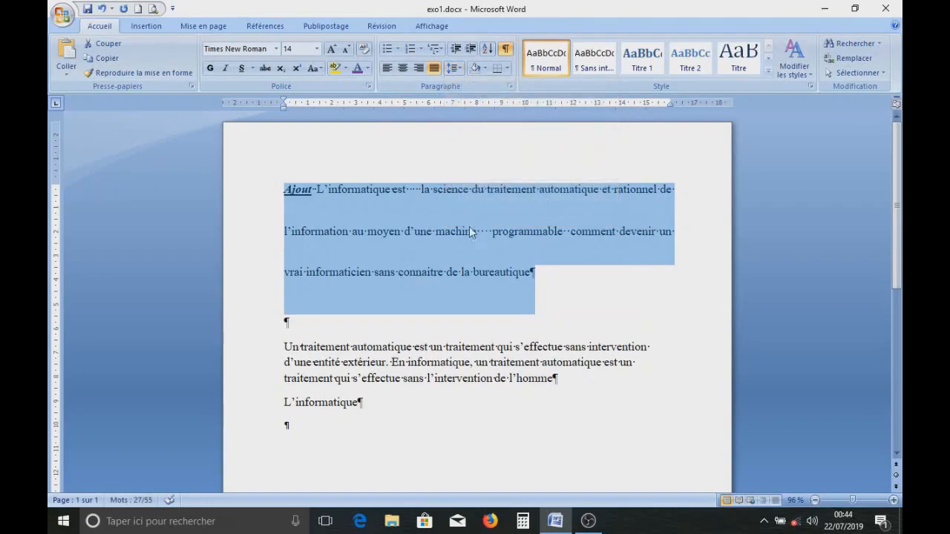
left_click(454, 68)
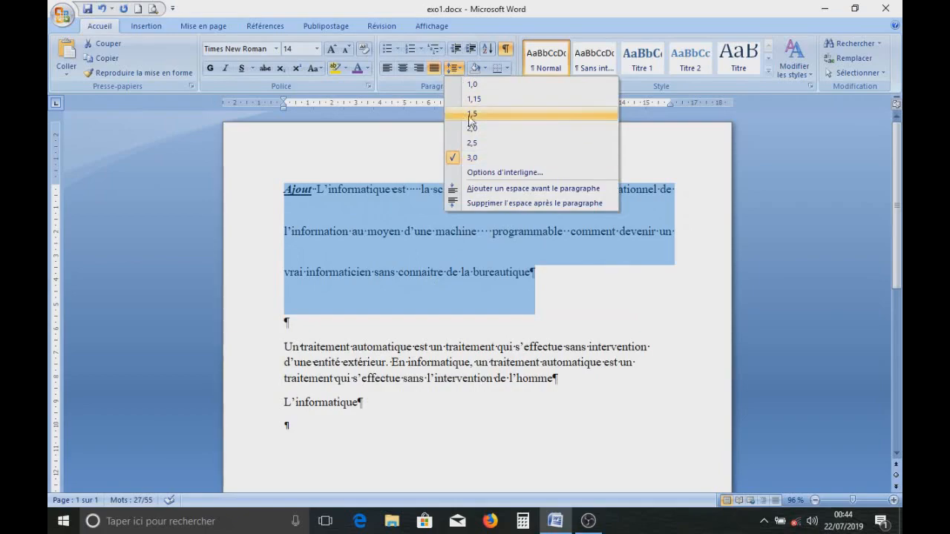
left_click(470, 85)
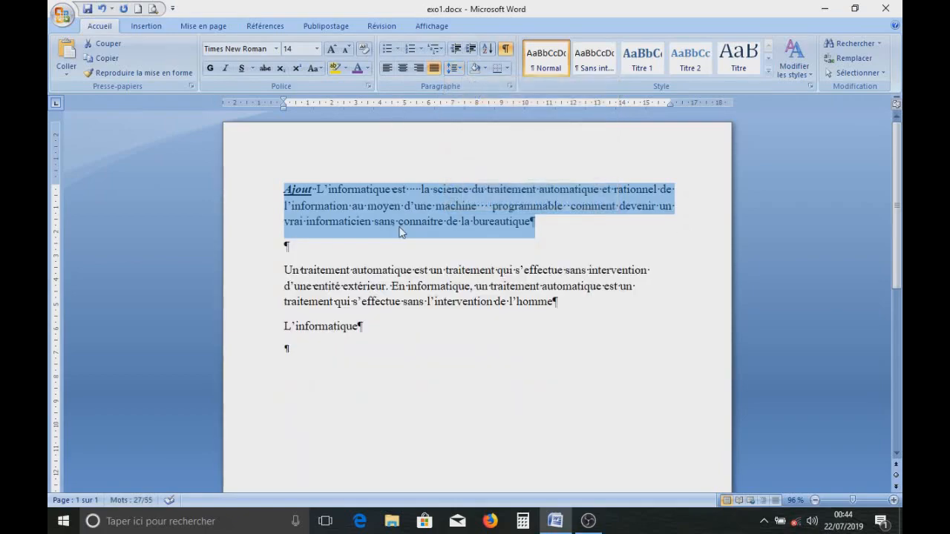
- Write "Un apprentissage complet de la bureautique permet à un informaticien de mieux aborder les autres domaines de l'informatique" in the empty paragraph and fix its spelling
left_click(462, 255)
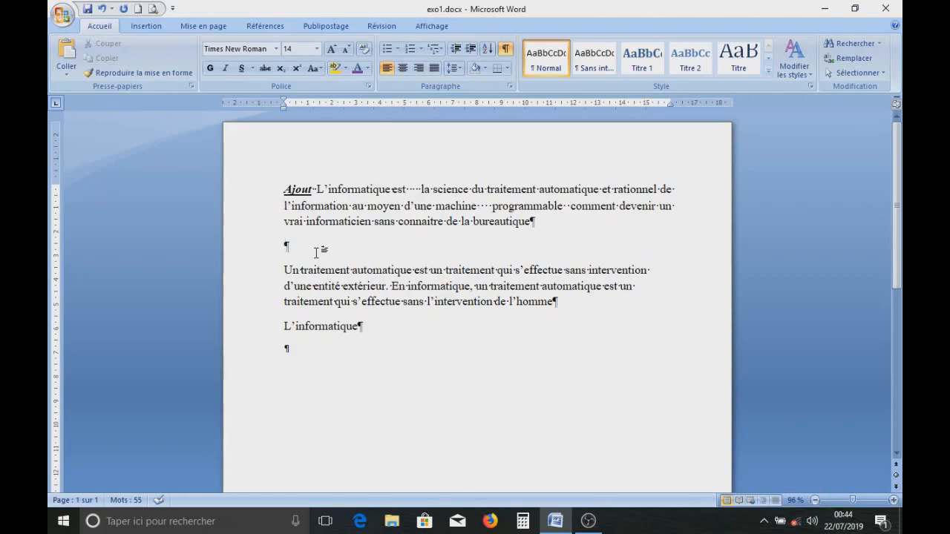
type("Un apprent")
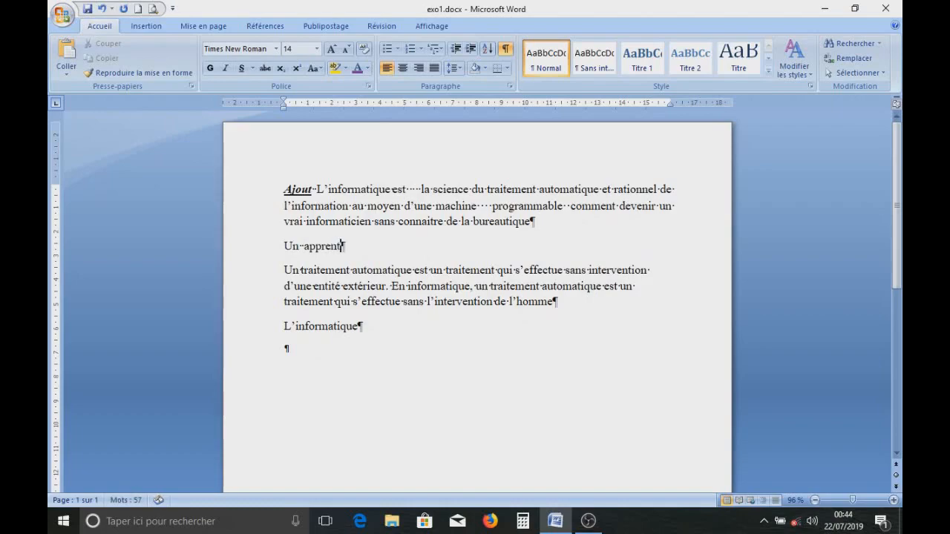
type("issage comp")
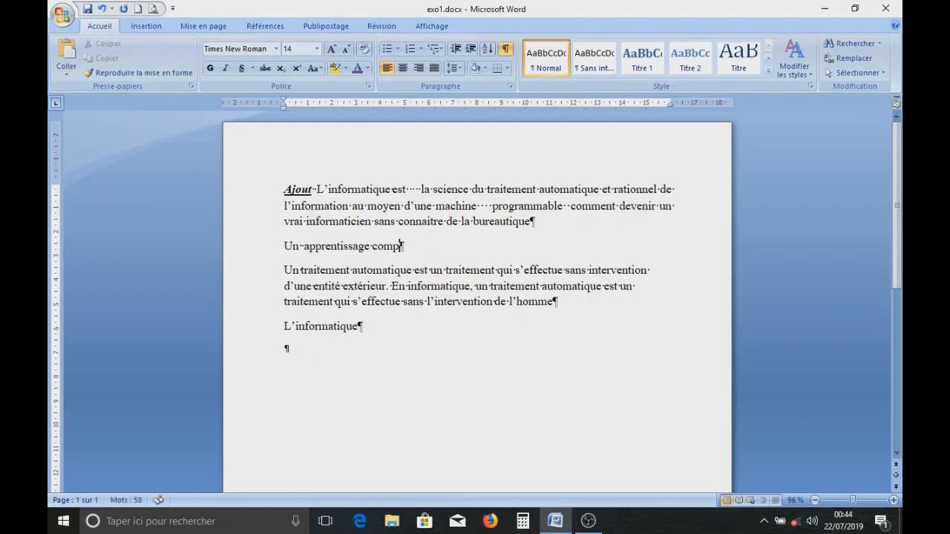
type("let de la bureauu")
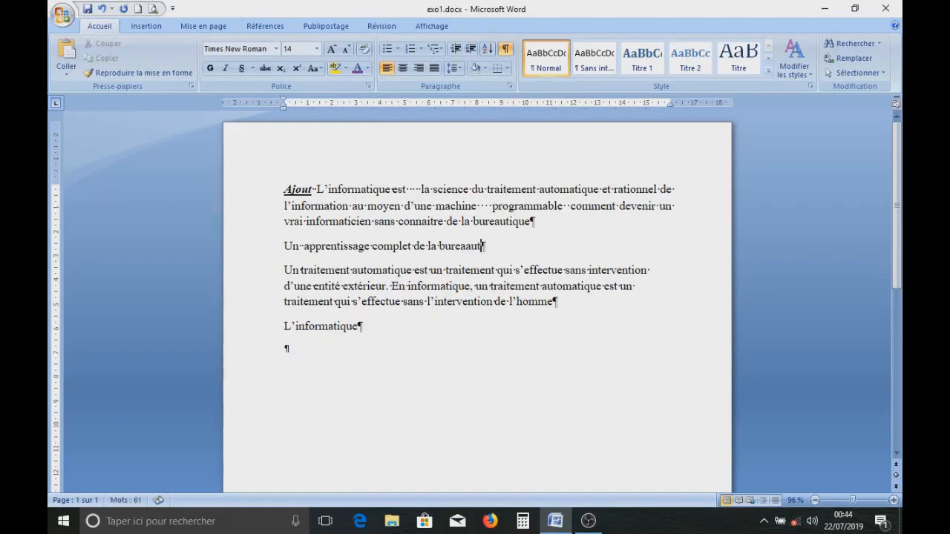
key("BackSpace")
key("BackSpace")
type("utique per")
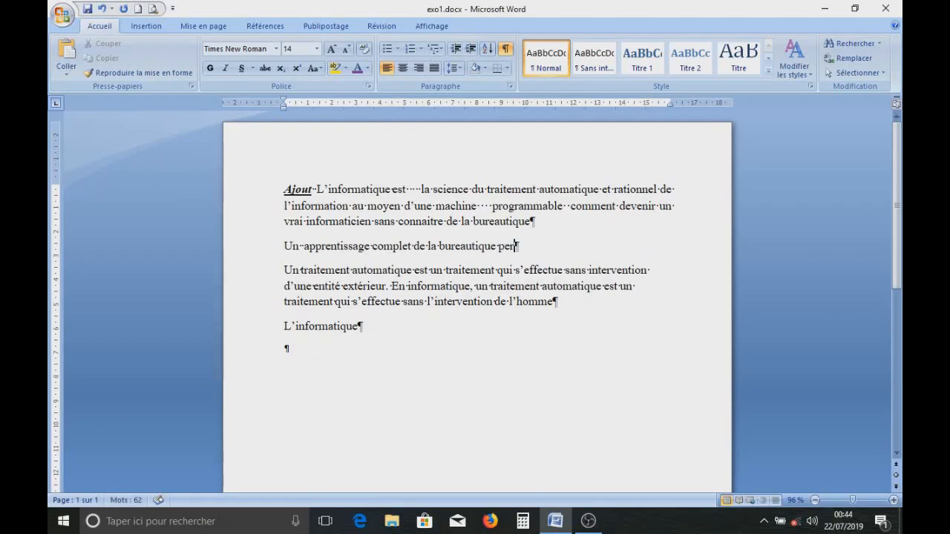
type("met à un i")
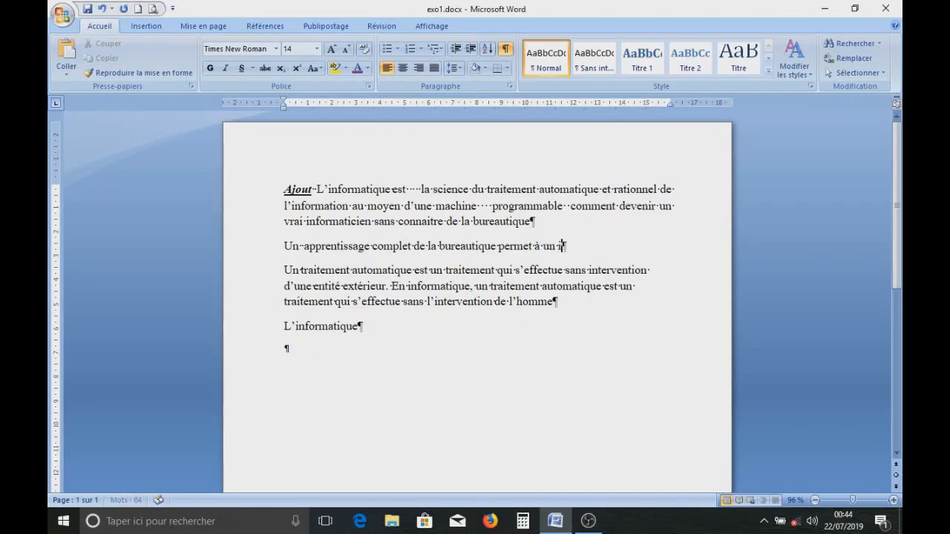
type("nformati")
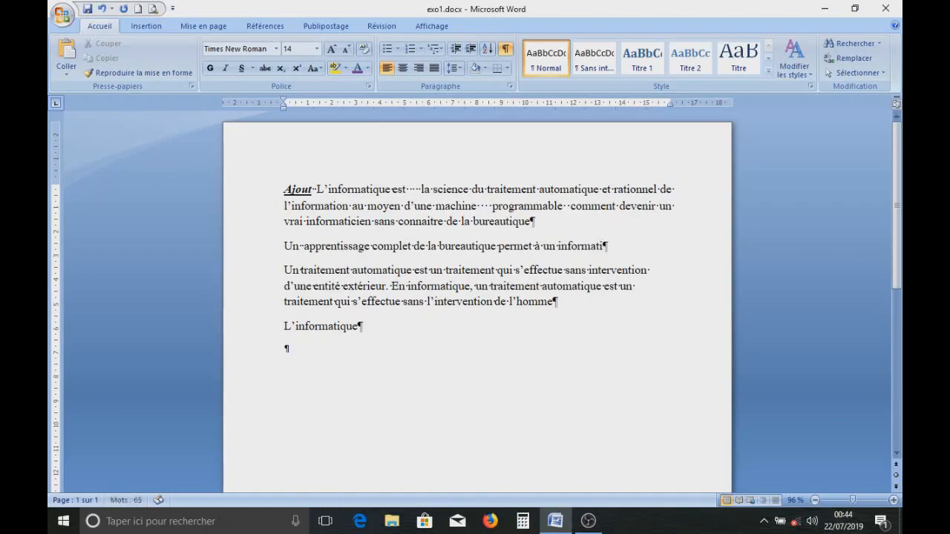
type("qien de m")
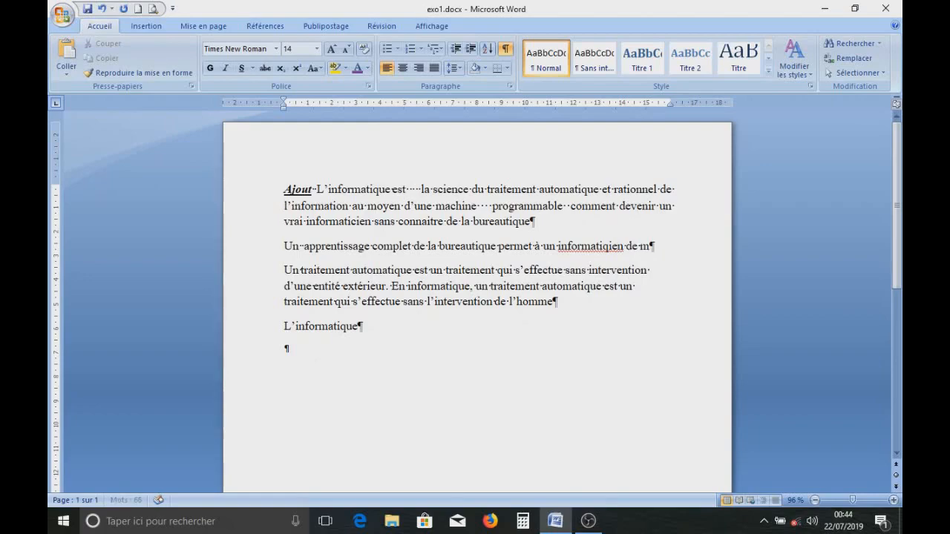
type("ieux abo")
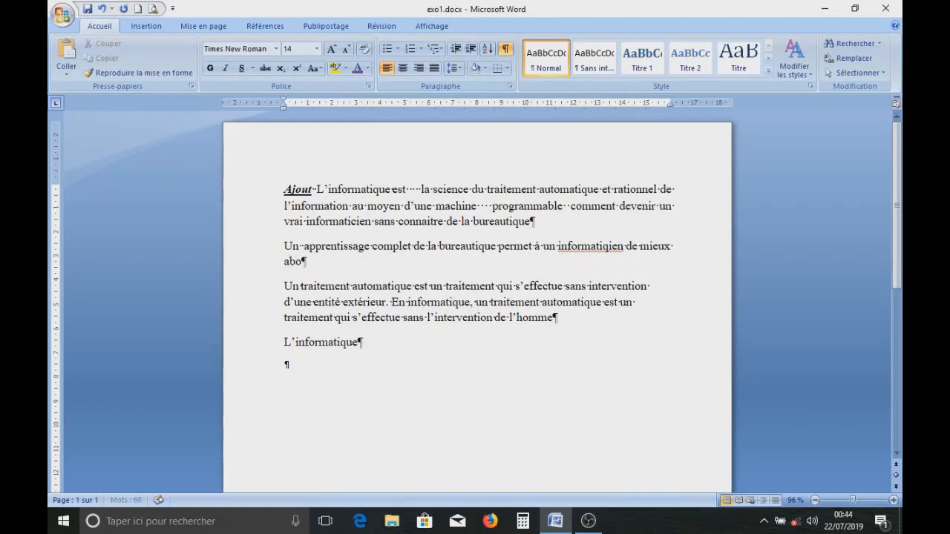
type("rder les autres ")
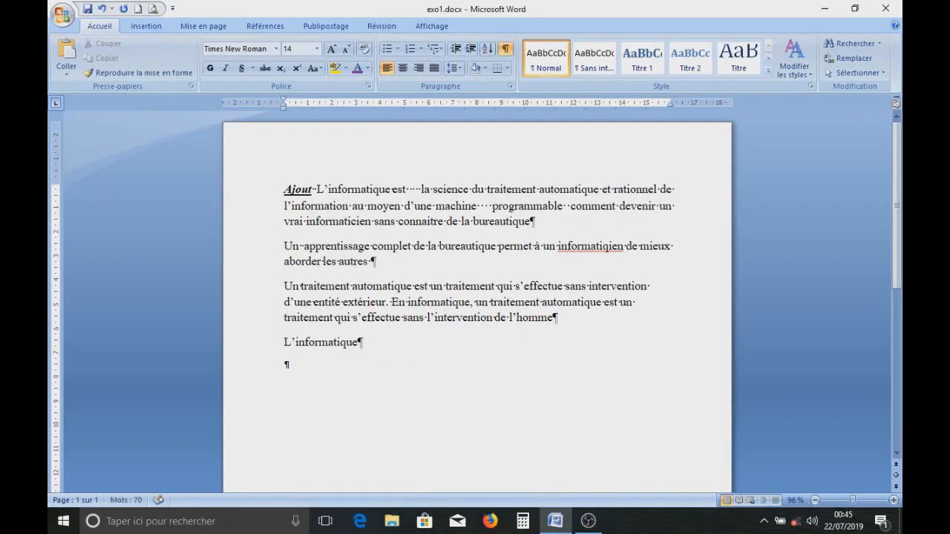
type("domaines ")
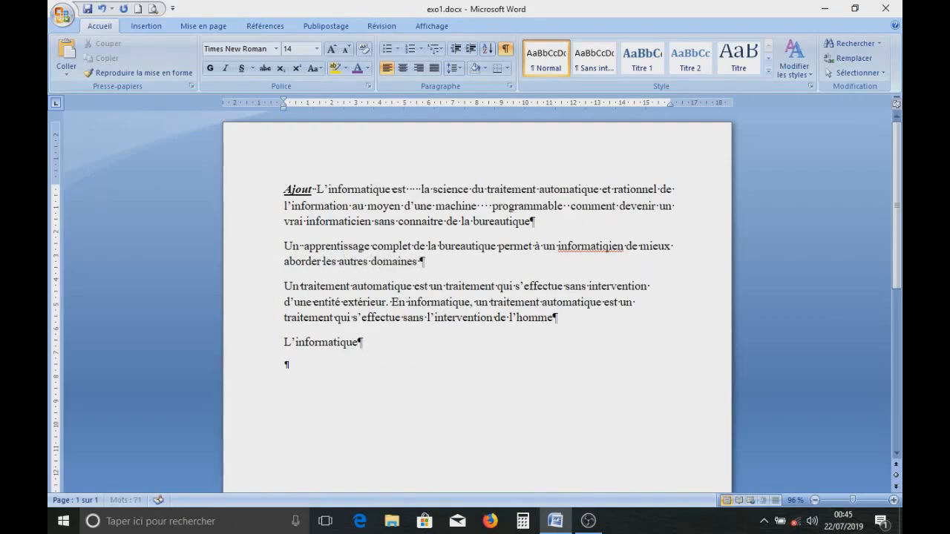
type("de l'informatique")
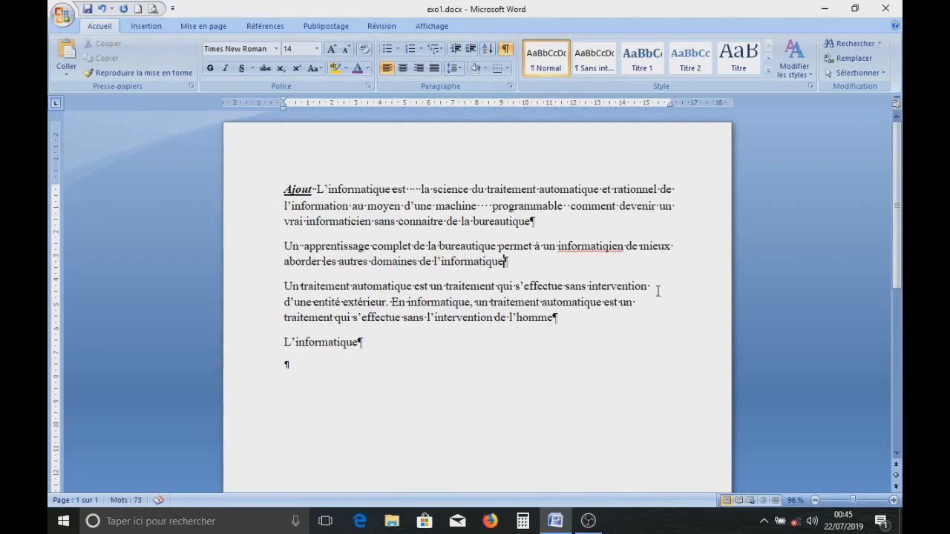
right_click(605, 251)
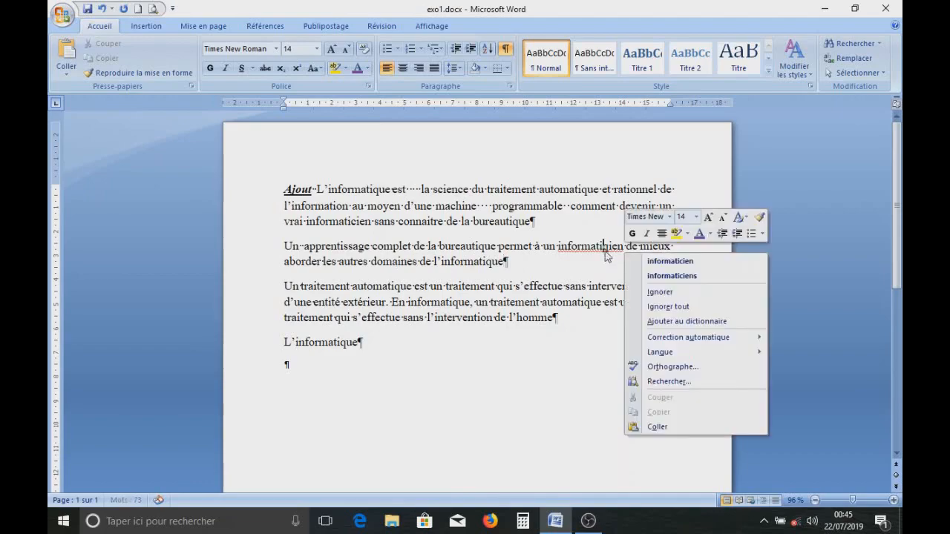
left_click(651, 260)
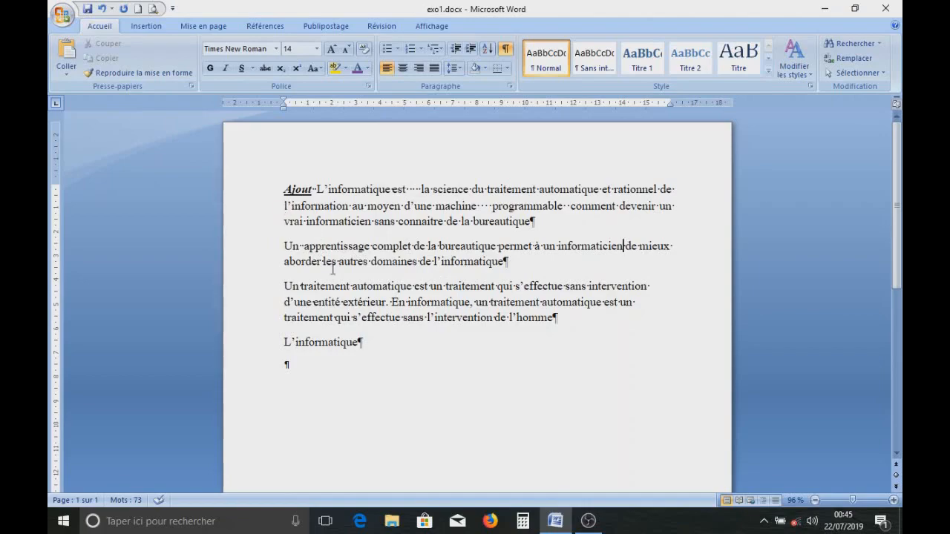
- Remove the space after the paragraphs across the whole document text
left_click_drag(282, 189, 293, 364)
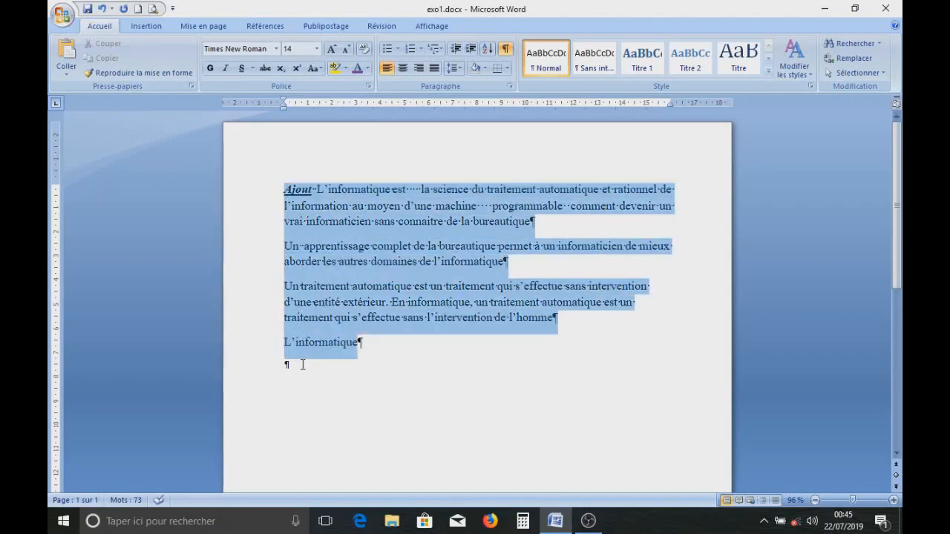
left_click(458, 72)
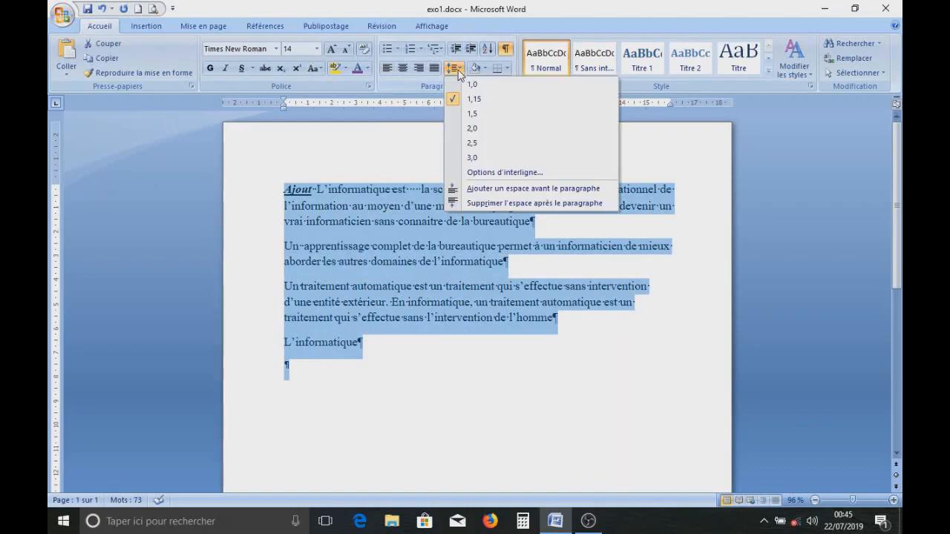
left_click(498, 204)
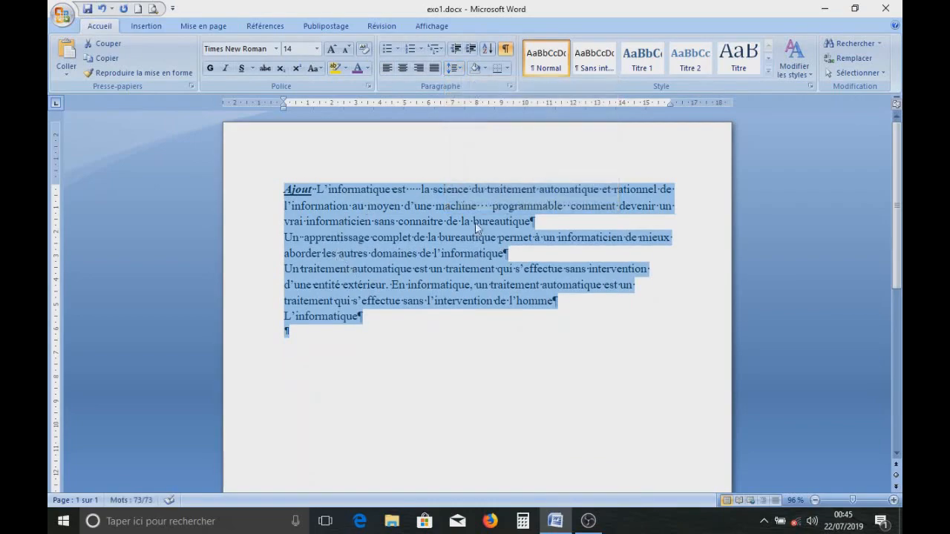
left_click(420, 253)
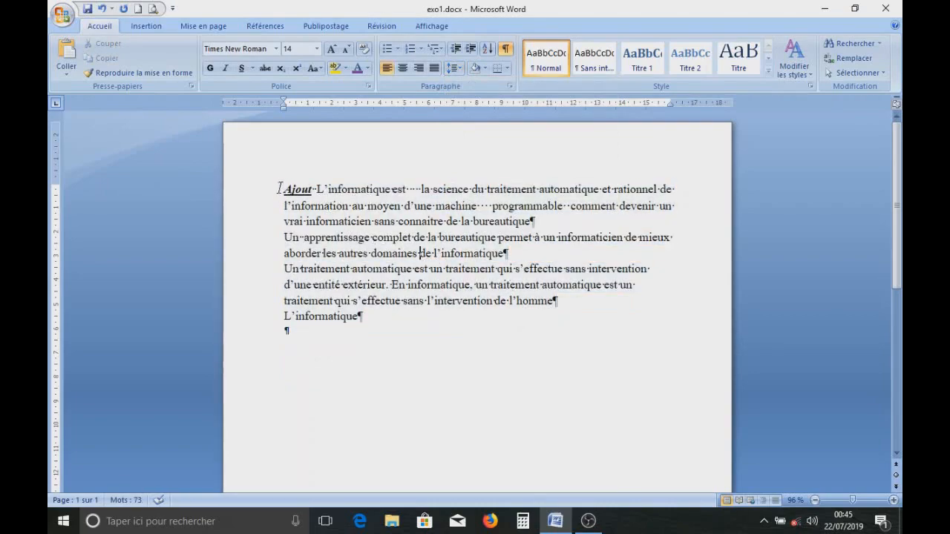
- Add space after each paragraph from "Ajout" through the "L'informatique" line
left_click_drag(284, 190, 382, 327)
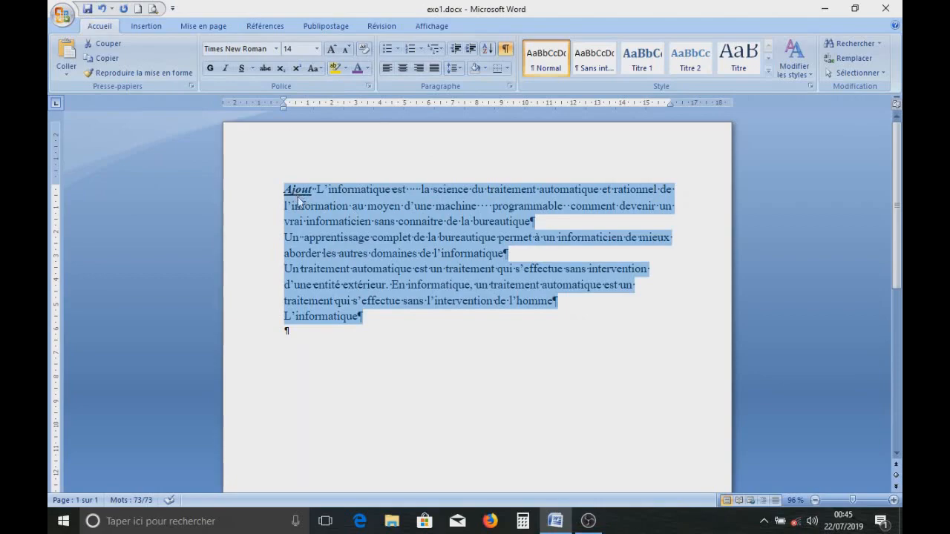
left_click(454, 68)
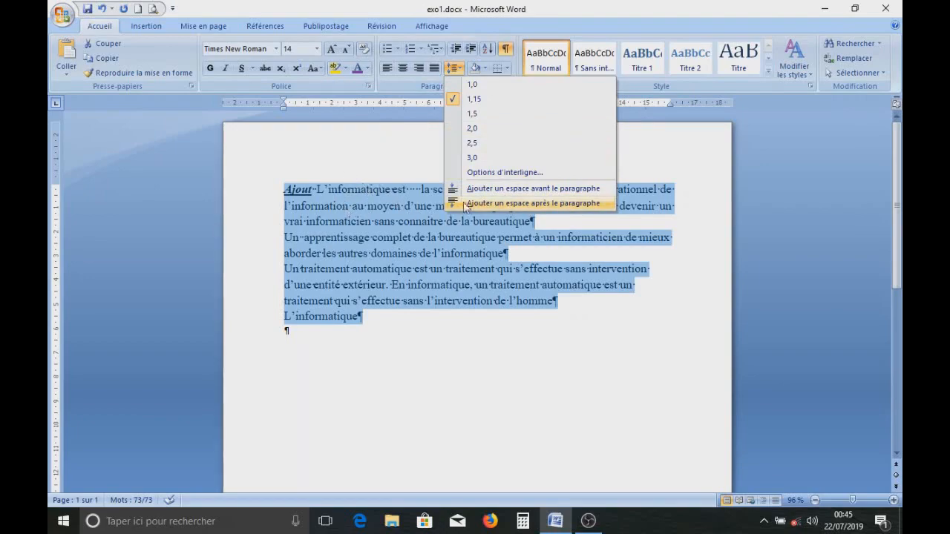
left_click(491, 204)
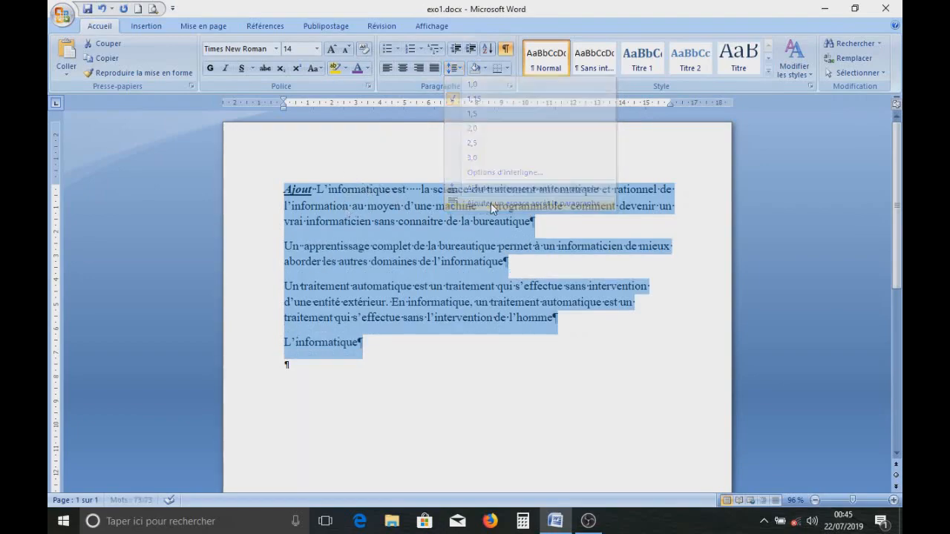
left_click(426, 249)
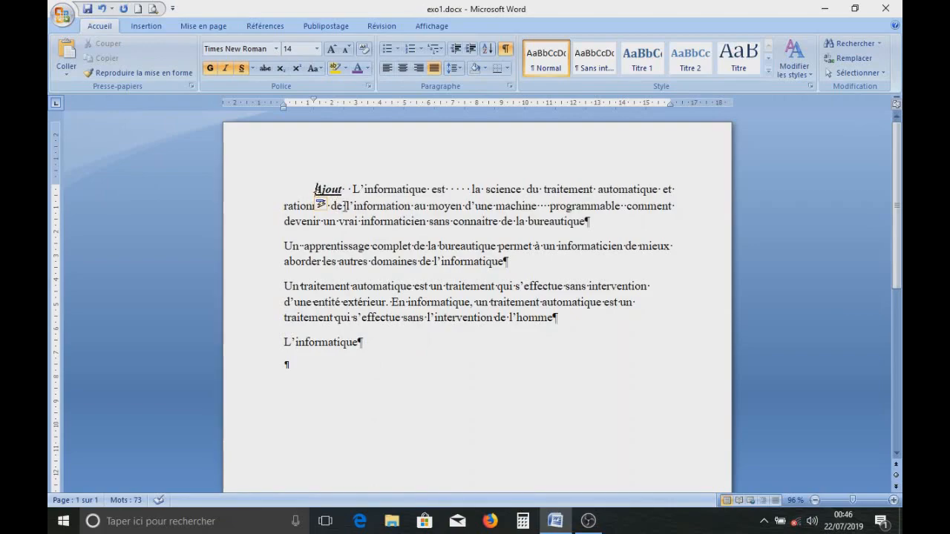
- Remove the first-line indent from the first paragraph and align it left
key("BackSpace")
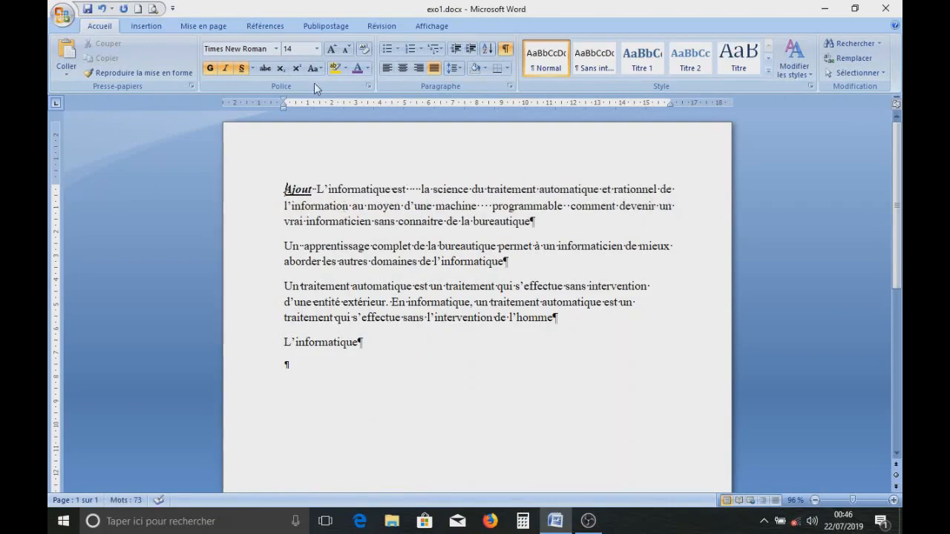
left_click(387, 68)
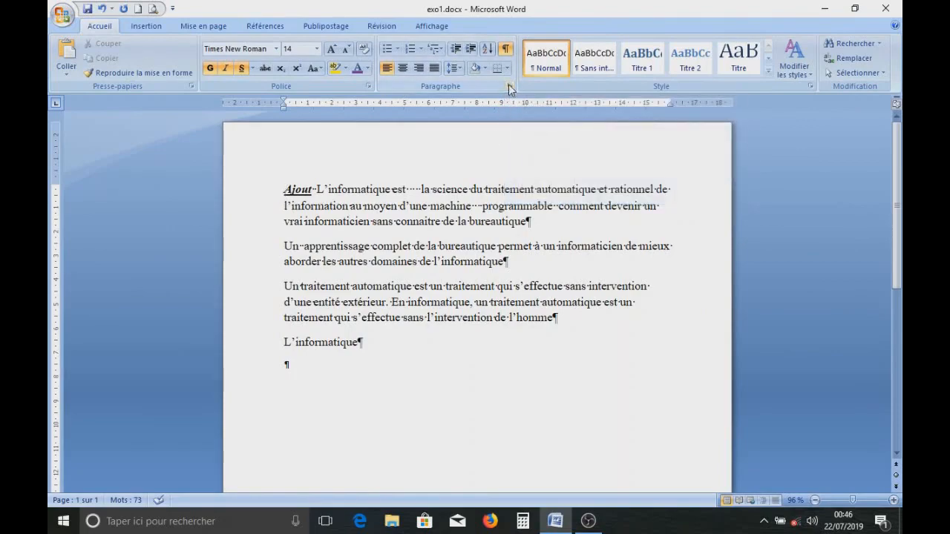
- Try the Justifié, Centré and Droite alignments in the first paragraph's paragraph settings, ending with Gauche
left_click(511, 89)
left_click_drag(485, 80, 310, 69)
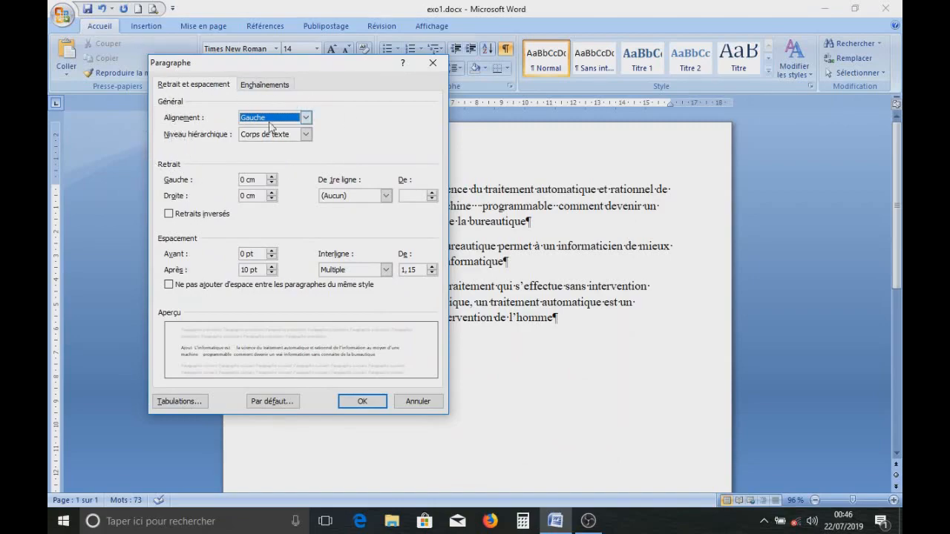
left_click(305, 118)
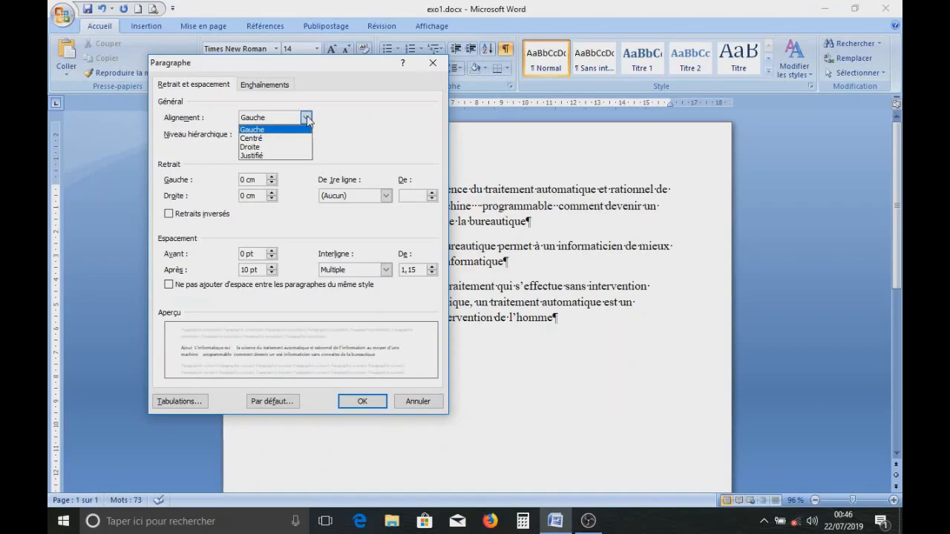
left_click(256, 155)
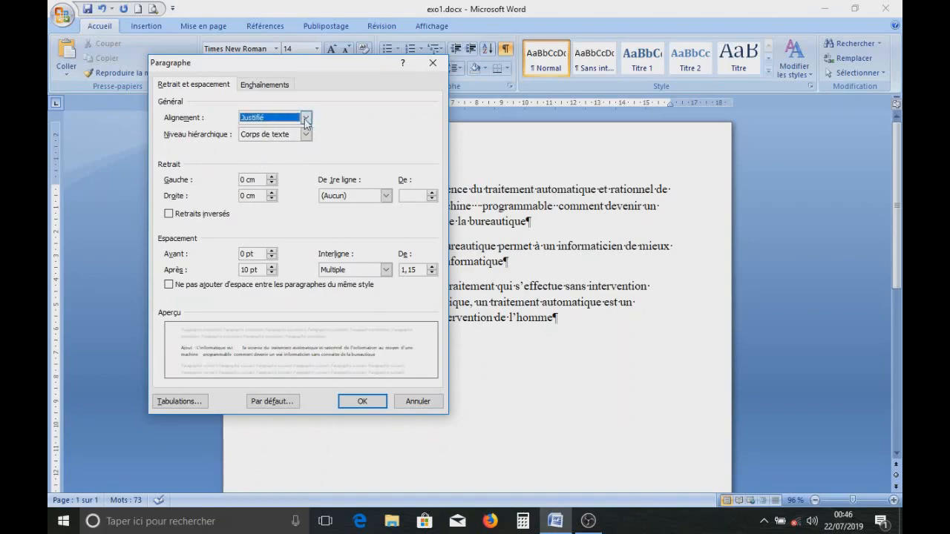
left_click(305, 119)
left_click(256, 138)
left_click(305, 118)
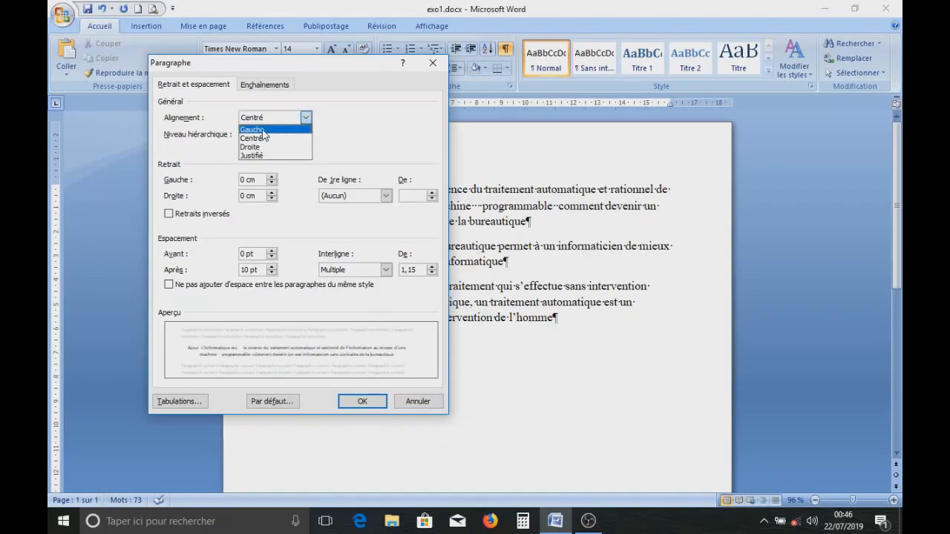
left_click(256, 130)
left_click(305, 117)
left_click(252, 147)
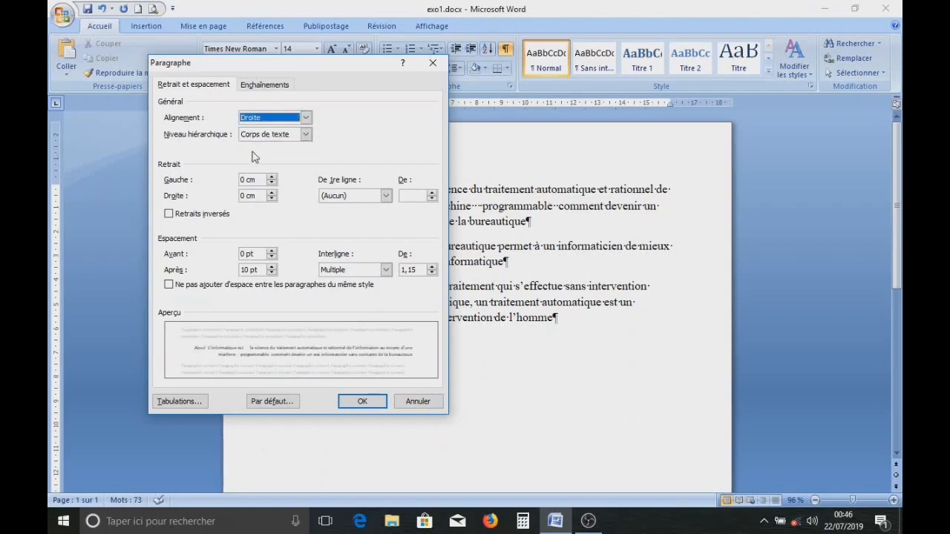
left_click(305, 117)
left_click(262, 130)
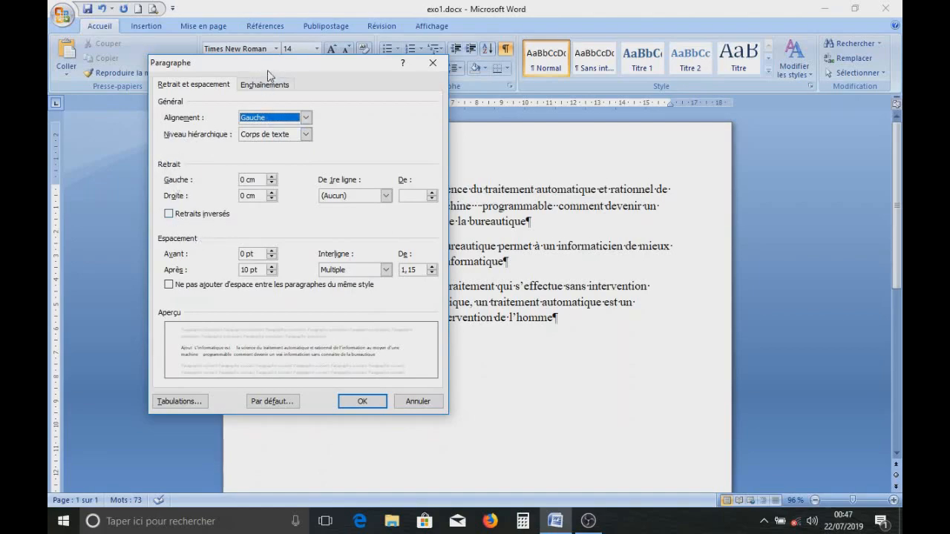
- Set the first paragraph's left indent to 0,8 cm in the paragraph settings and apply it
left_click_drag(267, 70, 511, 87)
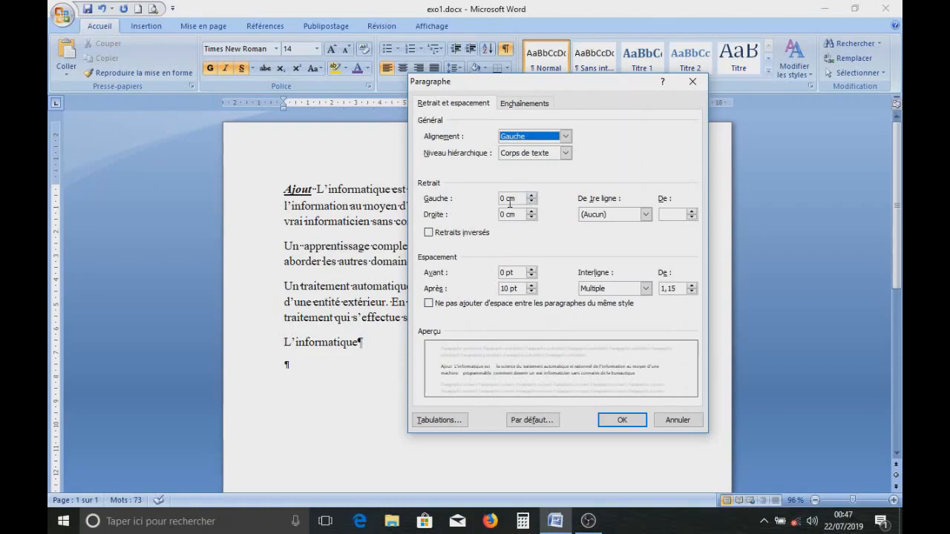
left_click(532, 196)
left_click(531, 195)
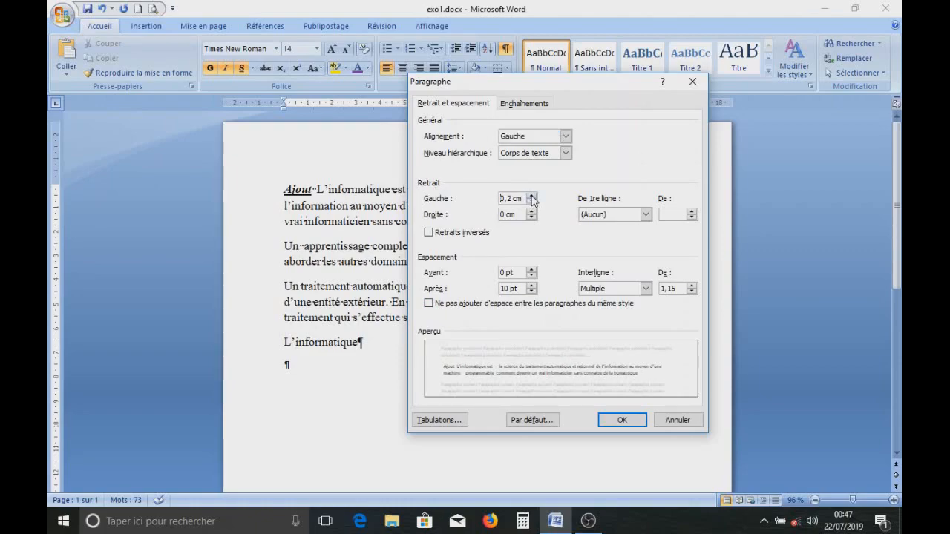
left_click(532, 196)
left_click(532, 196)
left_click(531, 196)
left_click(532, 196)
left_click(532, 196)
left_click(531, 196)
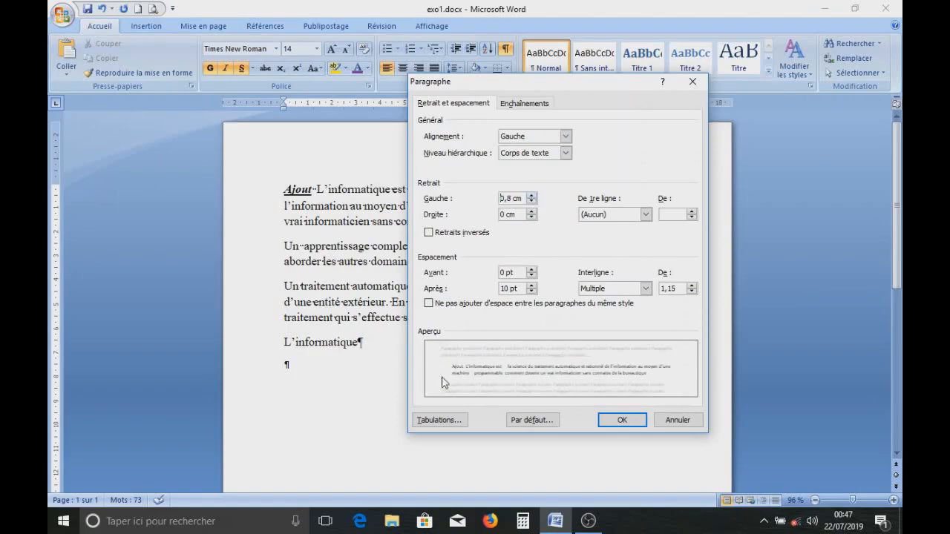
left_click(610, 420)
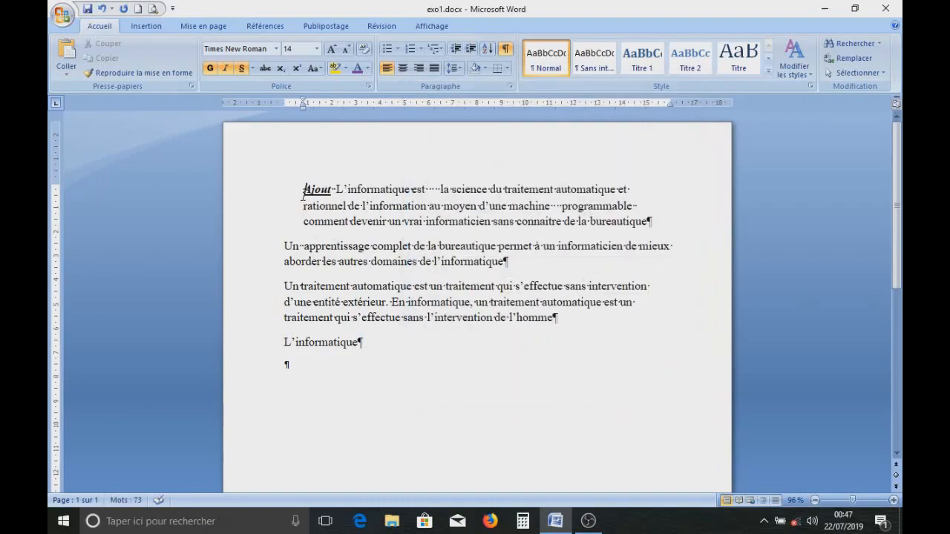
- Undo the left indent applied to the first paragraph
left_click_drag(306, 187, 492, 223)
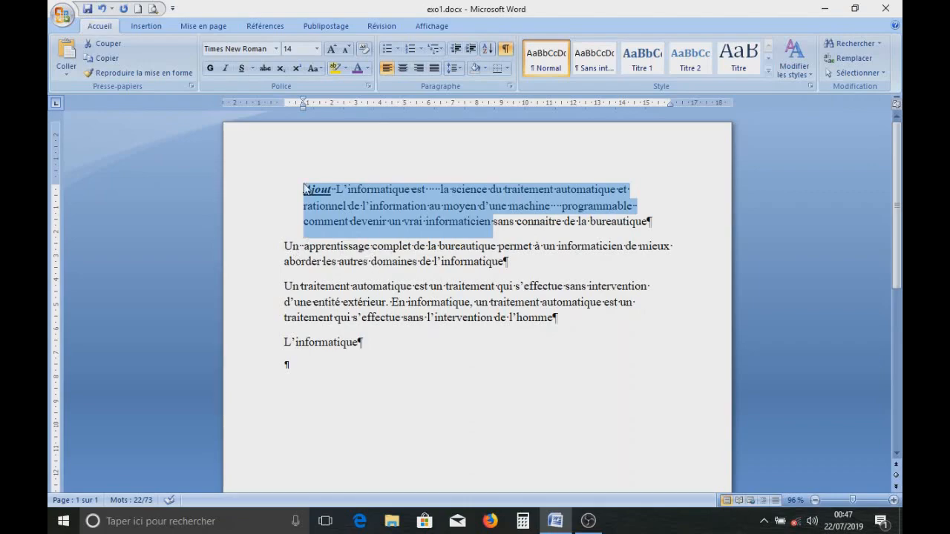
left_click(103, 9)
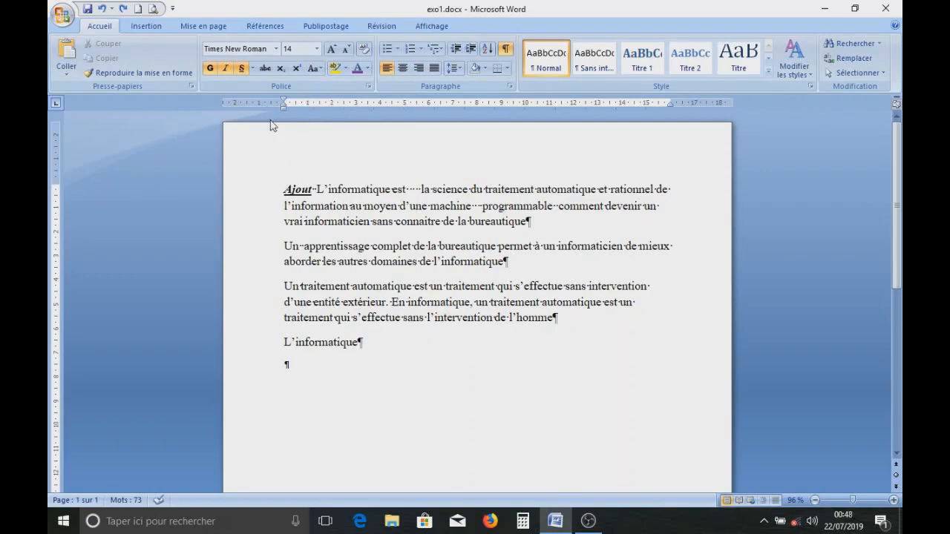
- Hide and show the ruler twice, leaving it displayed with the cursor in the first paragraph
left_click(430, 25)
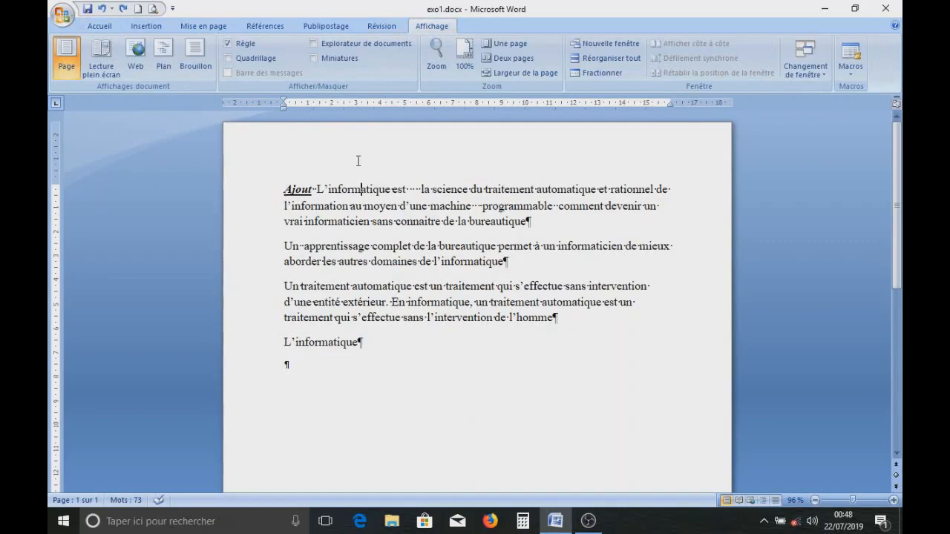
left_click(115, 28)
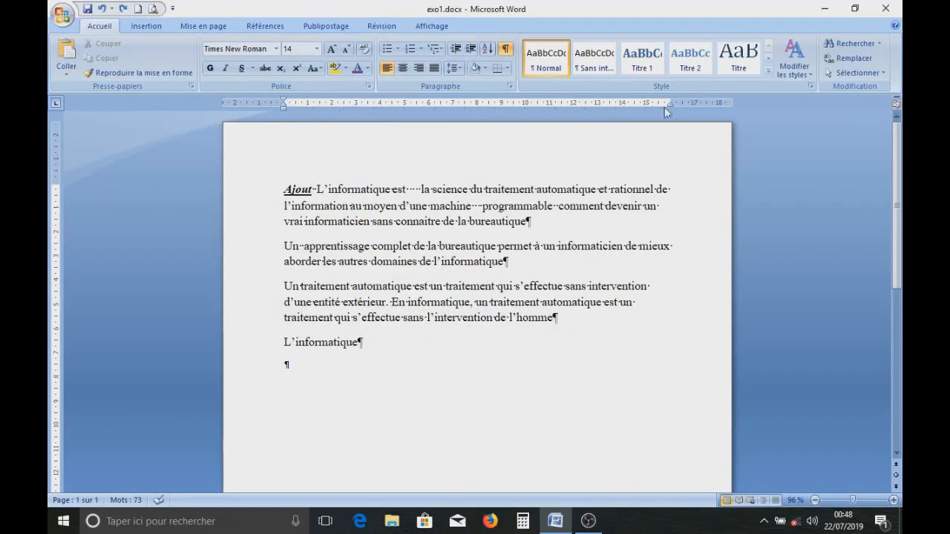
left_click(429, 27)
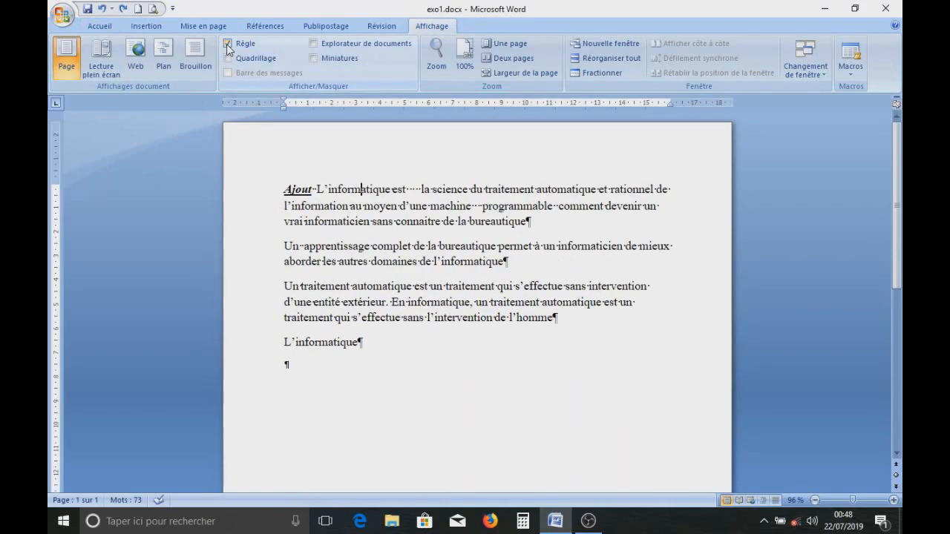
left_click(226, 44)
left_click(226, 44)
left_click(226, 43)
left_click(227, 44)
left_click(262, 141)
left_click(334, 189)
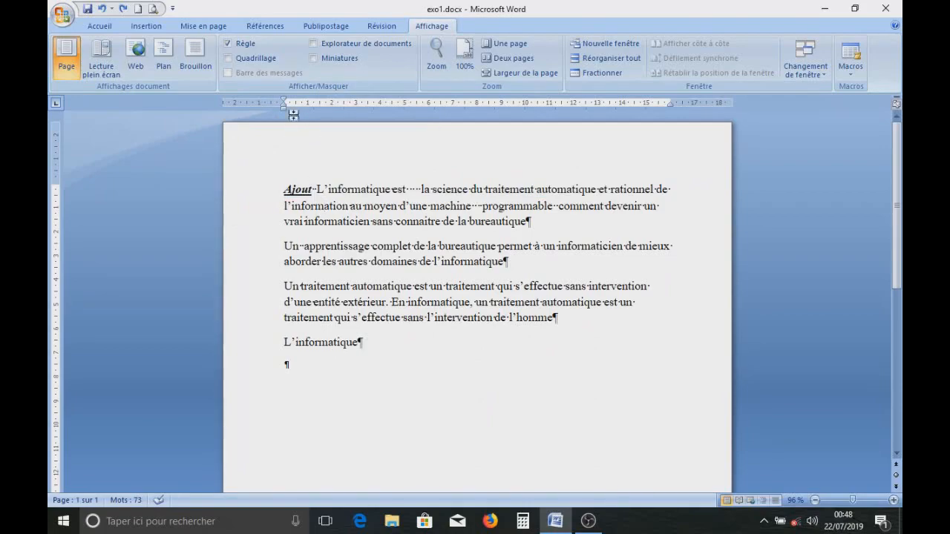
- Indent the first paragraph's first line about 0,75 cm on the ruler, trying the same indent on its other lines and resetting those to 0
left_click_drag(285, 102, 302, 101)
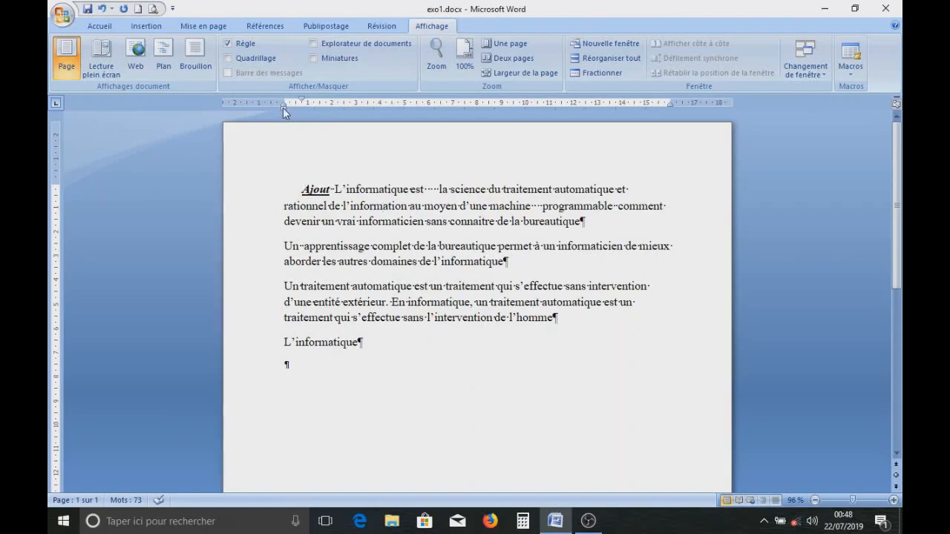
mouse_move(283, 108)
left_mouse_down()
mouse_move(320, 107)
mouse_move(303, 102)
left_mouse_up()
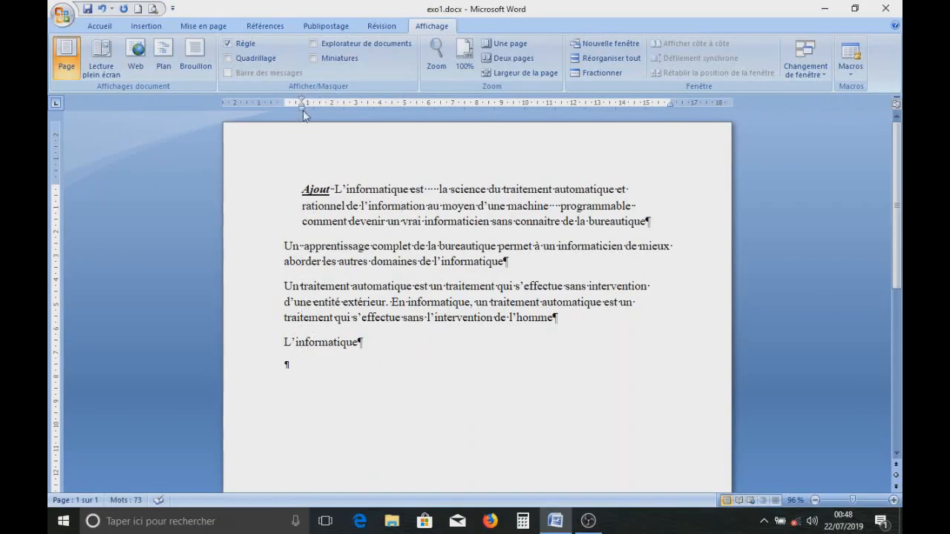
mouse_move(302, 104)
left_mouse_down()
mouse_move(319, 100)
mouse_move(284, 108)
left_mouse_up()
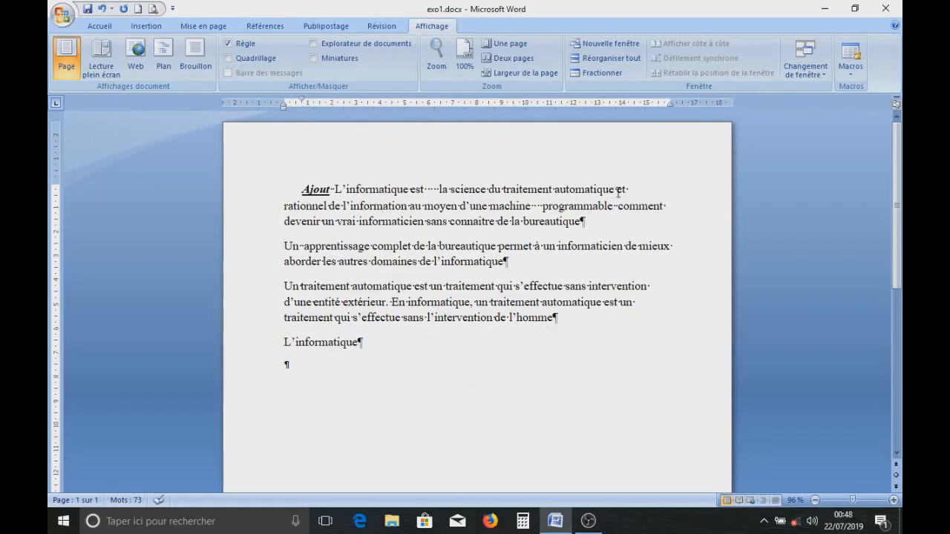
mouse_move(671, 105)
left_mouse_down()
mouse_move(657, 104)
mouse_move(671, 106)
left_mouse_up()
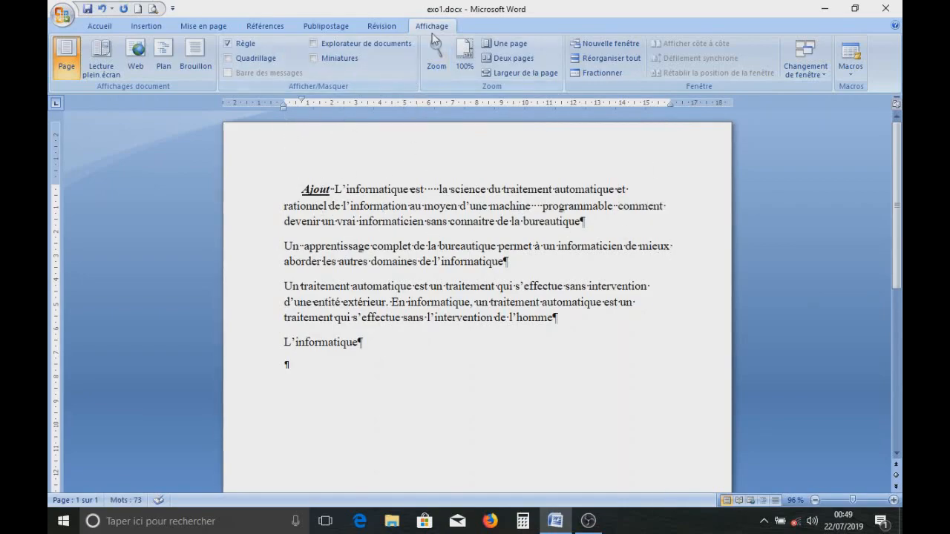
- Hide the ruler and show it again to demonstrate its display option
left_click(228, 43)
left_click(228, 43)
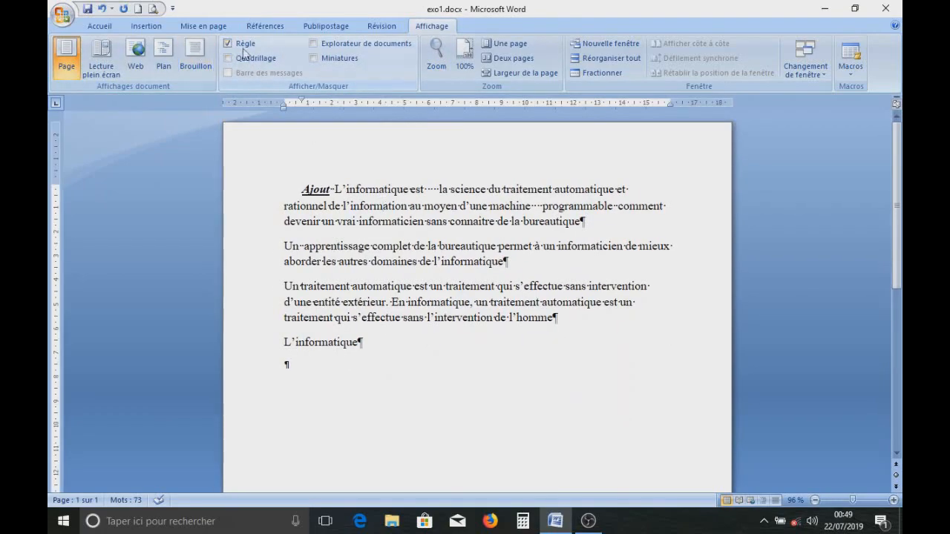
left_click(228, 45)
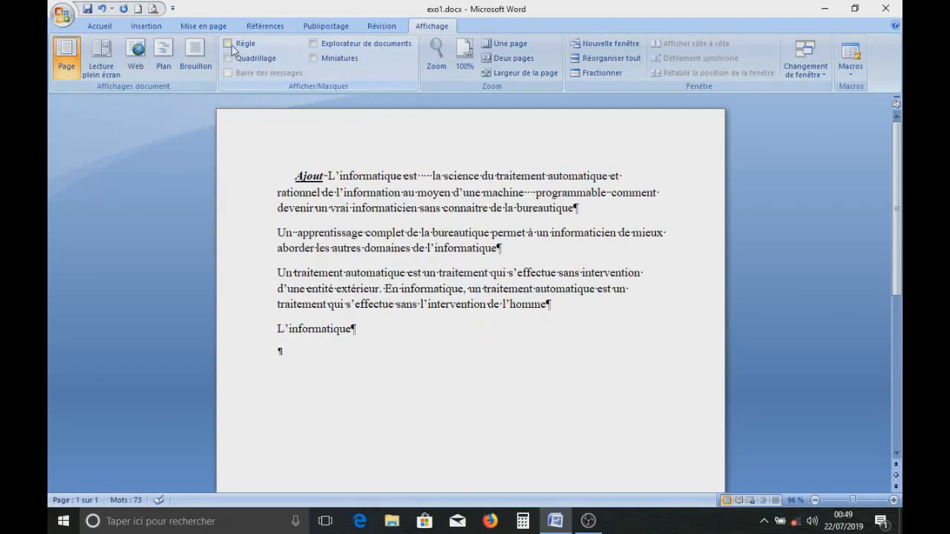
left_click(228, 44)
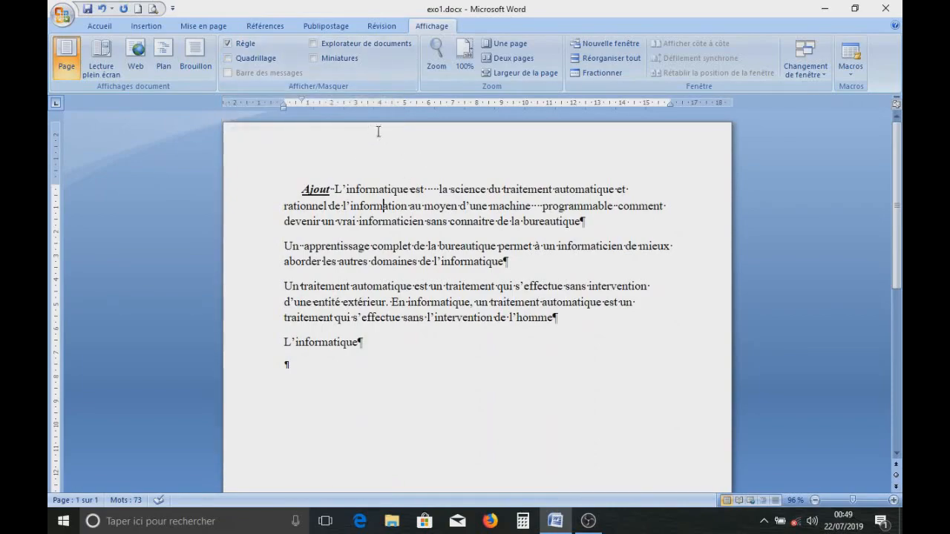
- Select the second paragraph, preview the numbering formats on it, keep it at Aucun(e), and hide the formatting marks
left_click(100, 27)
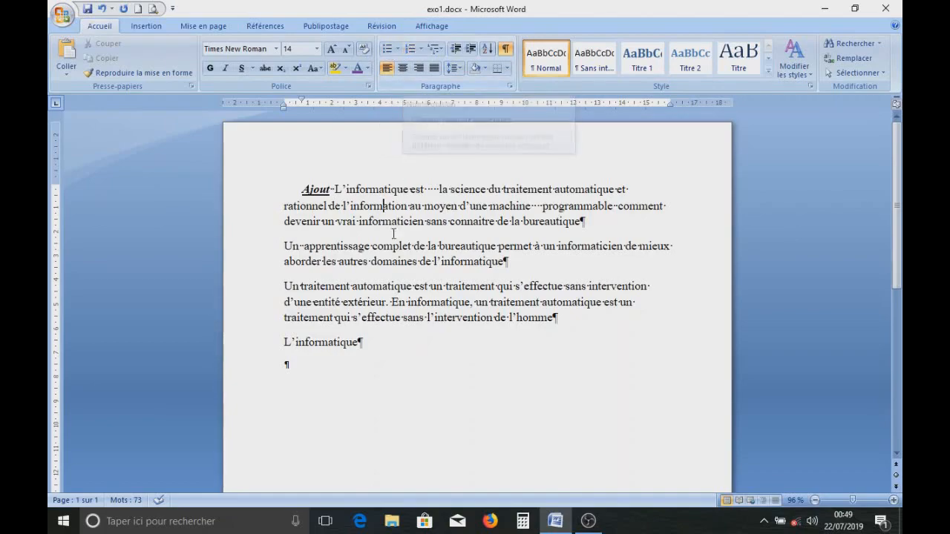
triple_click(284, 246)
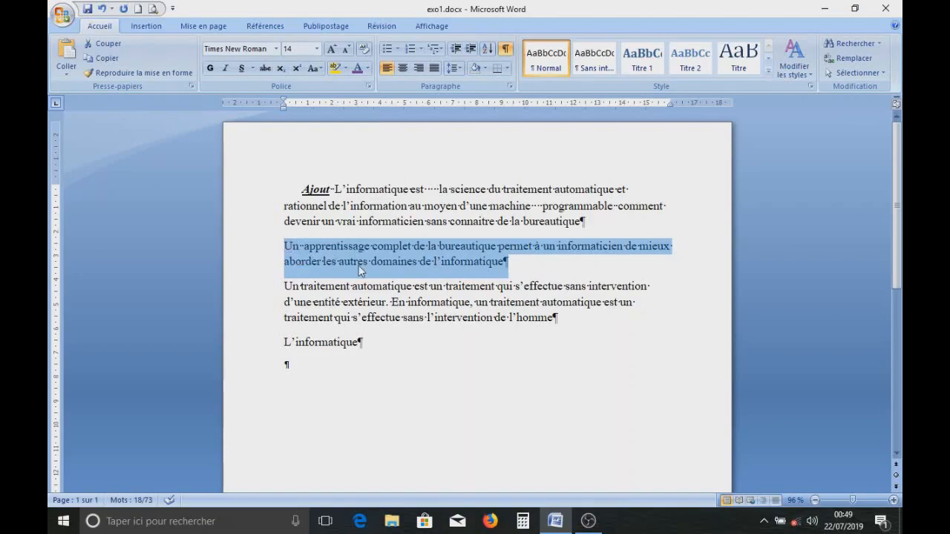
left_click(421, 50)
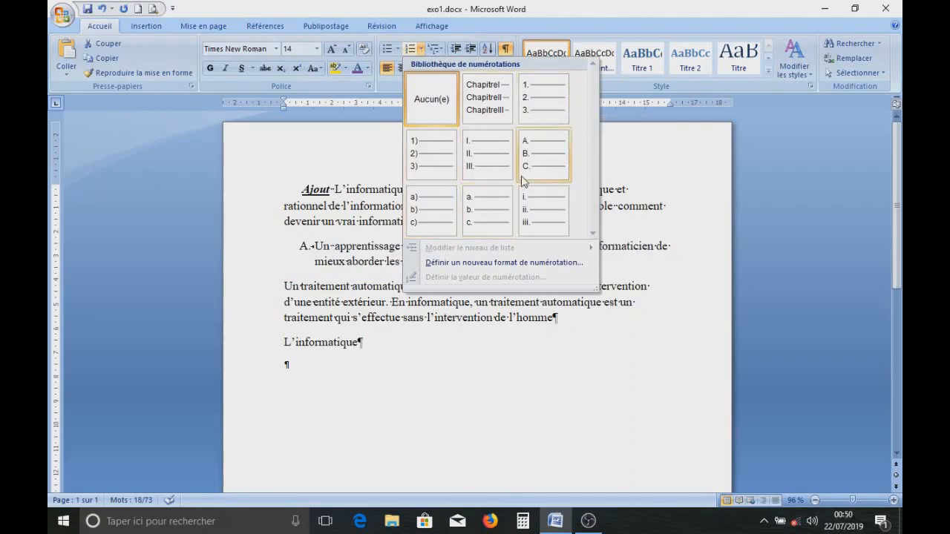
left_click(432, 99)
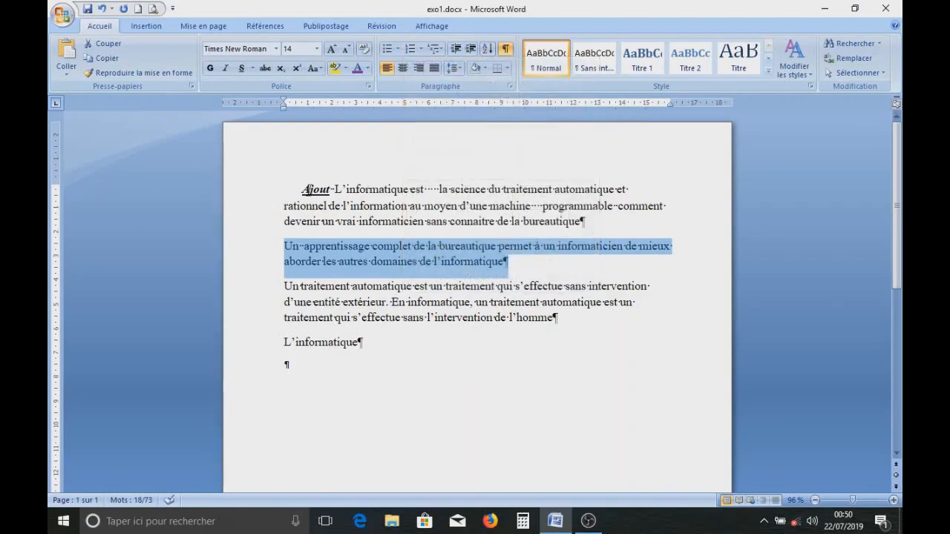
left_click(505, 48)
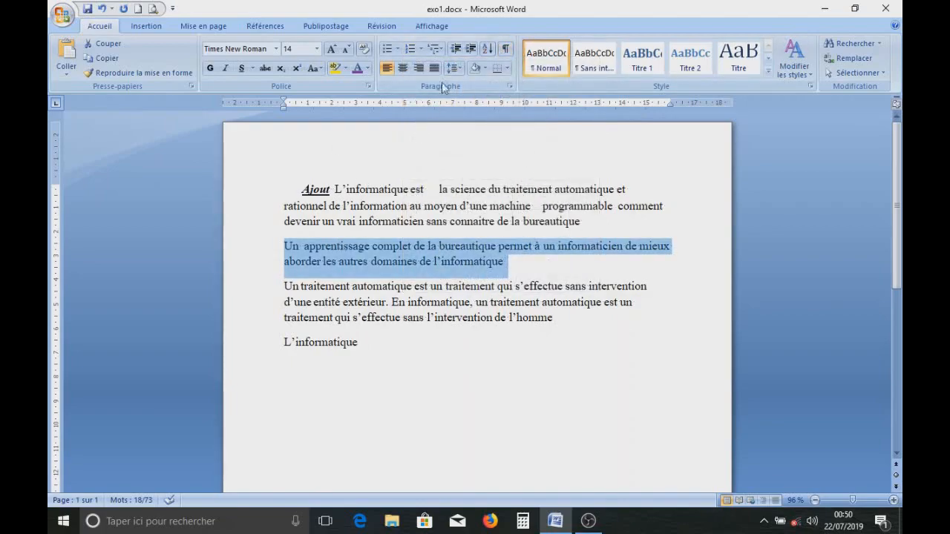
- Number the second paragraph with the 1) 2) 3) format, then remove the numbering and its indent
left_click(440, 52)
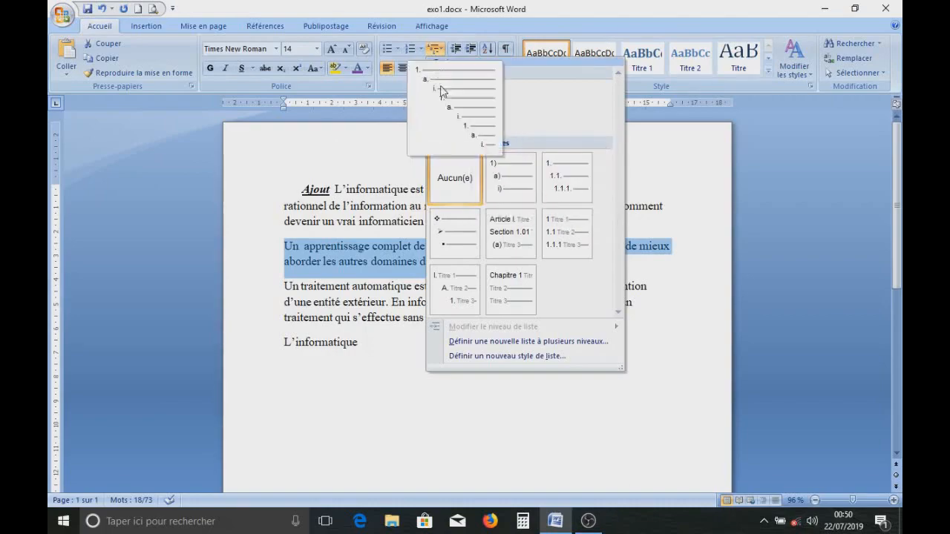
left_click(420, 49)
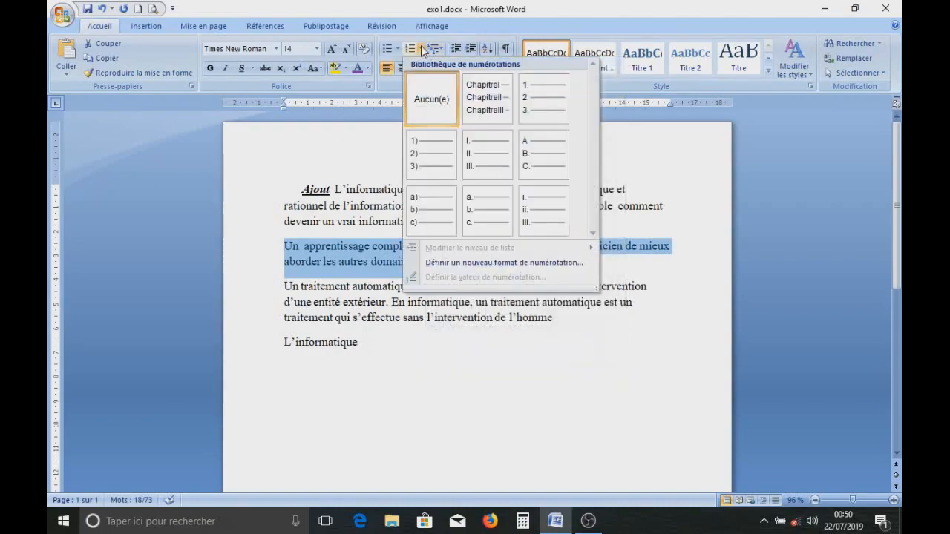
left_click(434, 164)
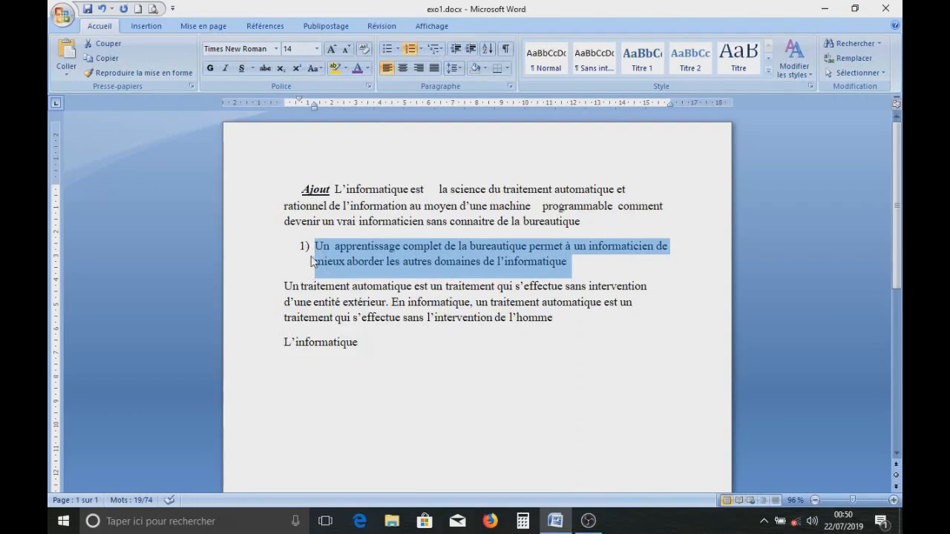
left_click(313, 245)
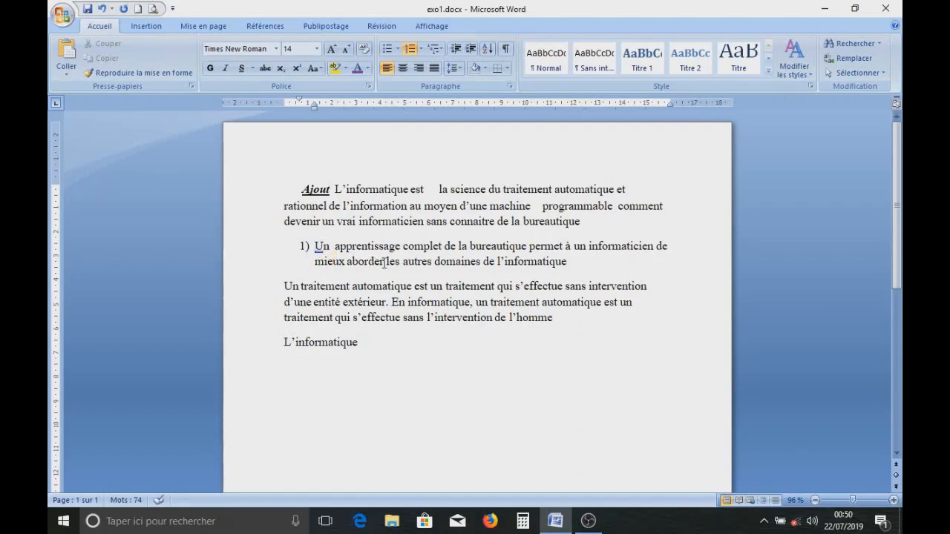
key("BackSpace")
key("BackSpace")
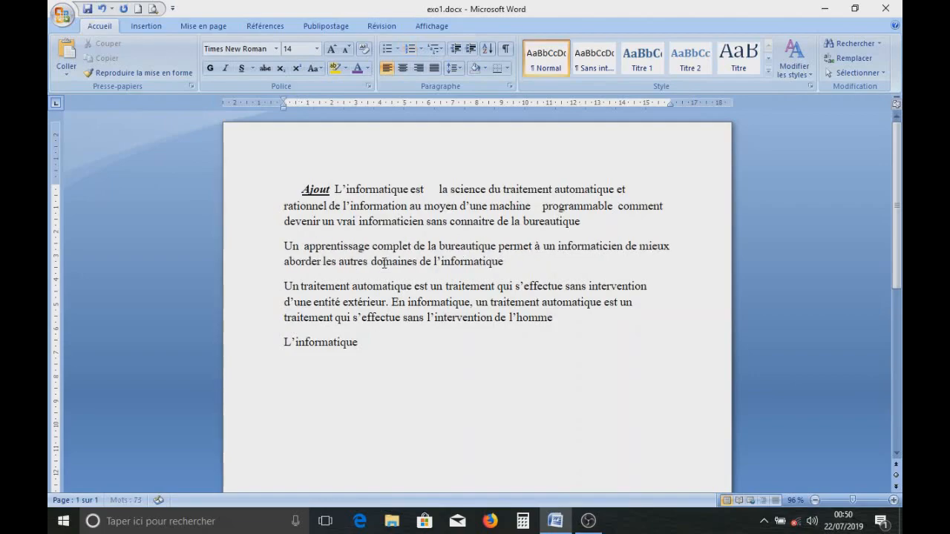
- Add a line below "L'informatique", start an automatic list on it with 1), and remove that numbering
left_click(371, 338)
key("Return")
type("1)")
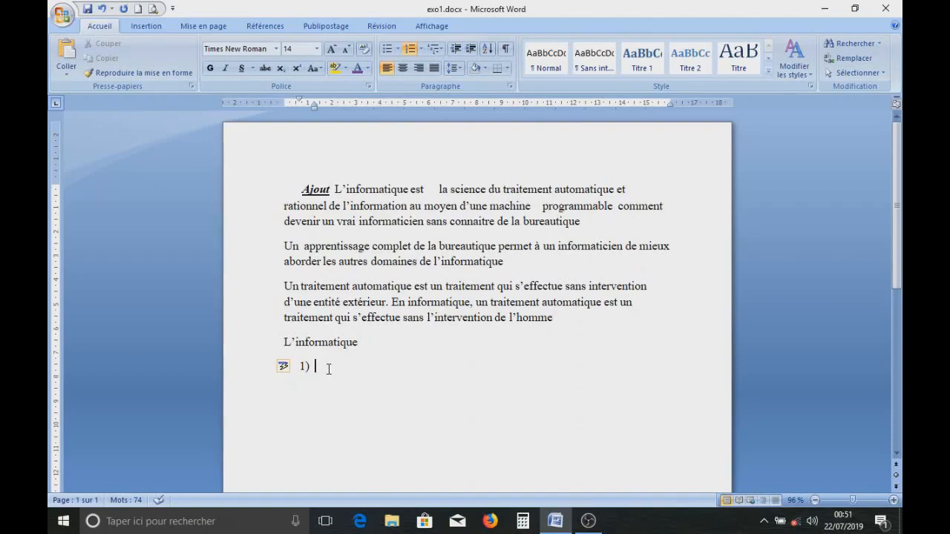
key("BackSpace")
key("BackSpace")
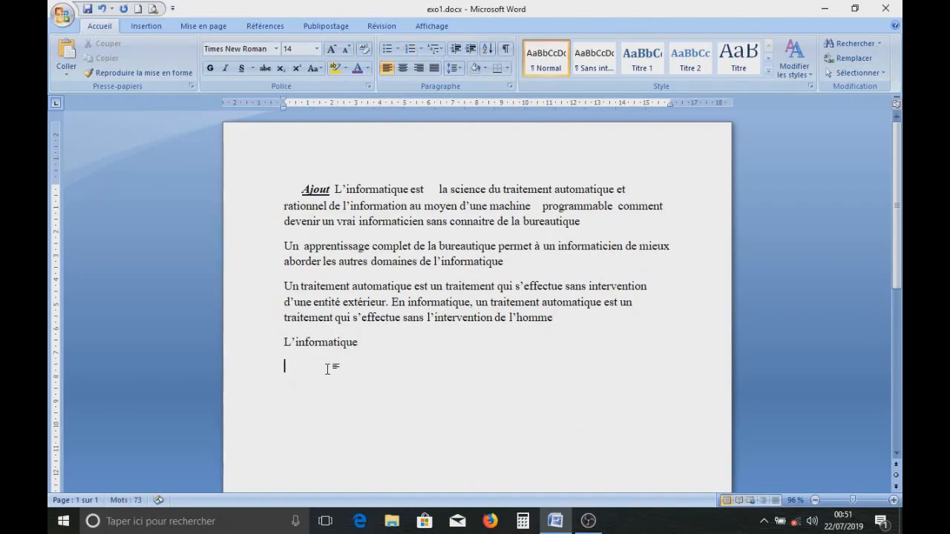
- Start an automatic list with 1- on the empty last line and remove the numbering
type("1-")
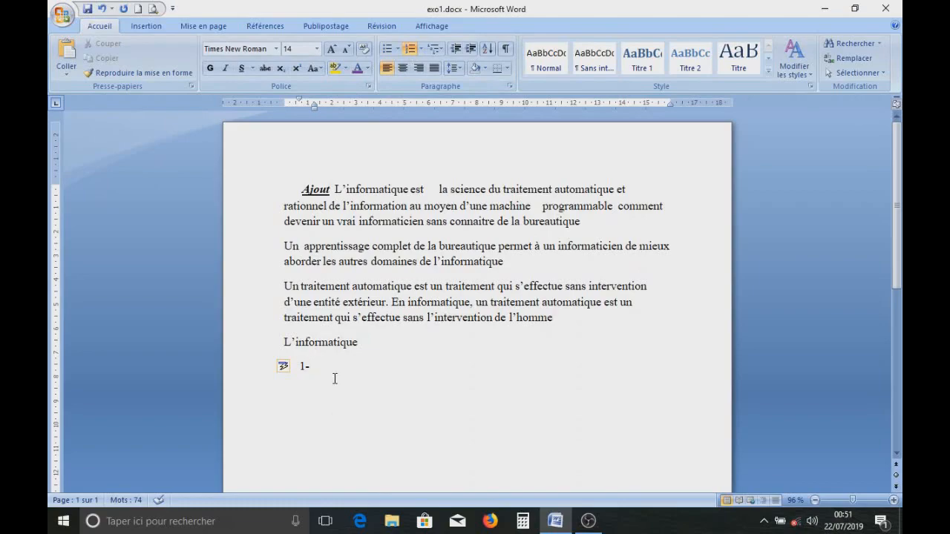
key("BackSpace")
key("BackSpace")
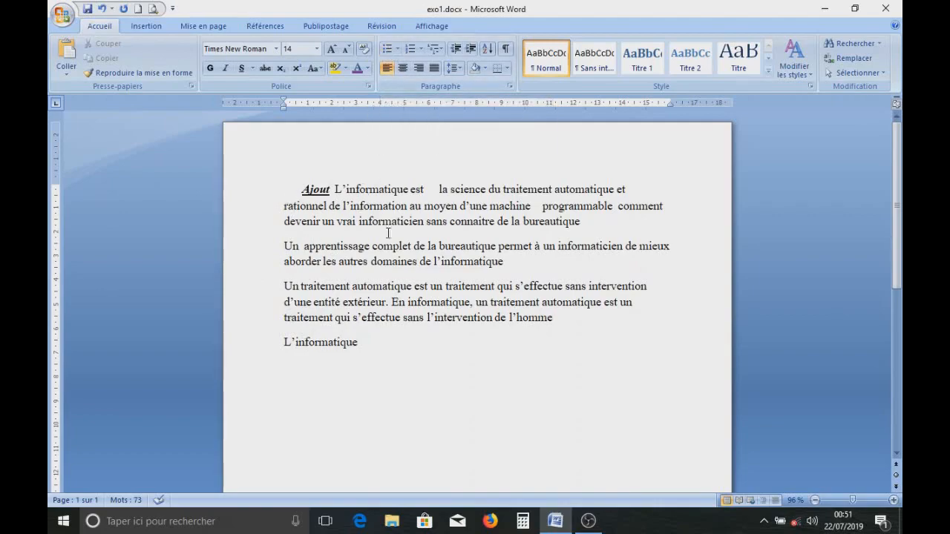
- Apply the arrowhead bullet to the last line and enter the filler item "Ghdhsvdhsvdsvdbsvsdfgshgdtes", followed by a second bullet
left_click(398, 49)
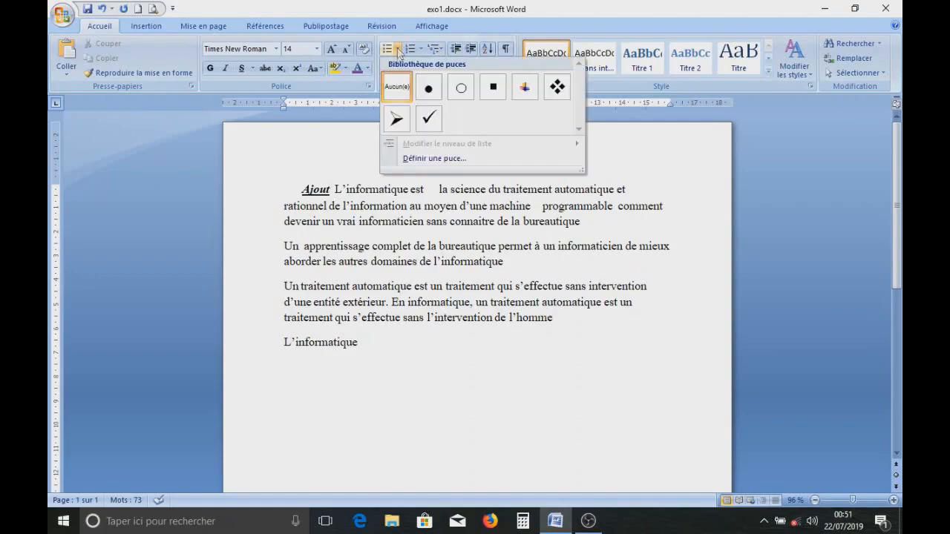
left_click(396, 120)
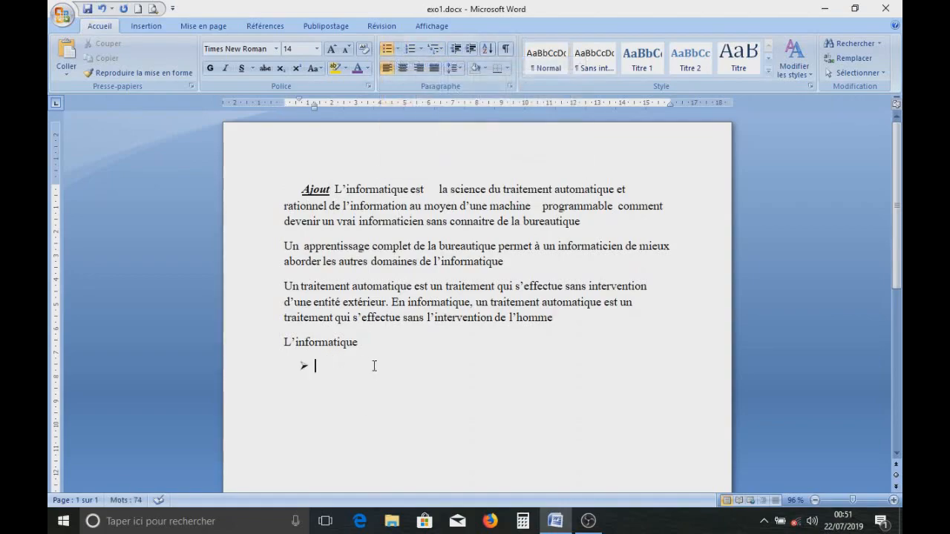
type("ghdhsvdhsvdsvdbsvsdfgshgd")
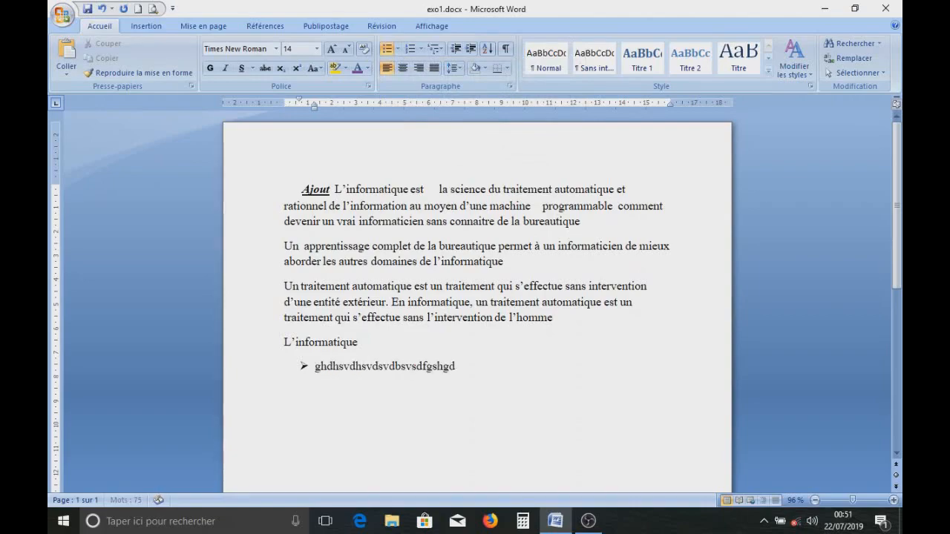
type("tes")
key("Return")
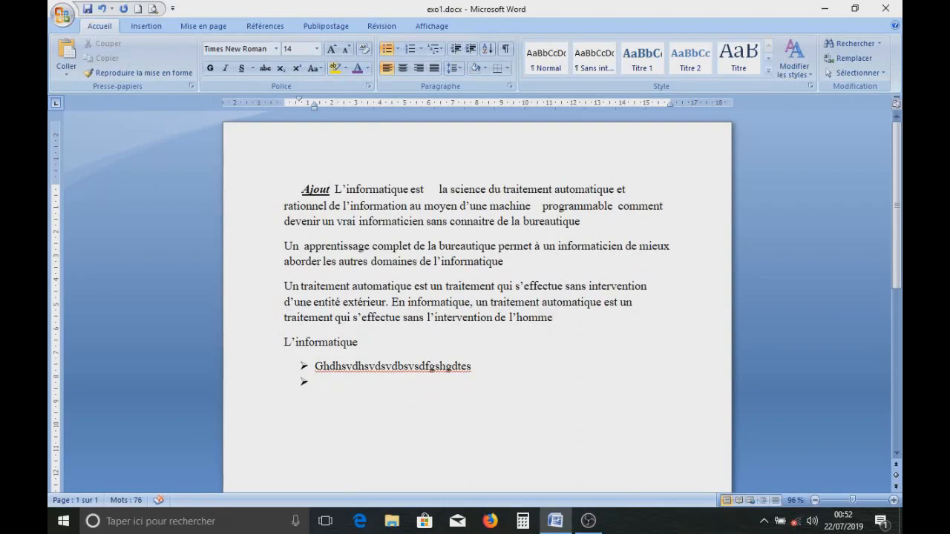
- Delete the filler text and the arrowhead bullets, leaving an empty line below "L'informatique"
key("Return")
key("BackSpace")
key("Return")
key("BackSpace")
key("BackSpace")
key("BackSpace")
key("BackSpace")
key("BackSpace")
key("BackSpace")
key("BackSpace")
key("BackSpace")
key("BackSpace")
key("BackSpace")
key("BackSpace")
key("BackSpace")
key("BackSpace")
key("BackSpace")
key("BackSpace")
key("BackSpace")
key("BackSpace")
key("BackSpace")
key("BackSpace")
key("BackSpace")
key("BackSpace")
key("BackSpace")
key("BackSpace")
key("BackSpace")
key("BackSpace")
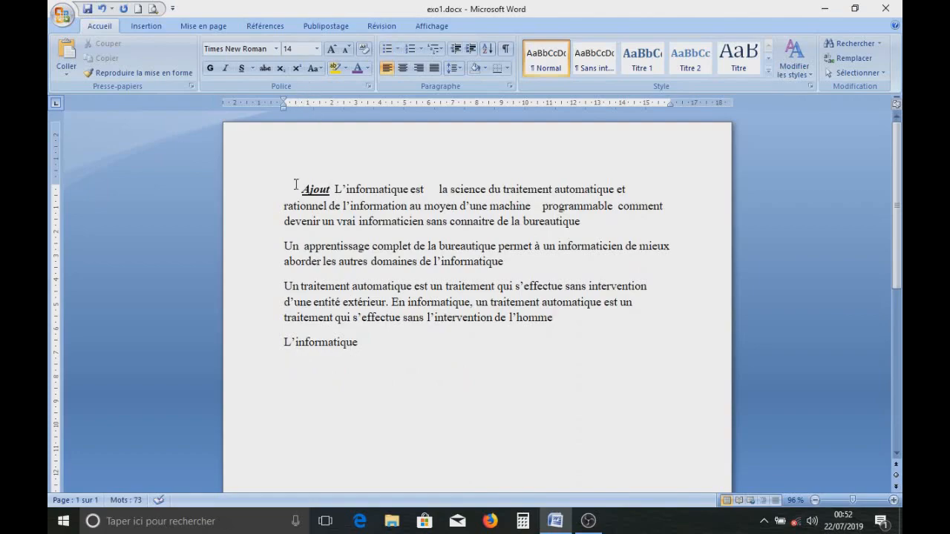
- Define a new bullet from the Wingdings bold right arrow, character code 232, and apply it to the empty last line
left_click(397, 49)
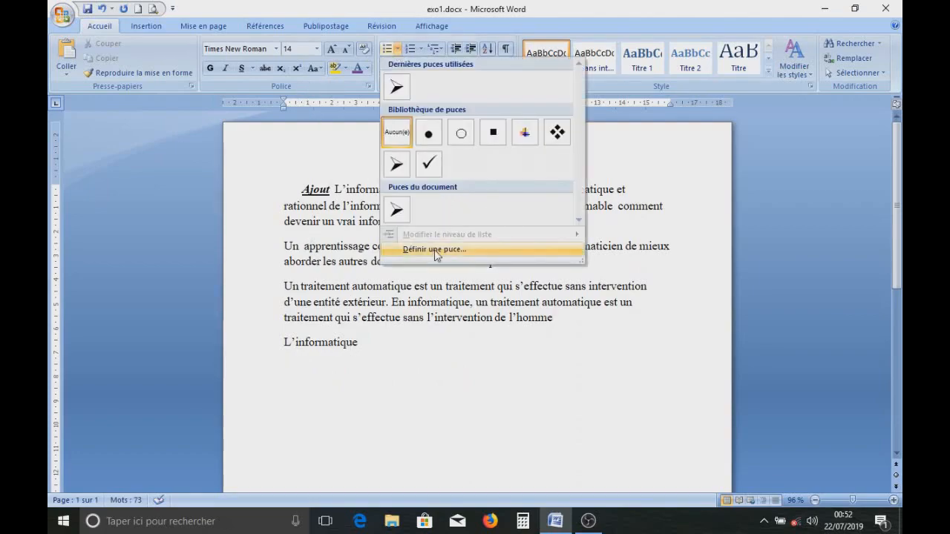
left_click(387, 130)
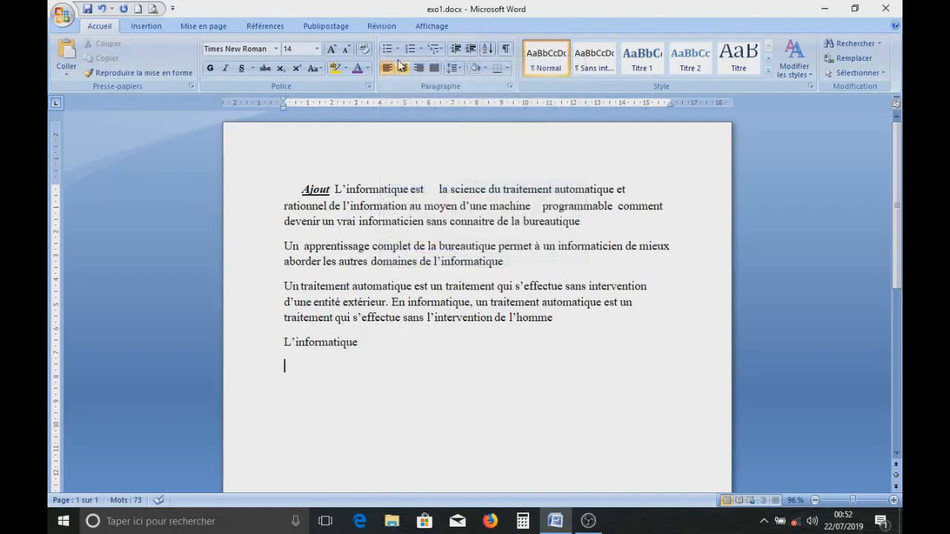
left_click(398, 49)
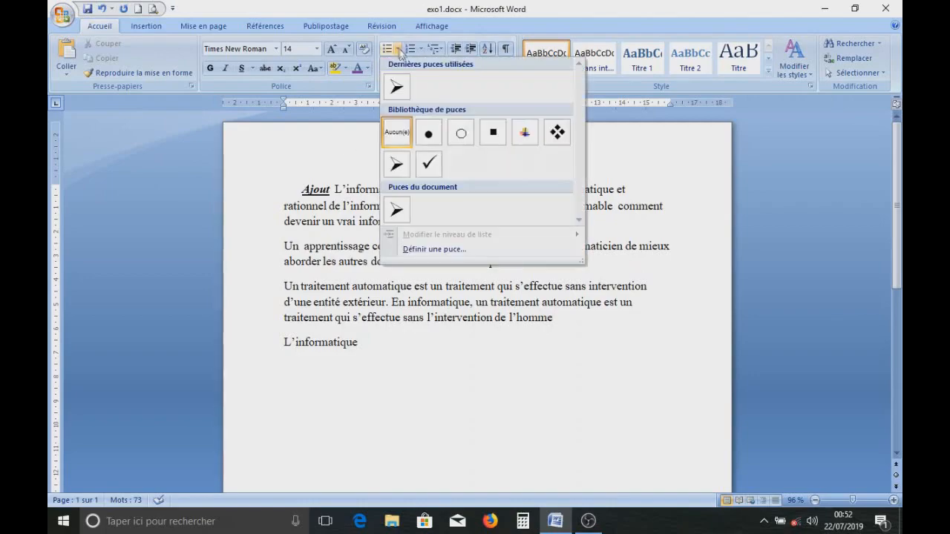
left_click(430, 249)
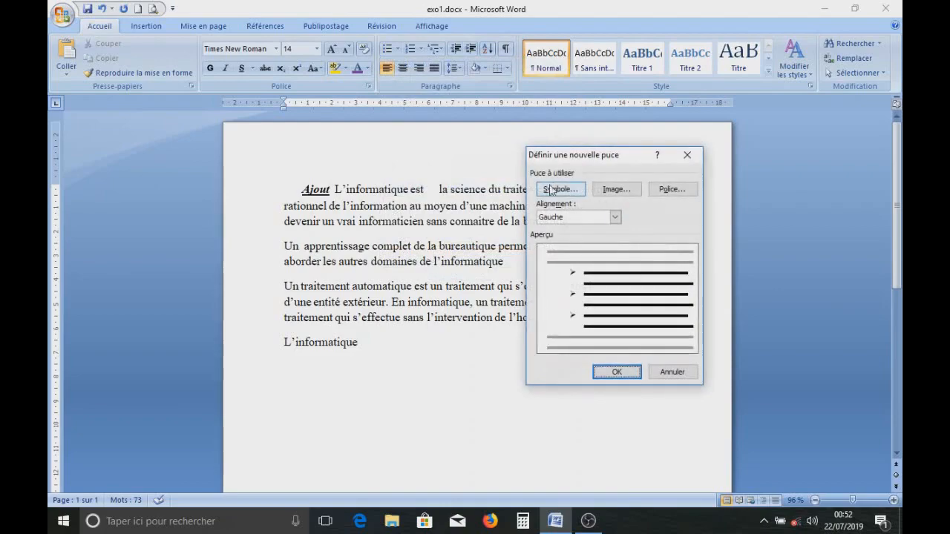
left_click_drag(599, 163, 380, 169)
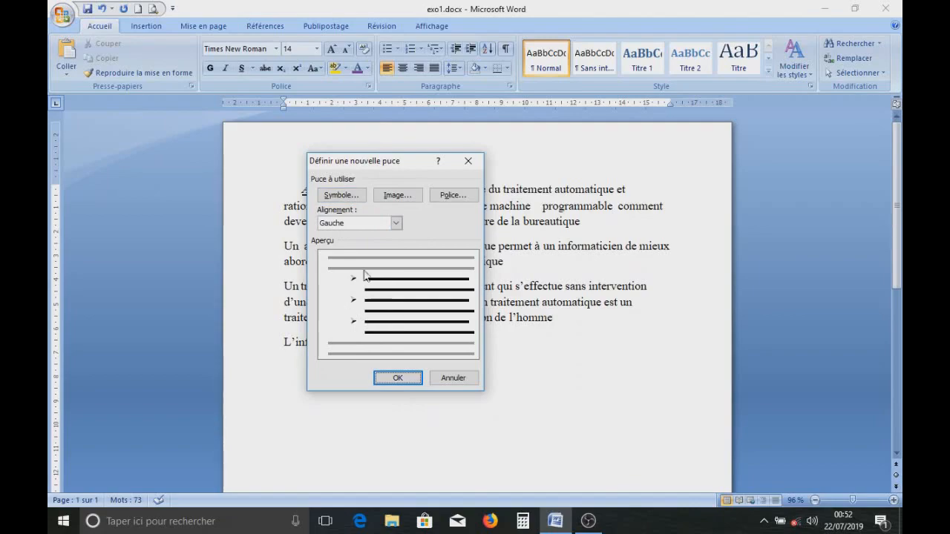
left_click(341, 196)
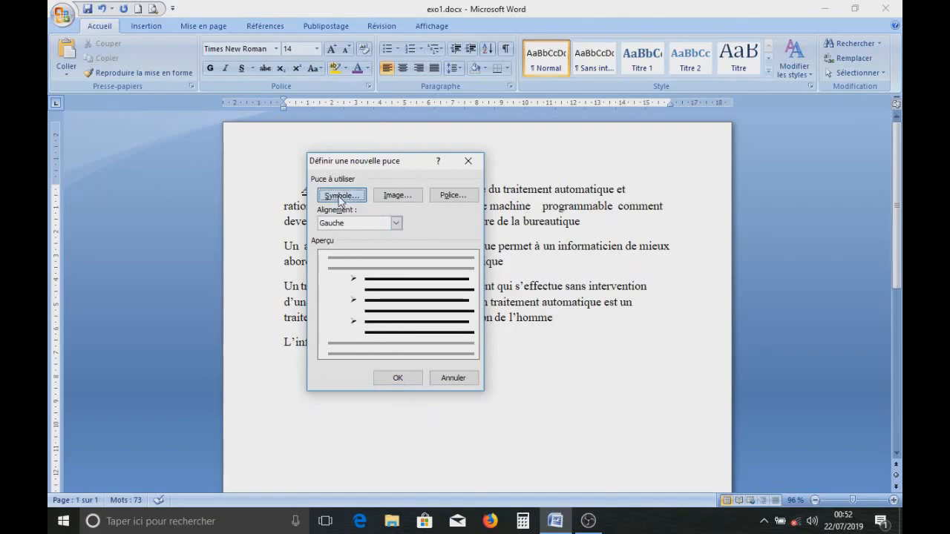
left_click_drag(477, 153, 371, 148)
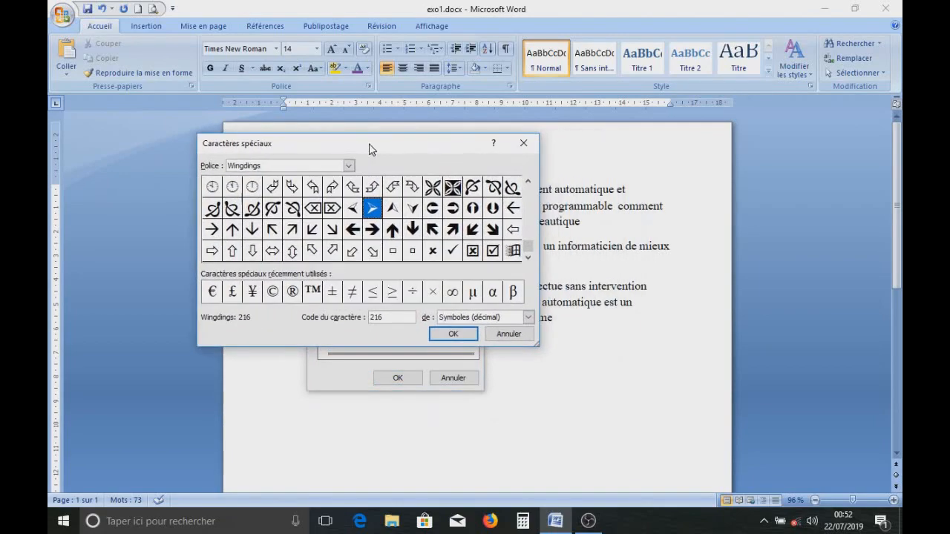
left_click(373, 230)
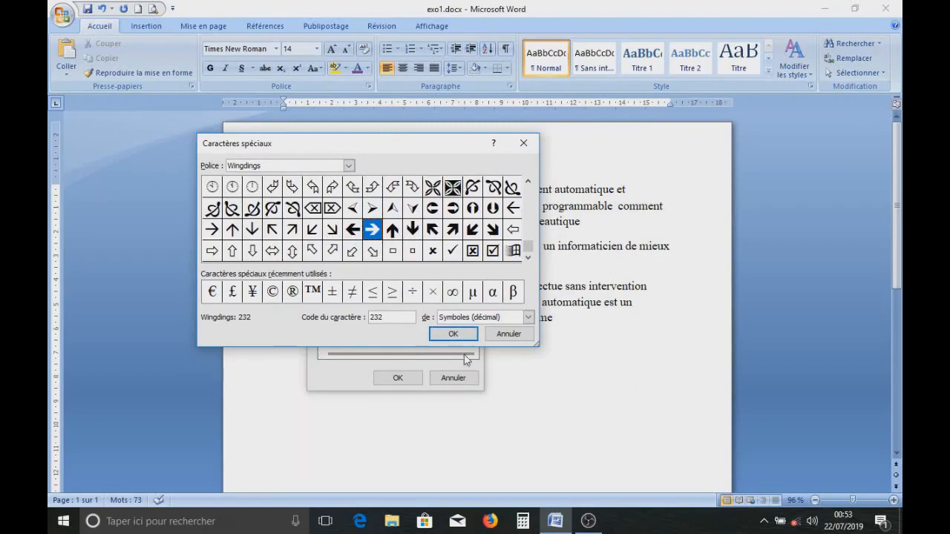
left_click(454, 335)
left_click(391, 378)
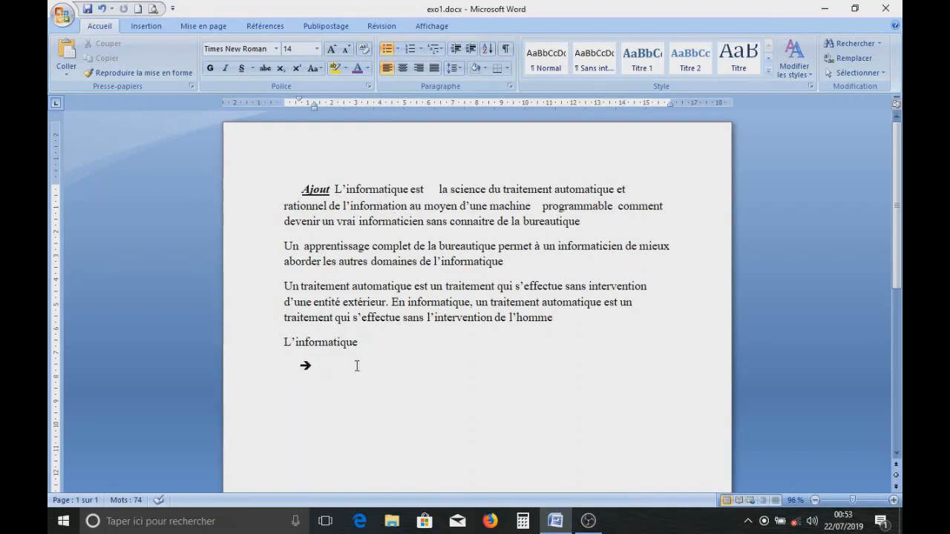
- Enter the bulleted items Infographie, Maintenance and bureautique below "L'informatique", correcting the spelling of the first one
type("infigr")
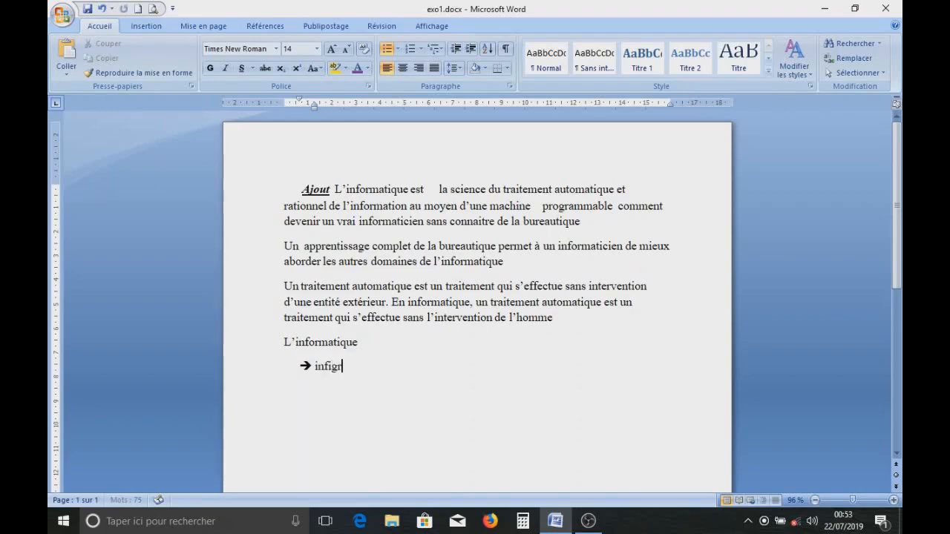
type("aphie")
key("Return")
type("main")
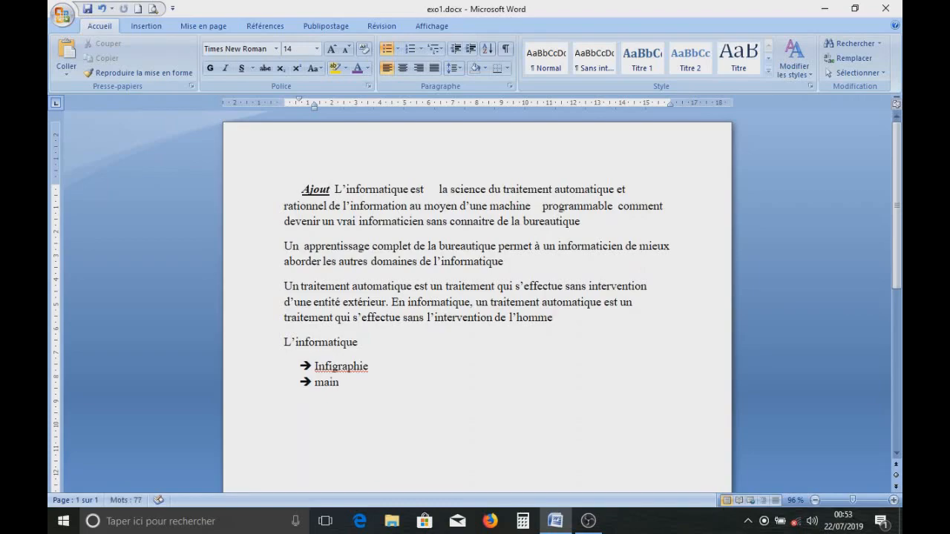
type("tenance")
key("Return")
type("burea")
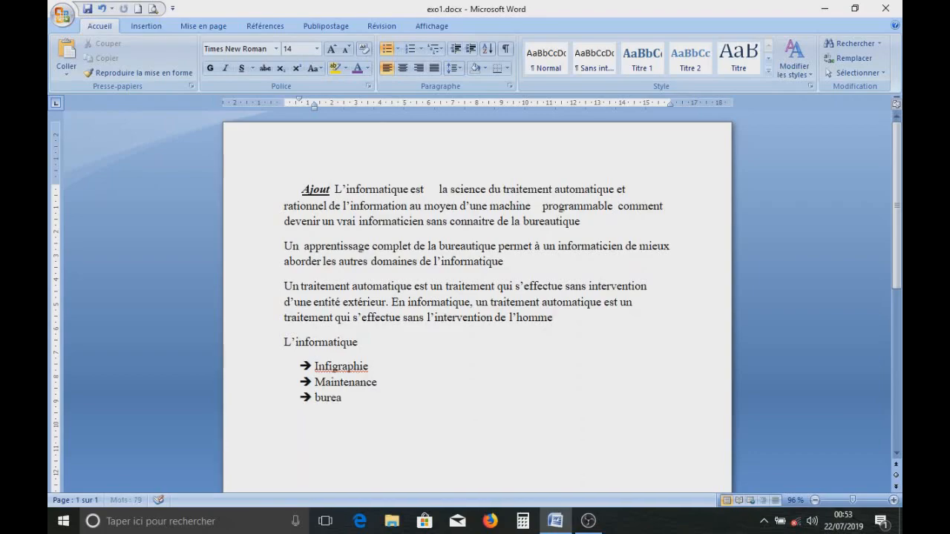
type("utique")
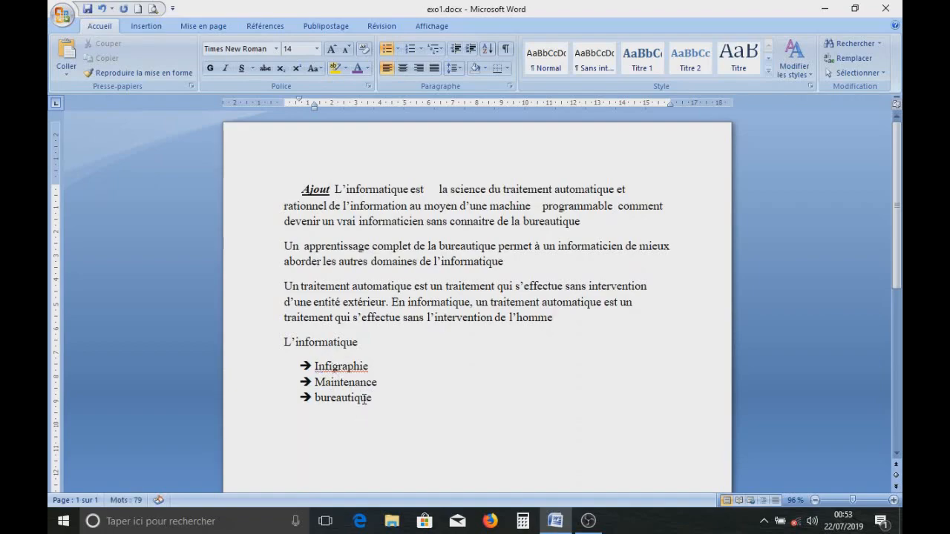
key("BackSpace")
type("o")
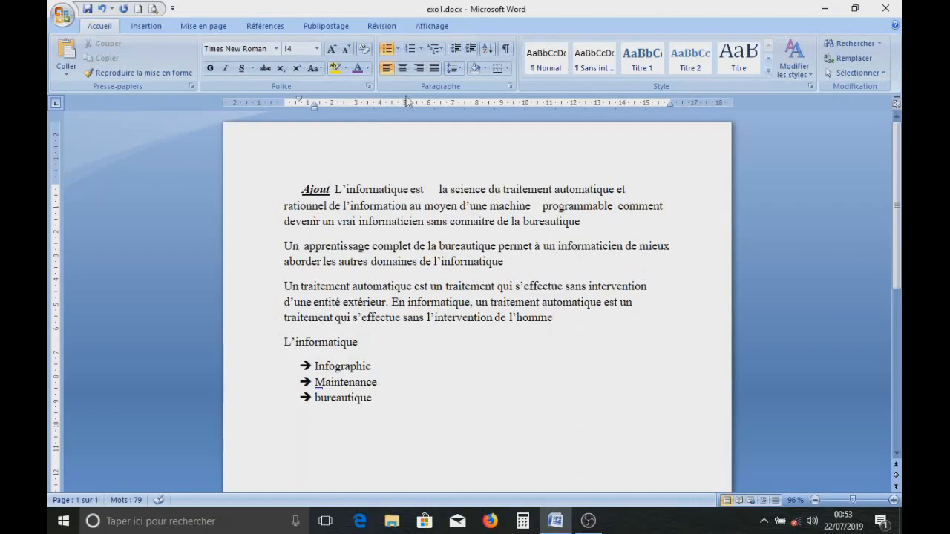
- Define a left-aligned 1, 2, 3 numbering format written as "1)" and apply it to the three arrow-bulleted items
left_click(419, 49)
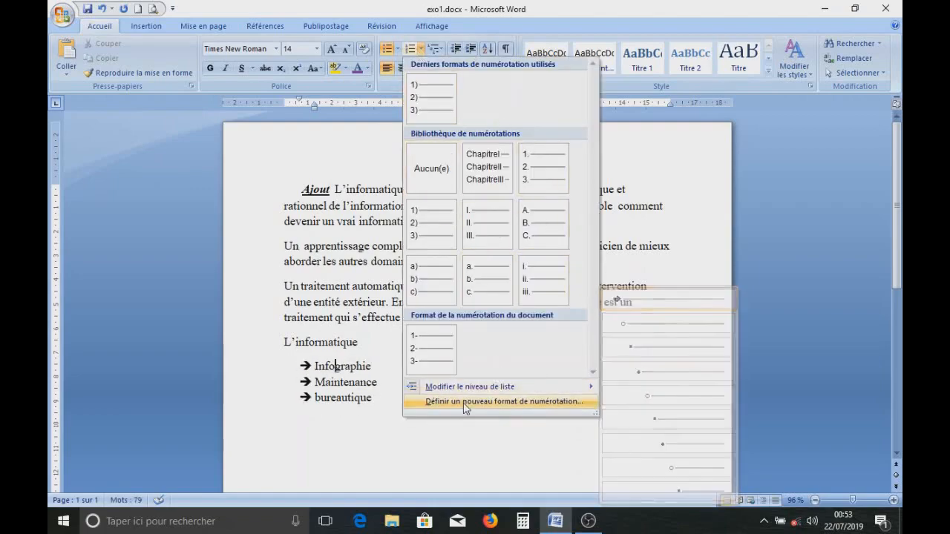
left_click(520, 454)
left_click(420, 49)
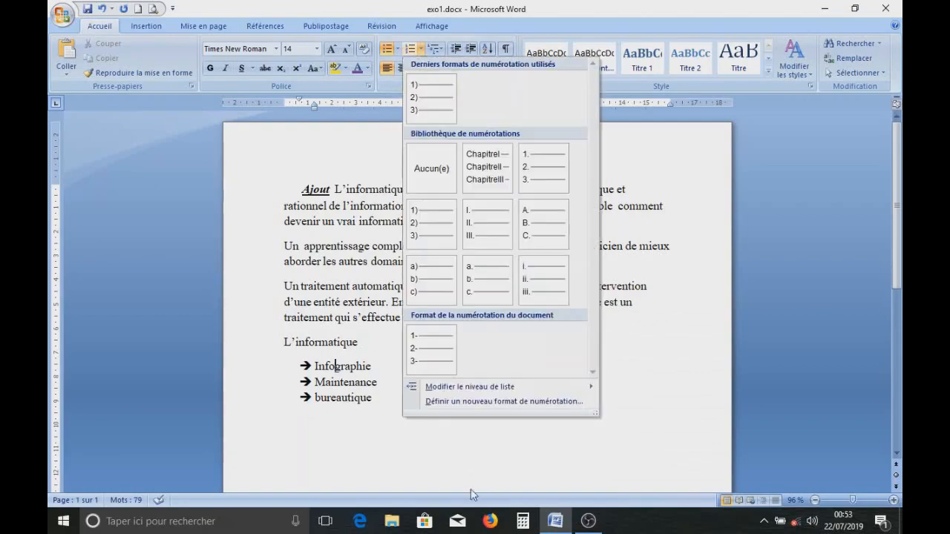
left_click(455, 402)
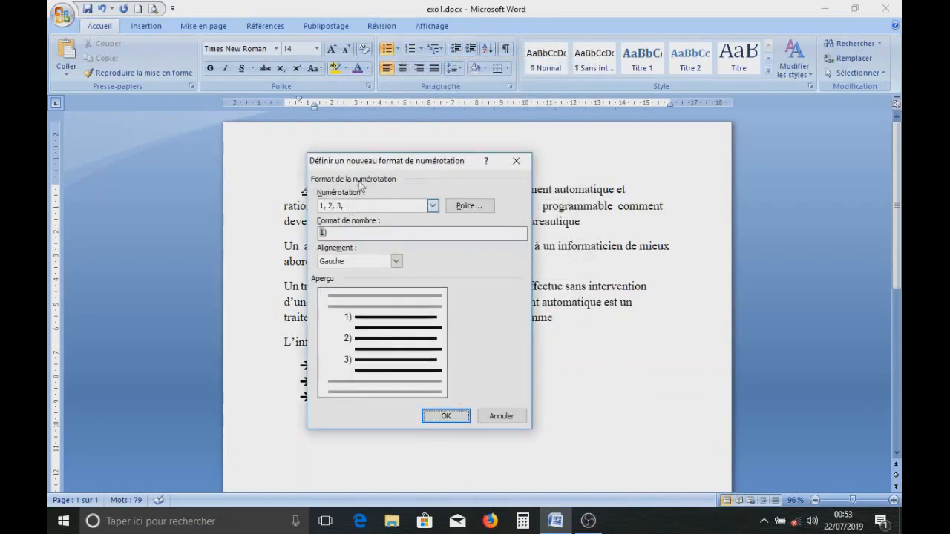
left_click_drag(323, 168, 386, 134)
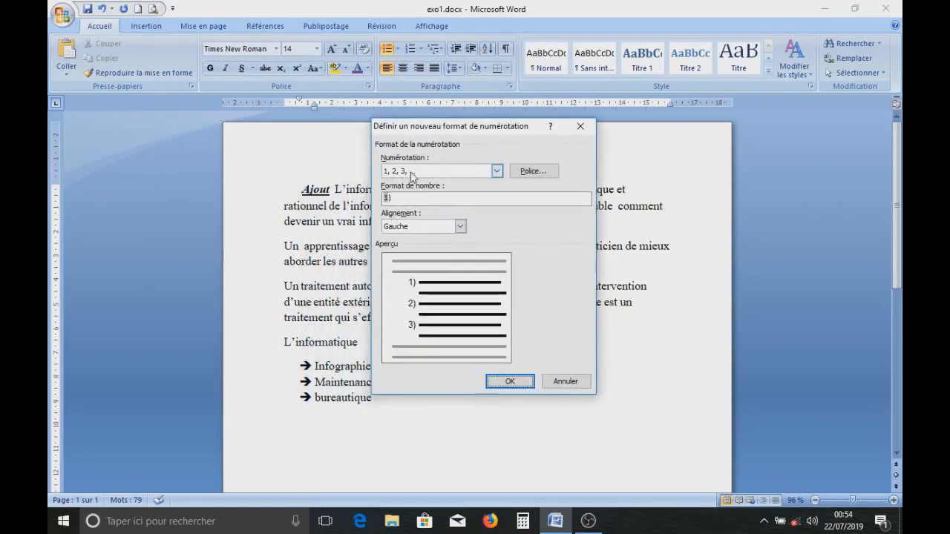
left_click(497, 171)
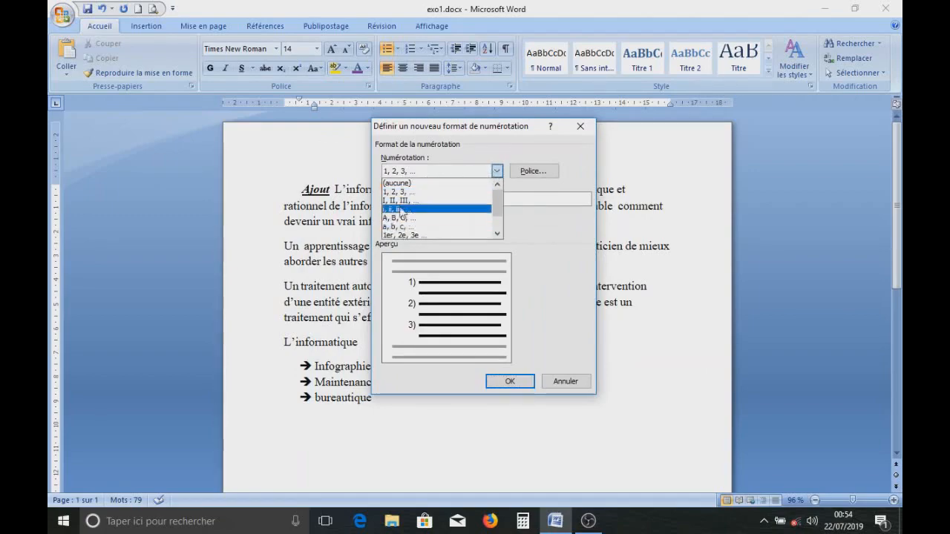
left_click(533, 238)
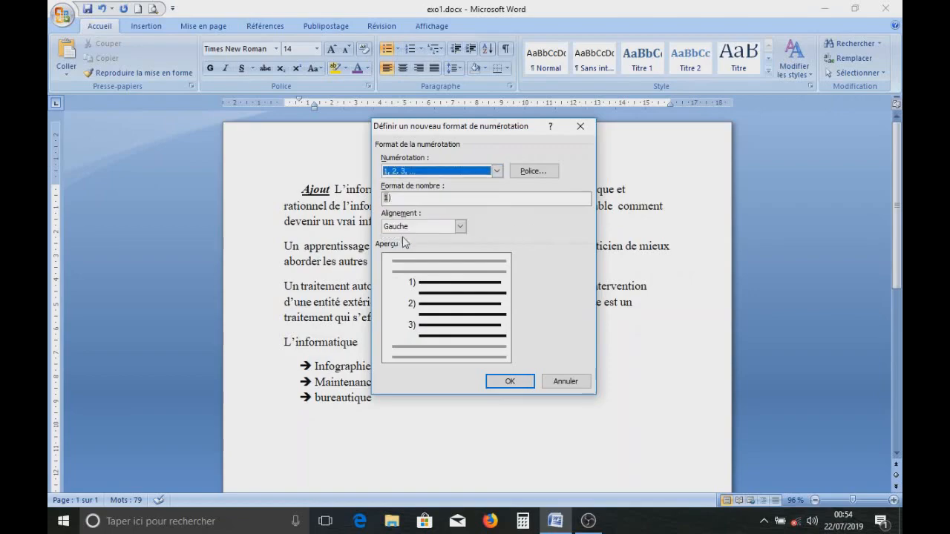
left_click(405, 199)
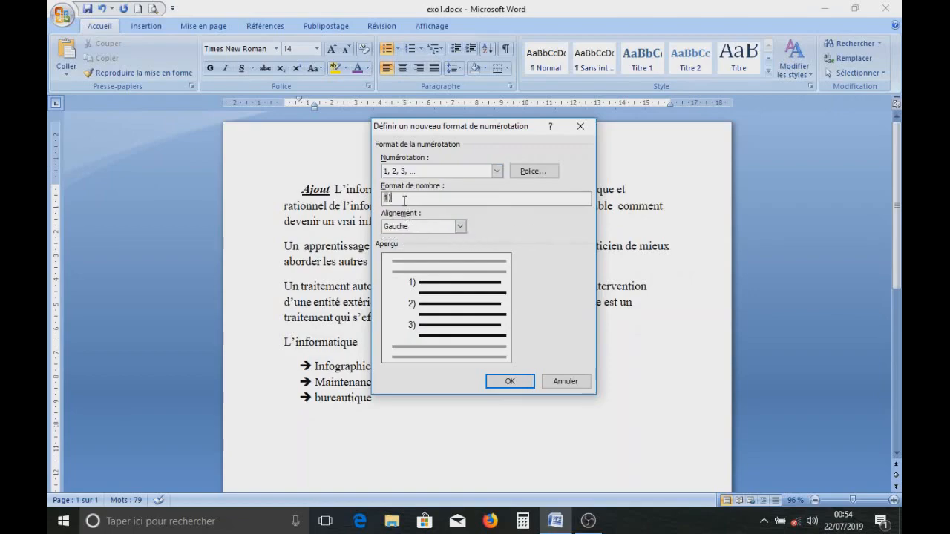
left_click(509, 382)
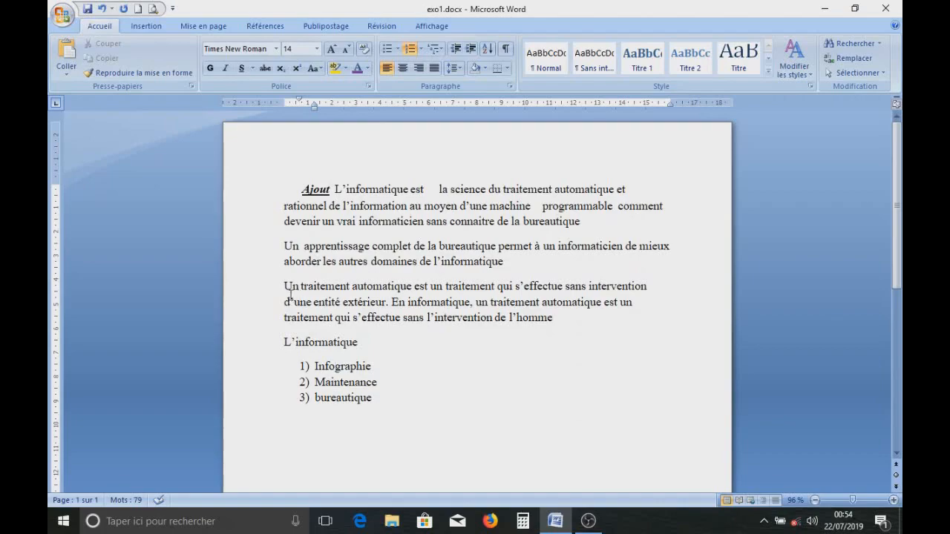
- Examine the numbering library for the third paragraph and for the "L'informatique" list, previewing the uppercase Roman numeral format
left_click_drag(285, 286, 558, 320)
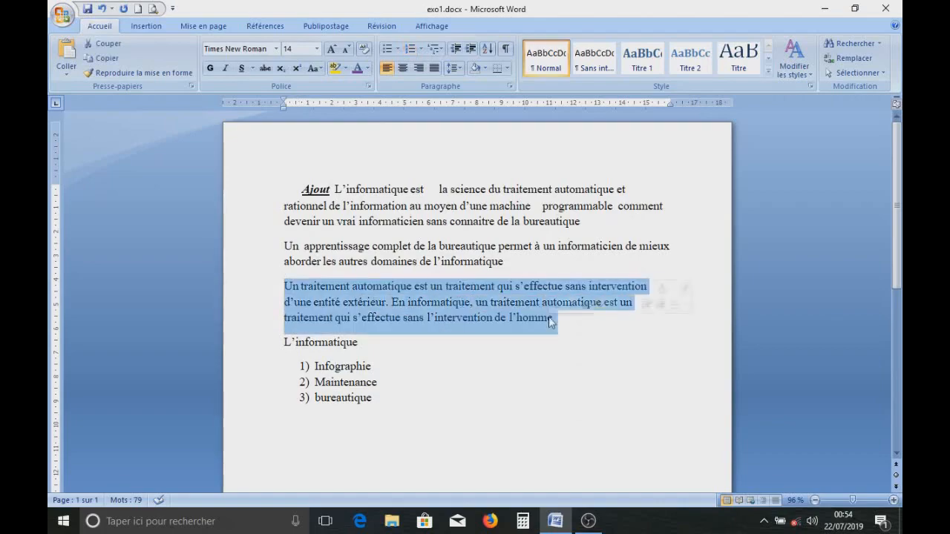
left_click(421, 48)
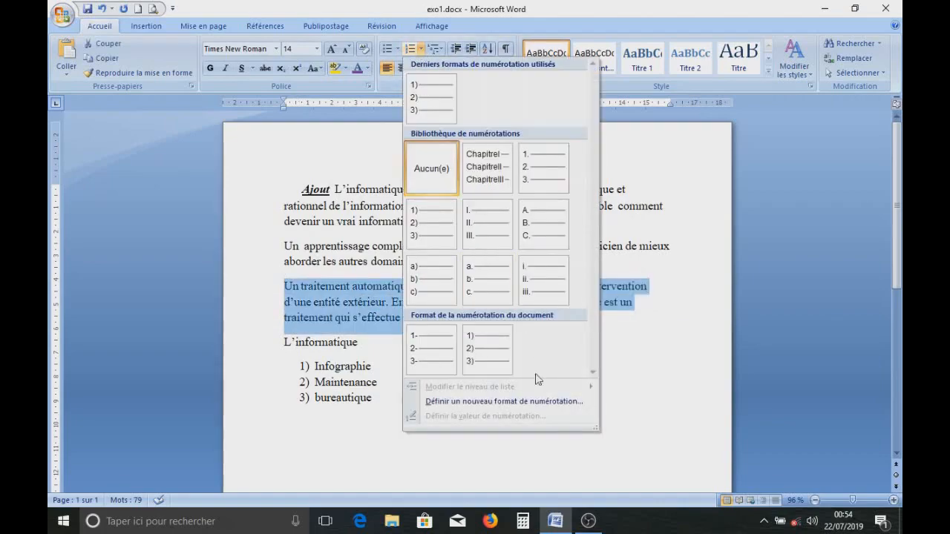
left_click(371, 421)
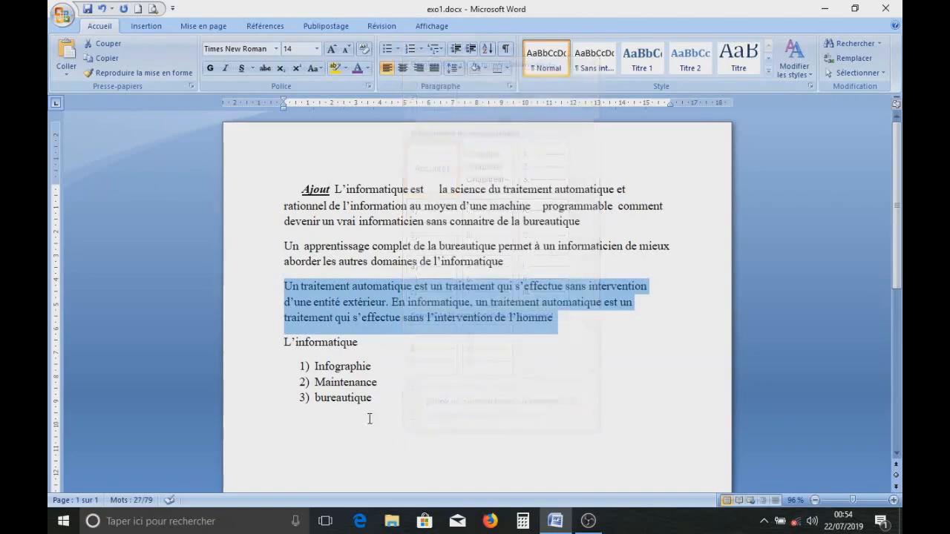
left_click(319, 301)
left_click_drag(300, 360, 362, 414)
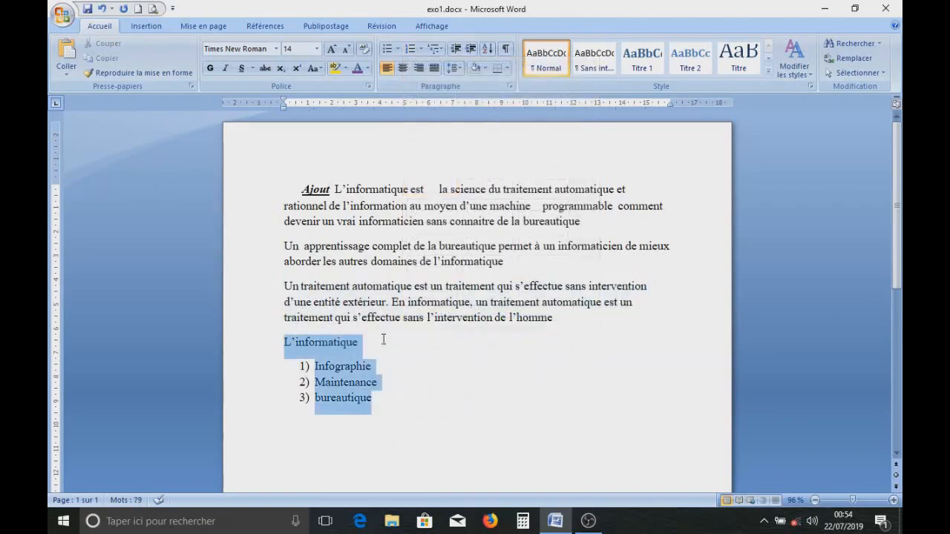
left_click(422, 52)
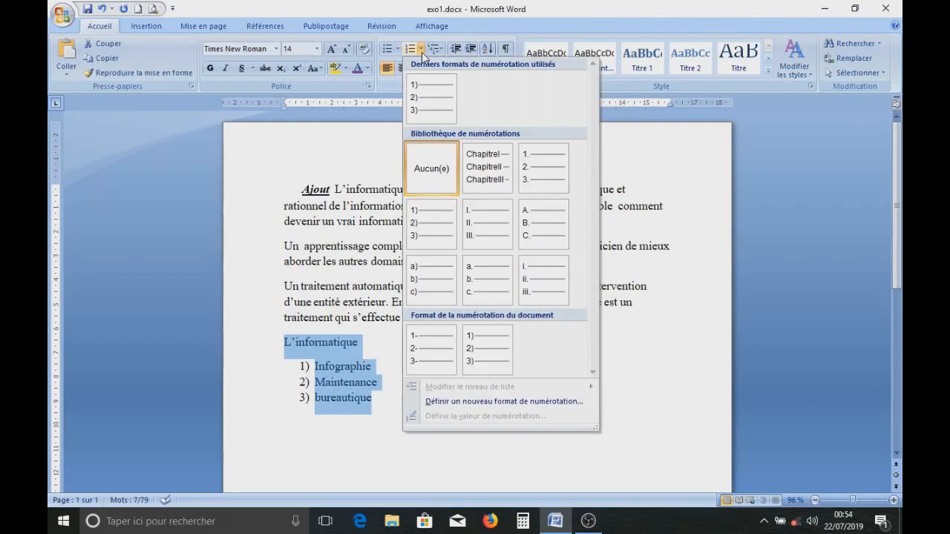
left_click(304, 248)
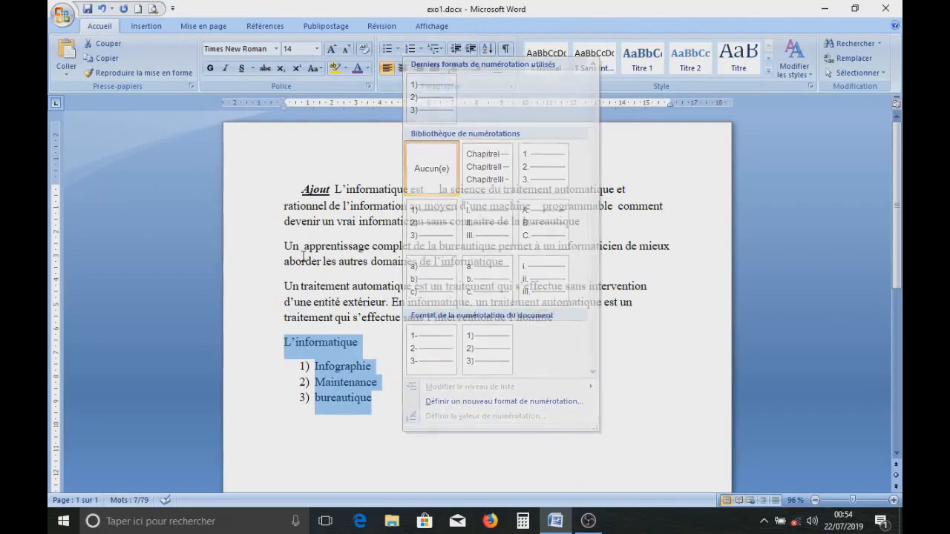
left_click(421, 51)
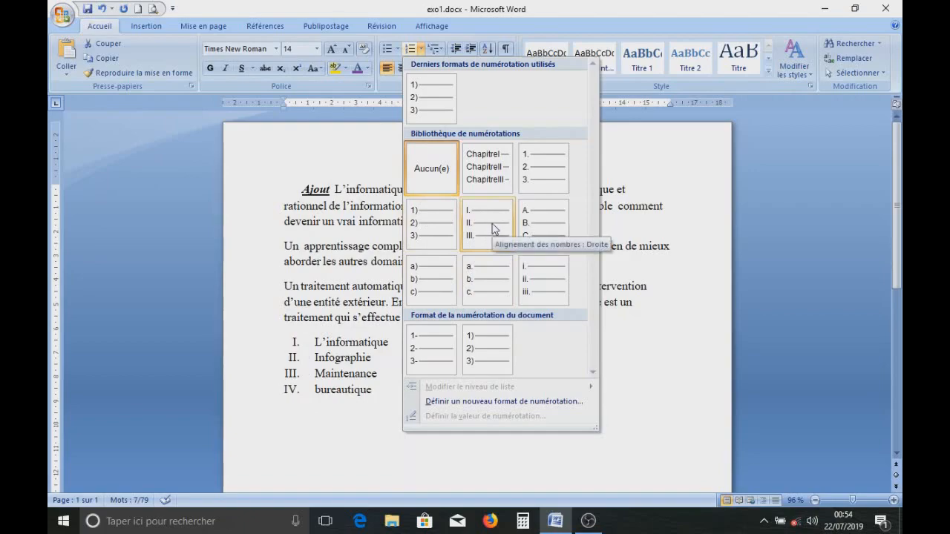
left_click(610, 324)
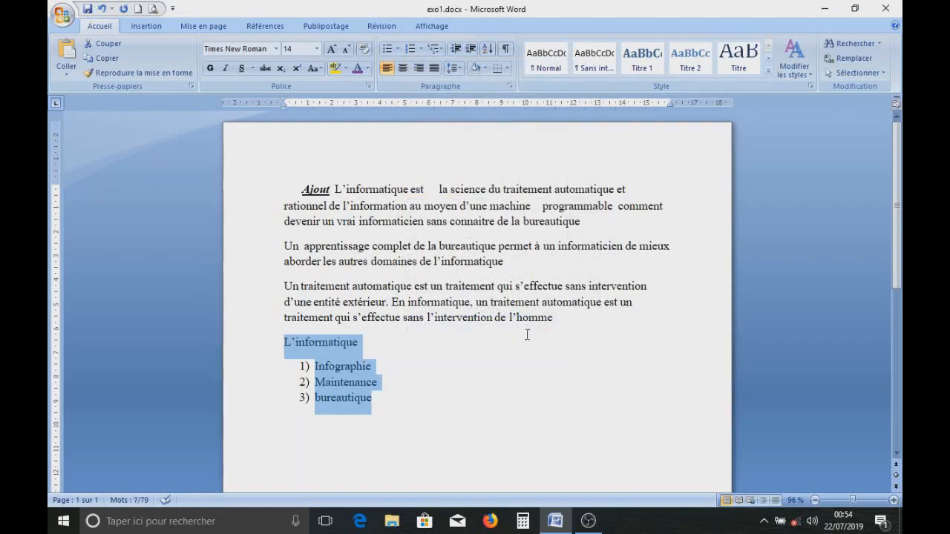
left_click(413, 368)
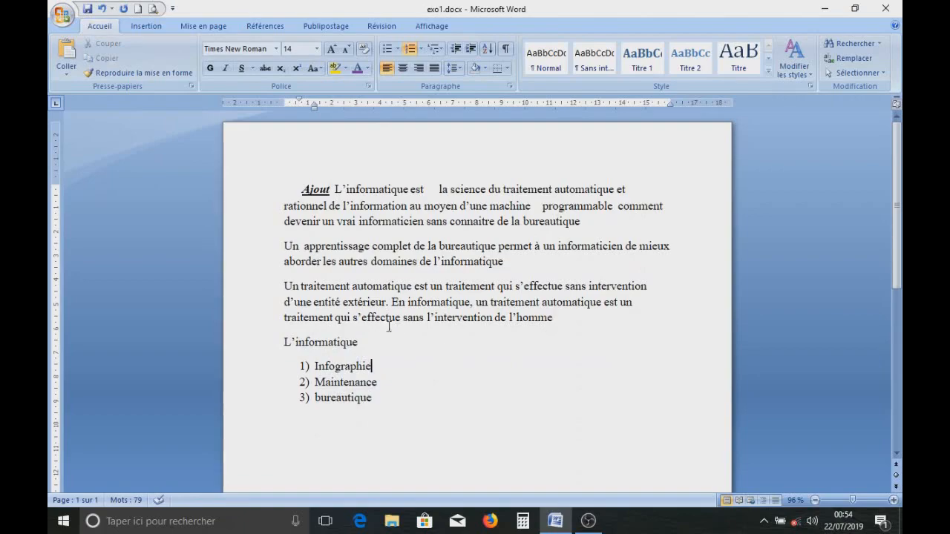
scroll(384, 320, "down", 1)
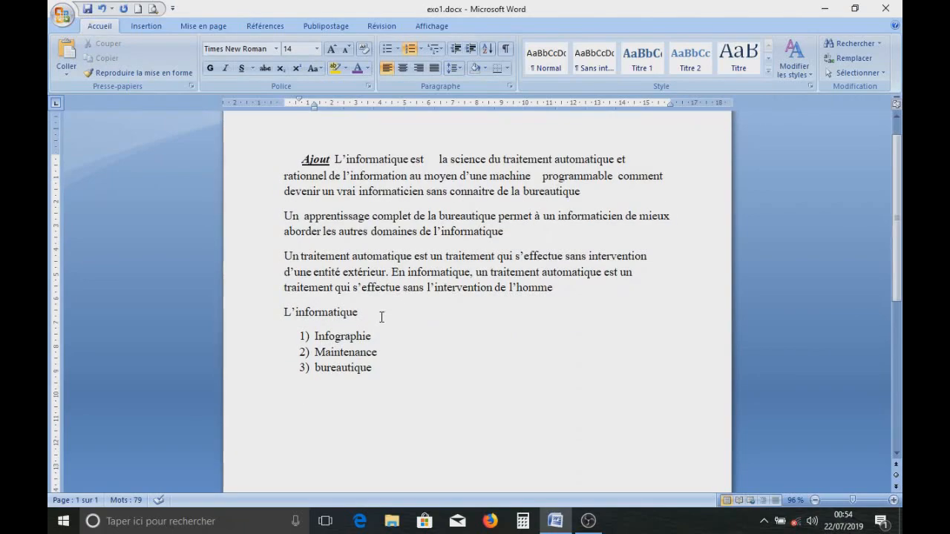
triple_click(282, 216)
left_click(425, 375)
scroll(412, 334, "up", 1)
scroll(412, 334, "down", 2)
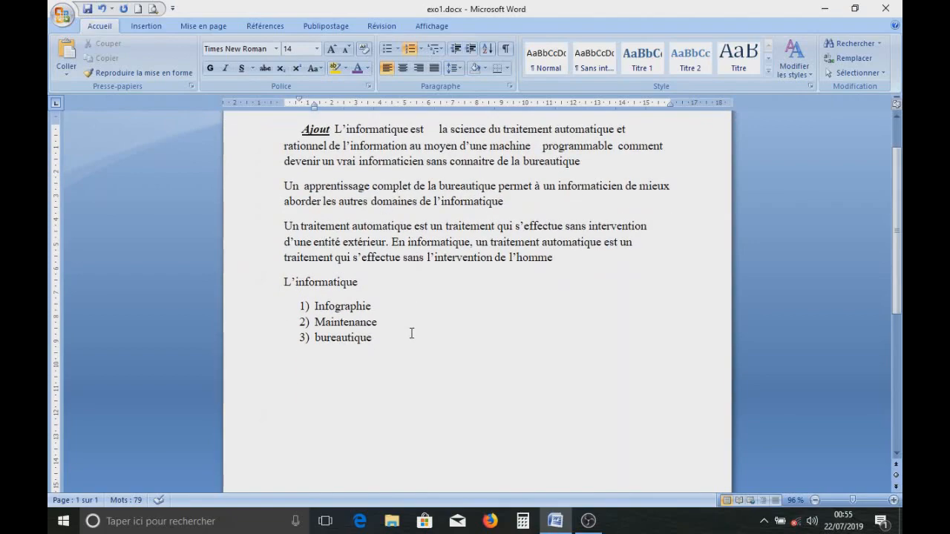
scroll(364, 225, "up", 2)
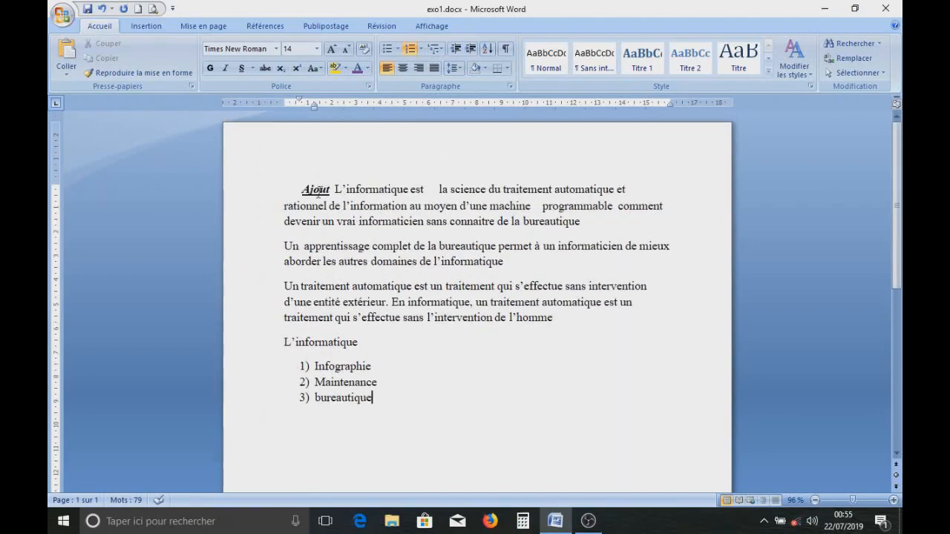
- Set the font colour of "Ajout L'informatique est" in the first paragraph to the standard dark red
left_click_drag(299, 189, 424, 190)
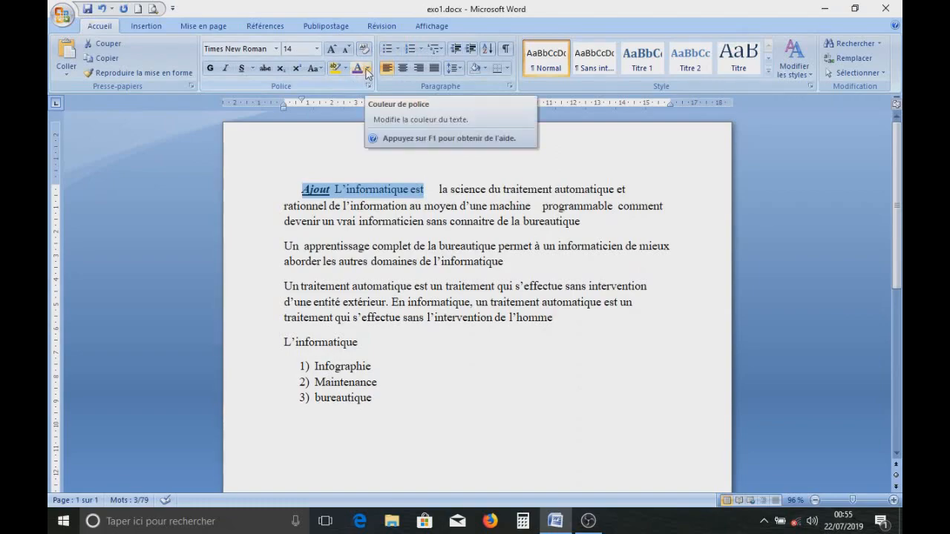
left_click(368, 68)
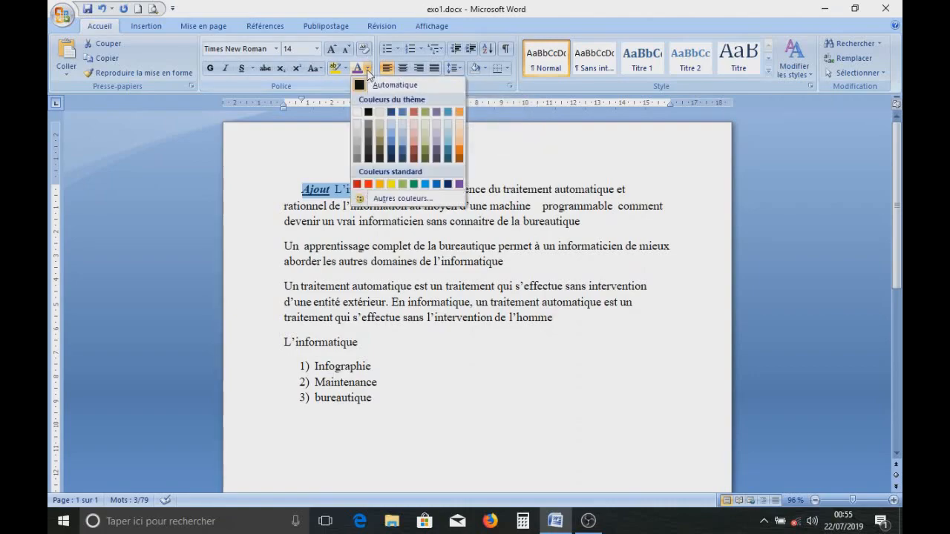
left_click(357, 185)
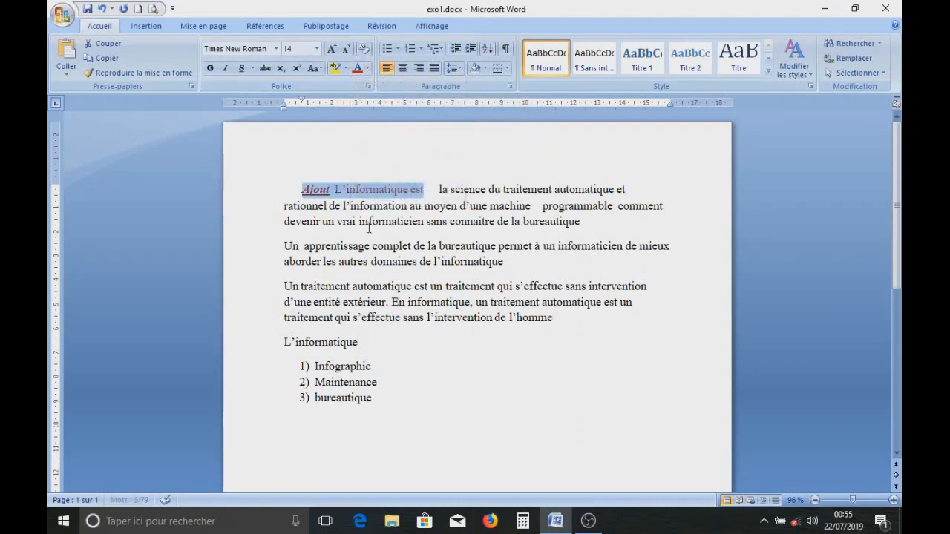
left_click(424, 207)
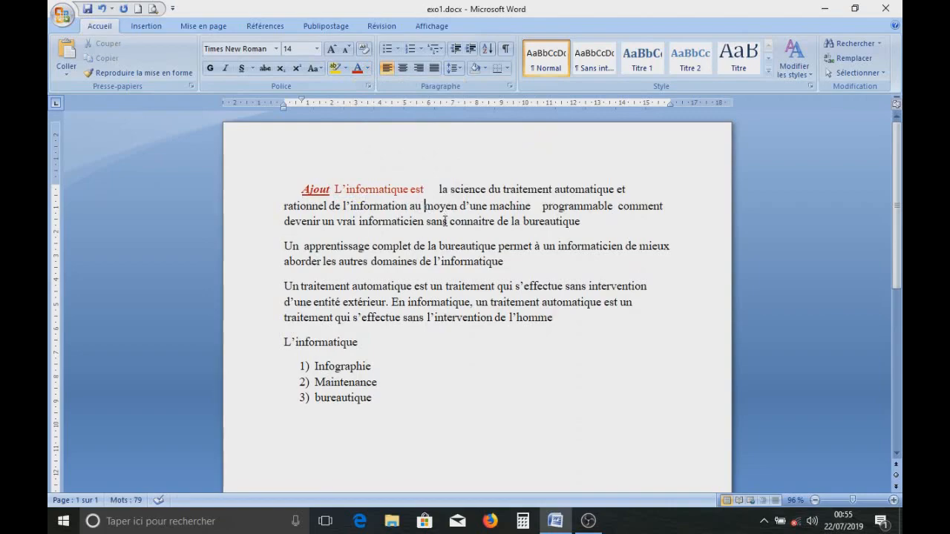
left_click_drag(290, 190, 443, 190)
left_click(446, 189)
left_click_drag(299, 184, 559, 325)
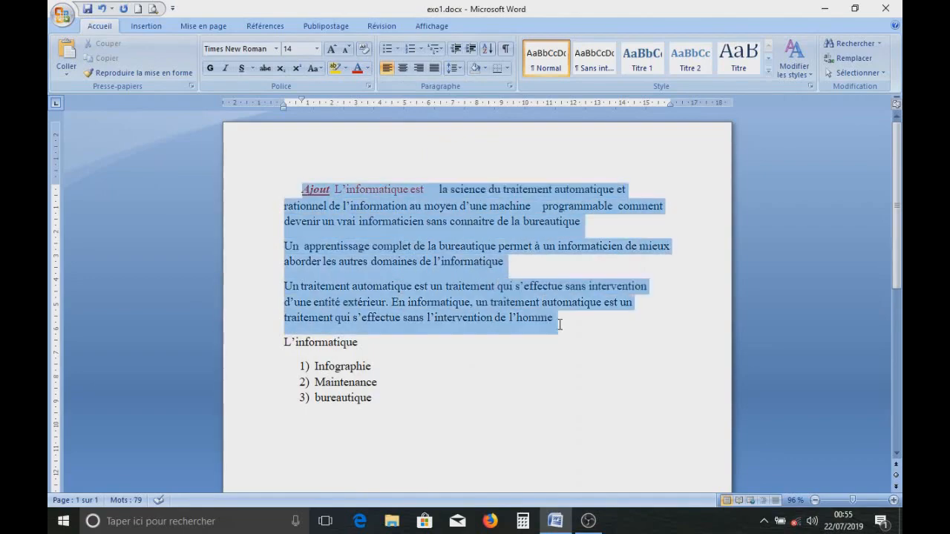
left_click(401, 246)
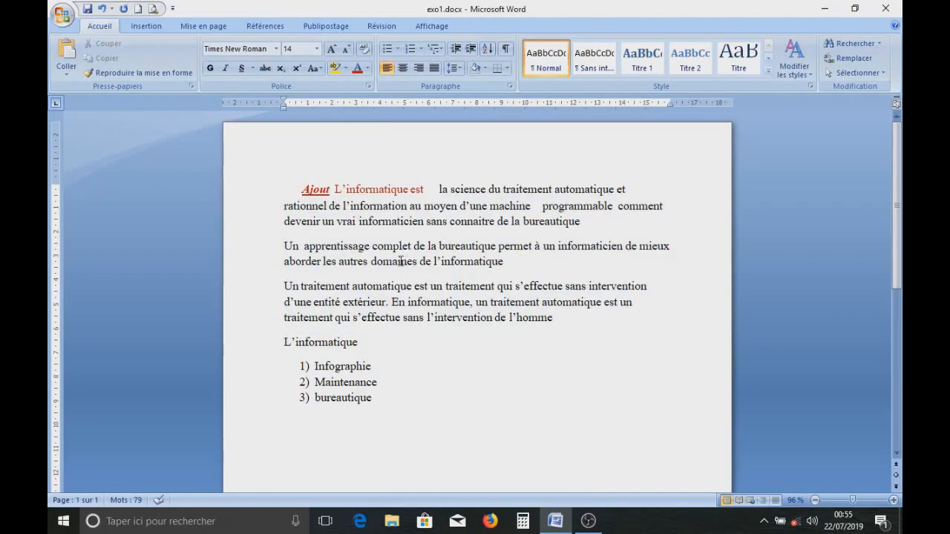
- Shade the first three paragraphs with a light orange theme colour
left_click_drag(293, 184, 558, 320)
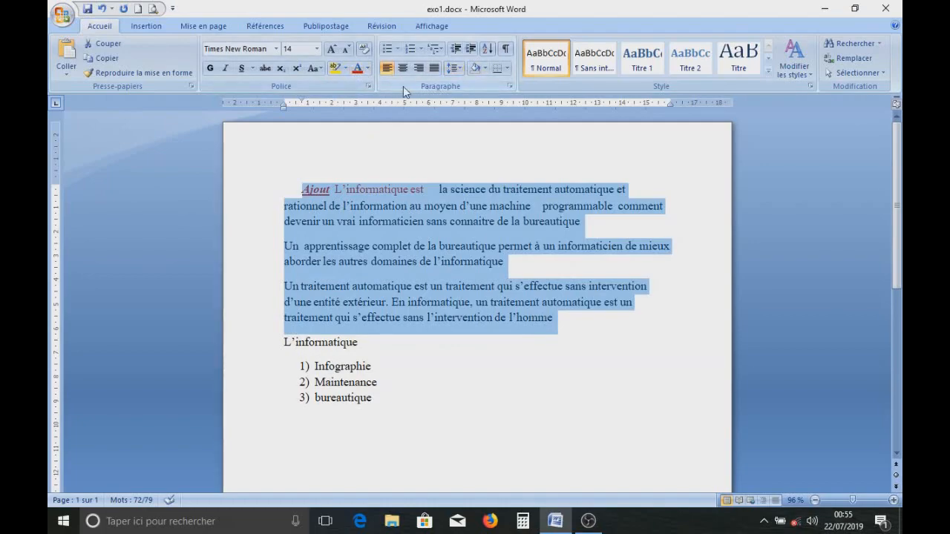
left_click(486, 68)
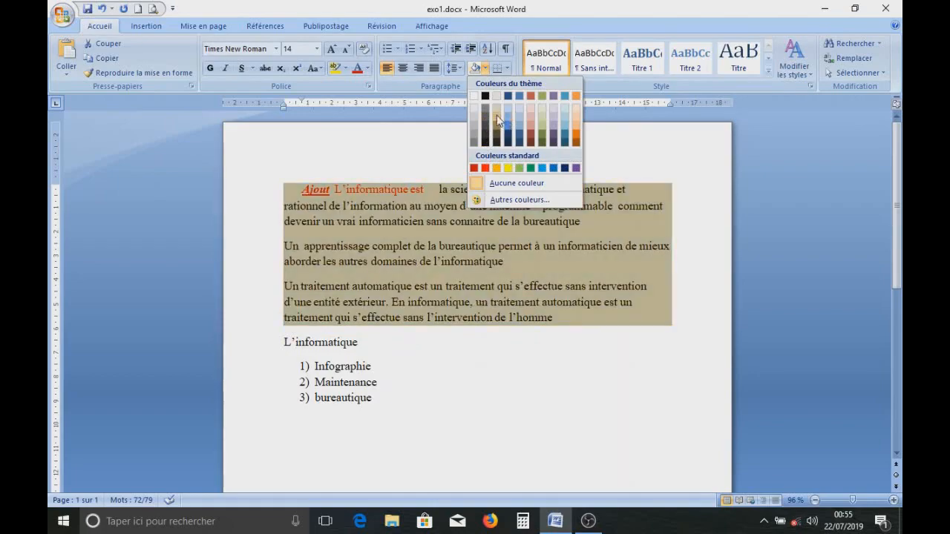
left_click(575, 117)
left_click(423, 348)
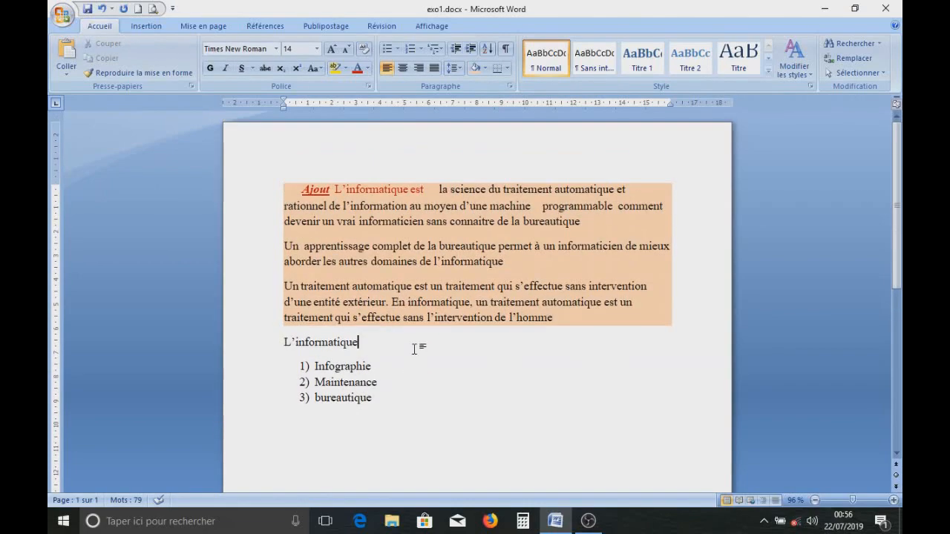
- Try applying all borders (Toutes les bordures) to the three shaded paragraphs and undo the bordering
left_click(333, 205)
left_click_drag(291, 189, 555, 321)
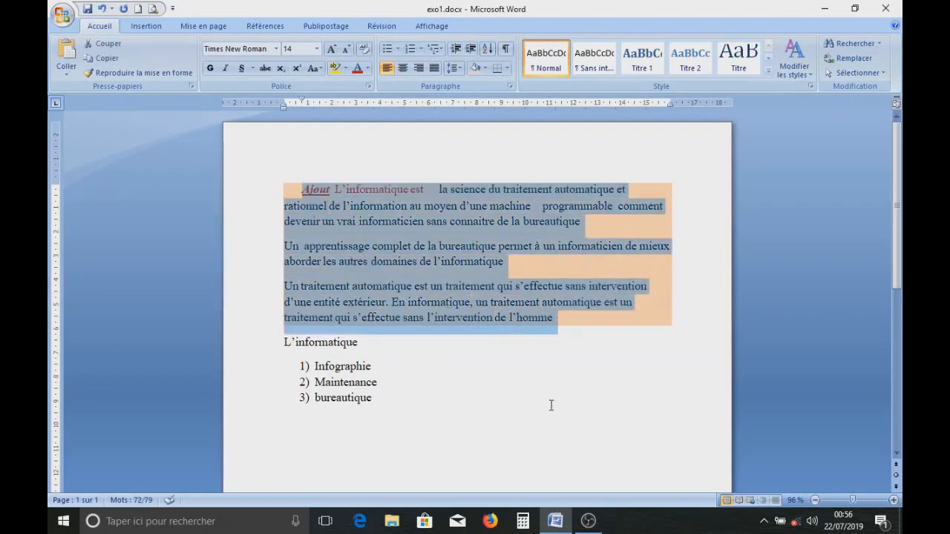
left_click(508, 70)
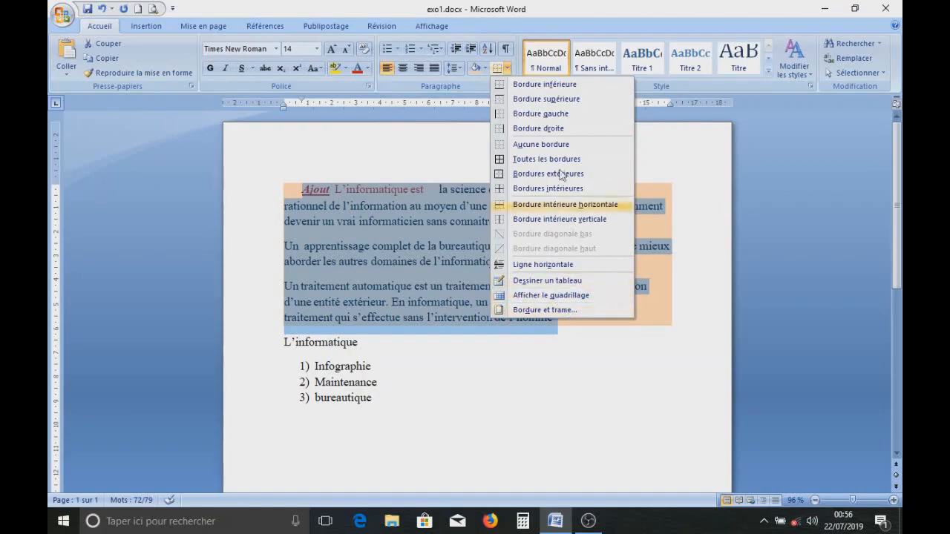
left_click(540, 160)
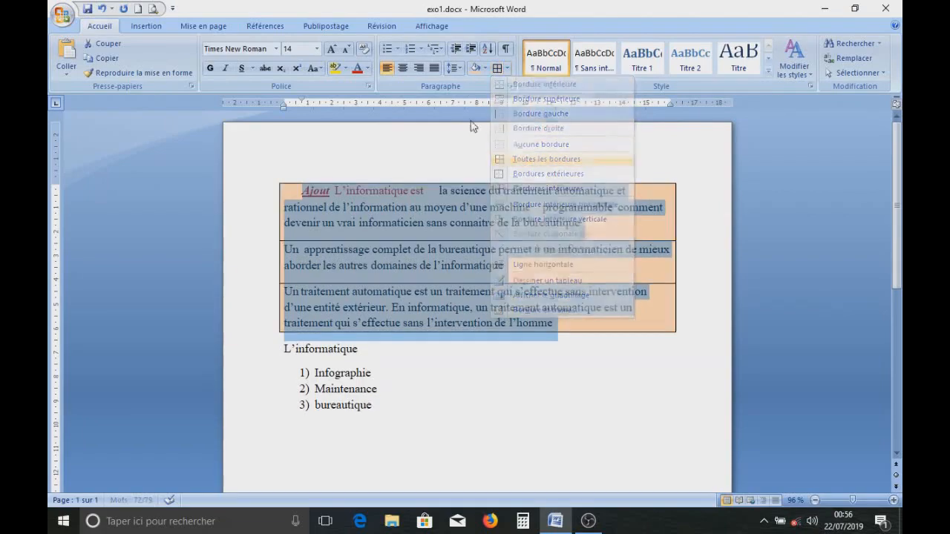
left_click(468, 356)
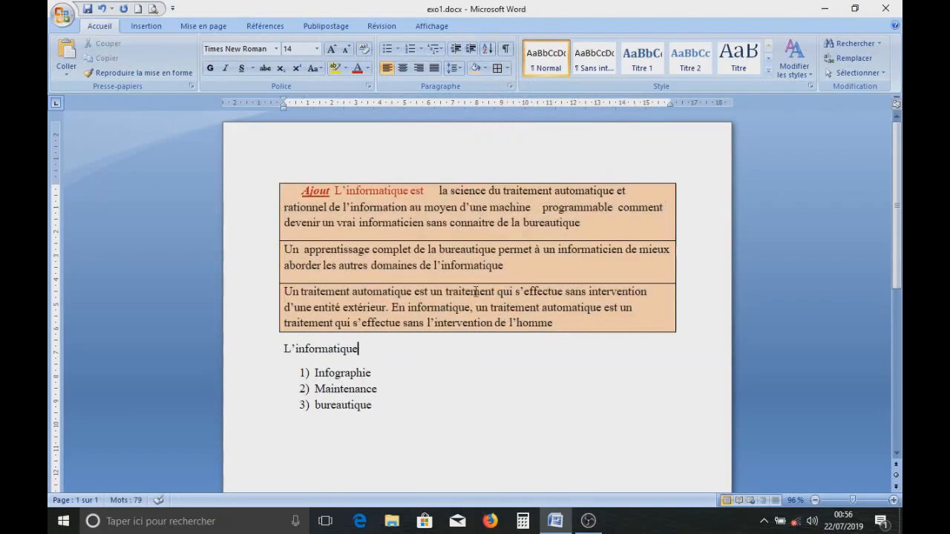
left_click(101, 9)
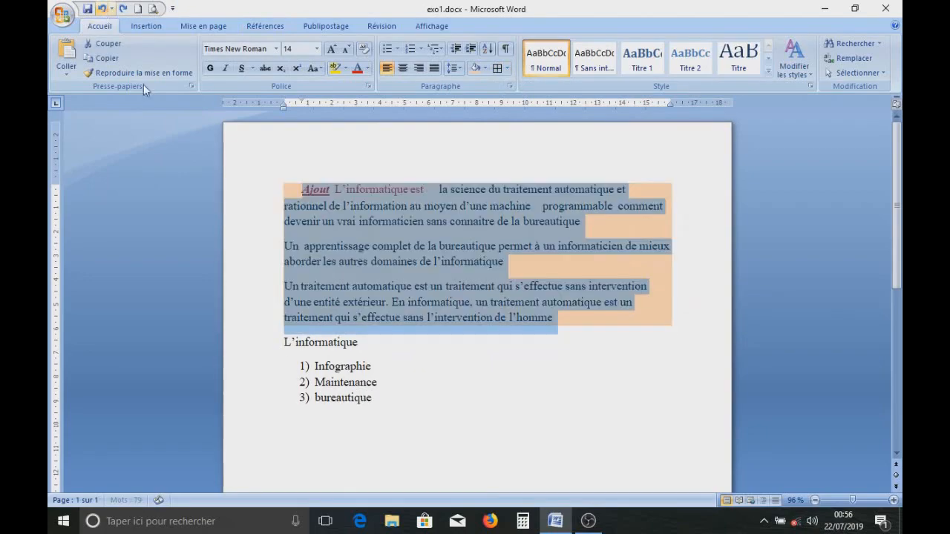
- Open the Bordure et trame settings for the three shaded paragraphs and review the Bordures, Bordure de page and Trame de fond options
left_click(507, 68)
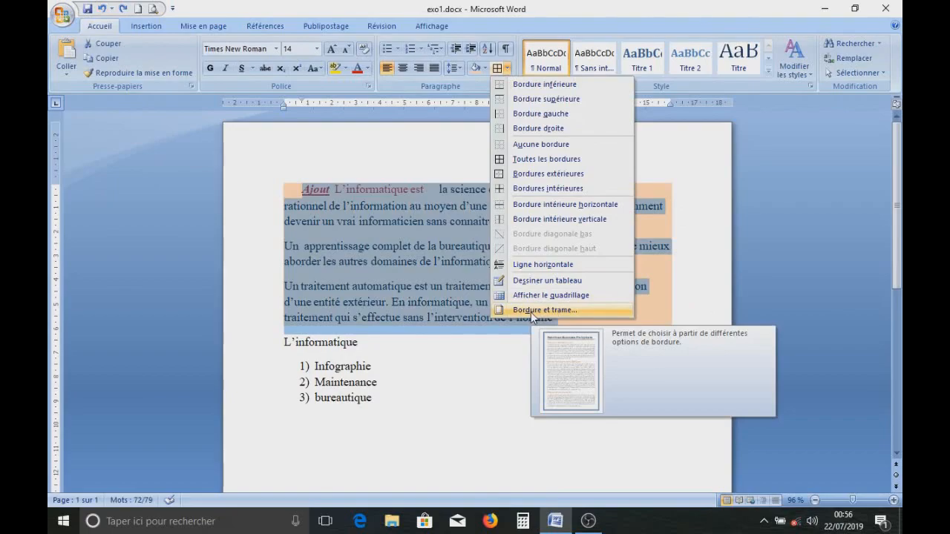
left_click(532, 310)
left_click_drag(461, 176, 387, 78)
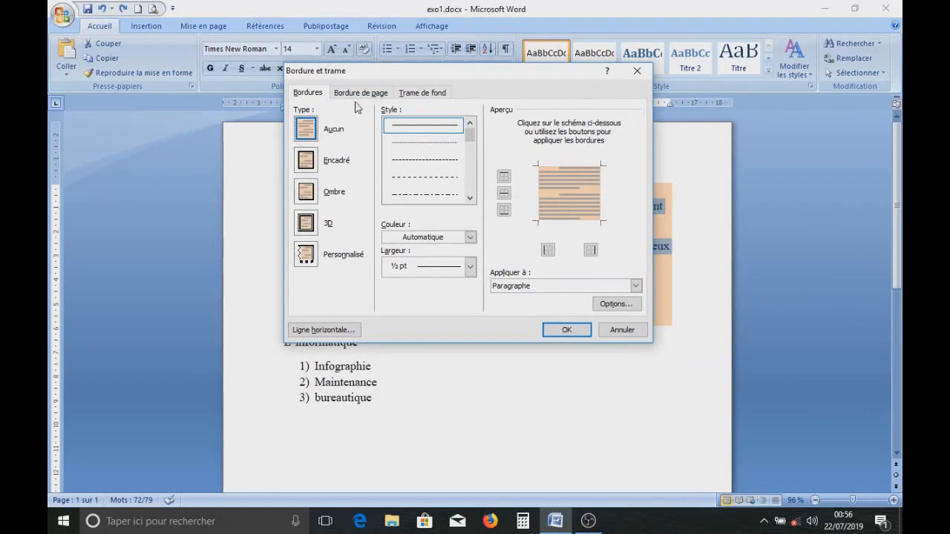
left_click(418, 94)
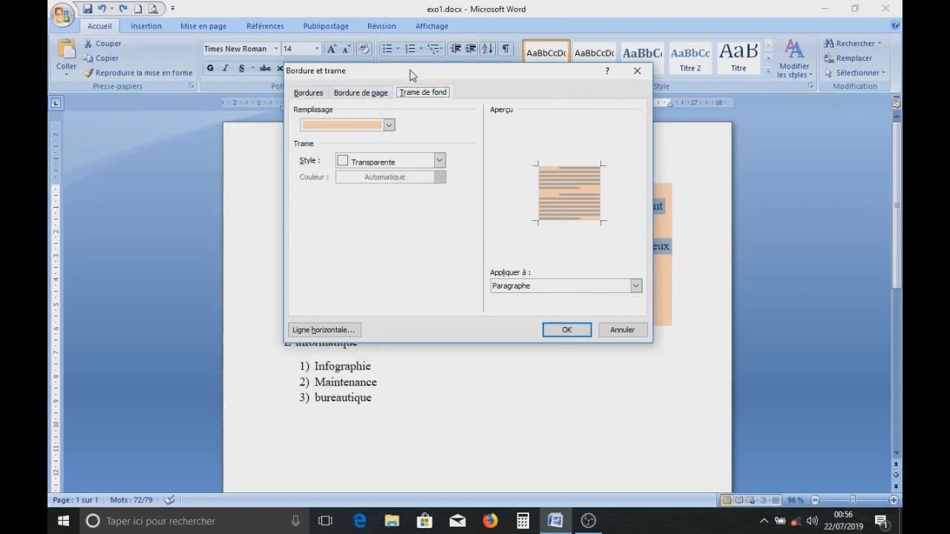
left_click_drag(411, 73, 415, 120)
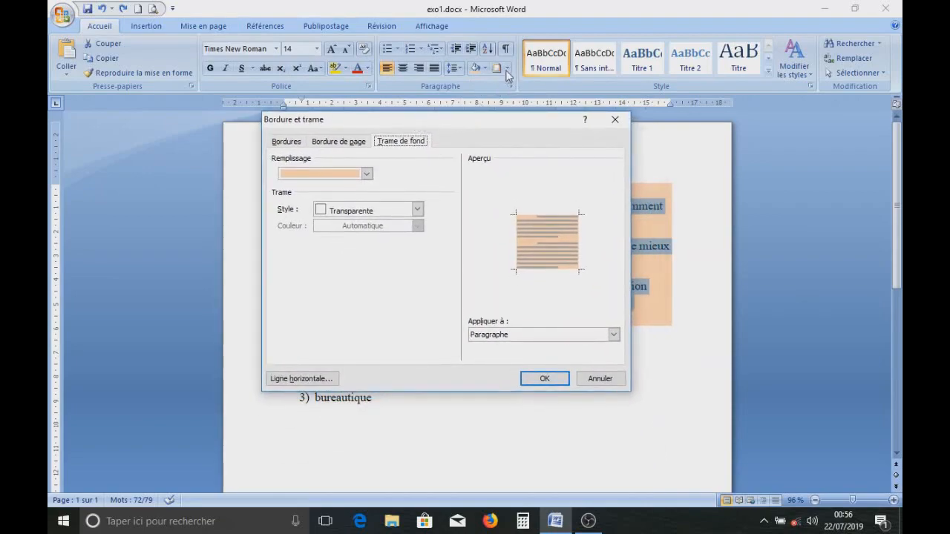
left_click_drag(427, 124, 451, 93)
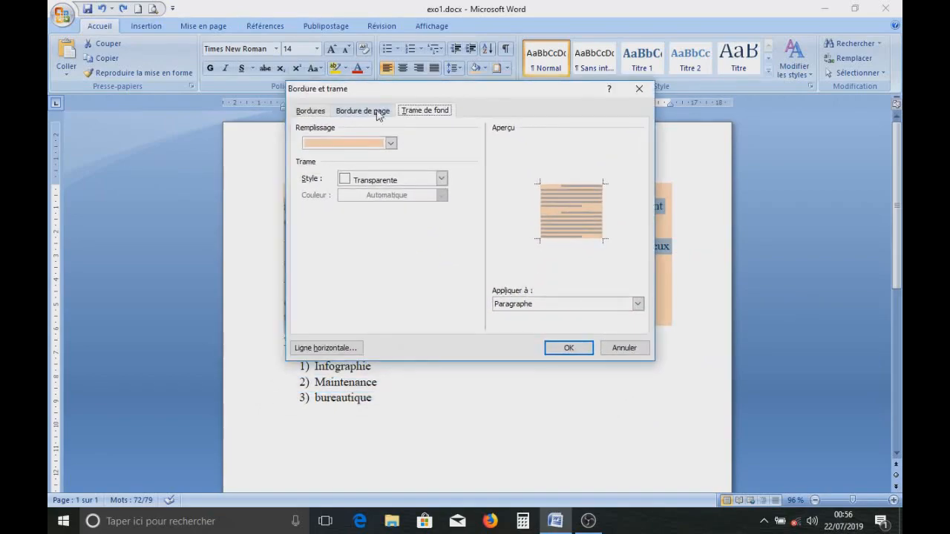
left_click(364, 111)
left_click(424, 112)
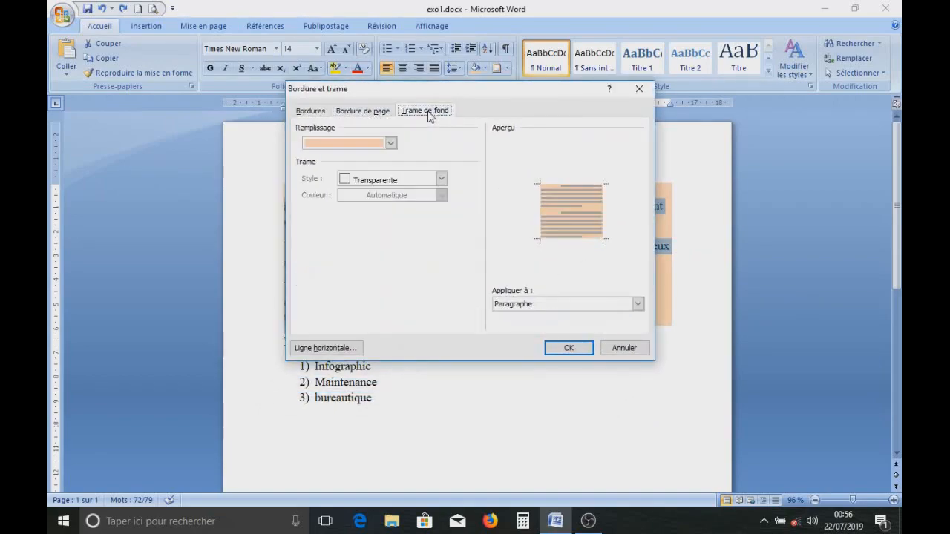
left_click(312, 112)
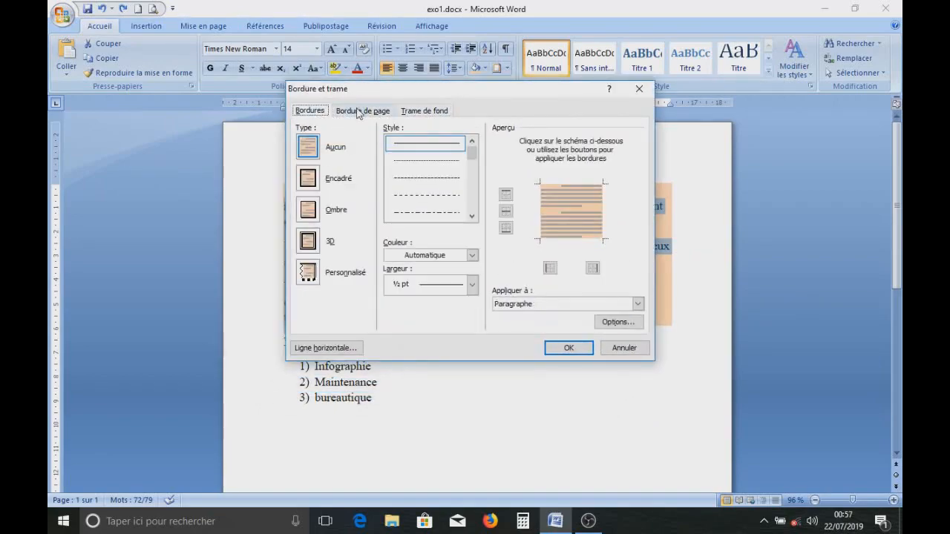
- Define a box border (Encadré) for the three paragraphs with a 3 pt thick-and-thin double line in standard dark red
left_click(308, 178)
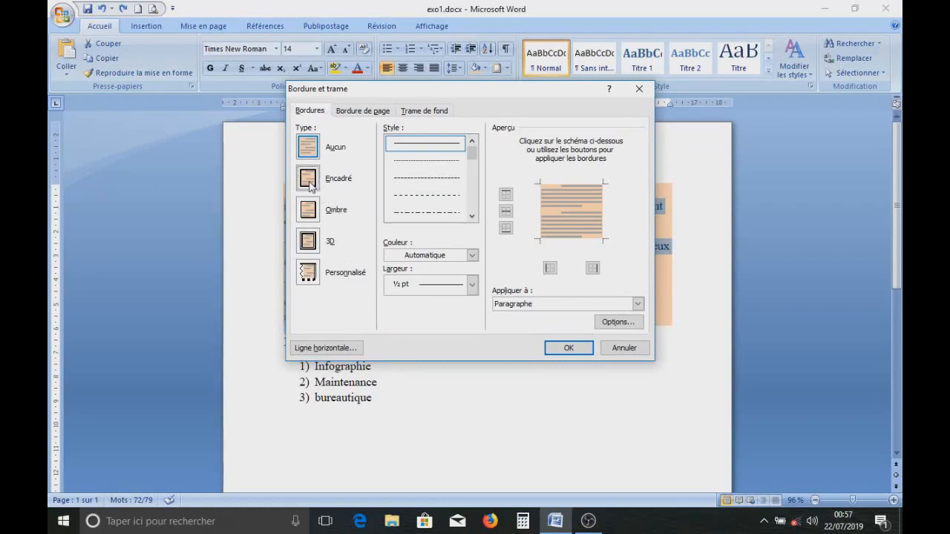
left_click_drag(425, 95, 398, 119)
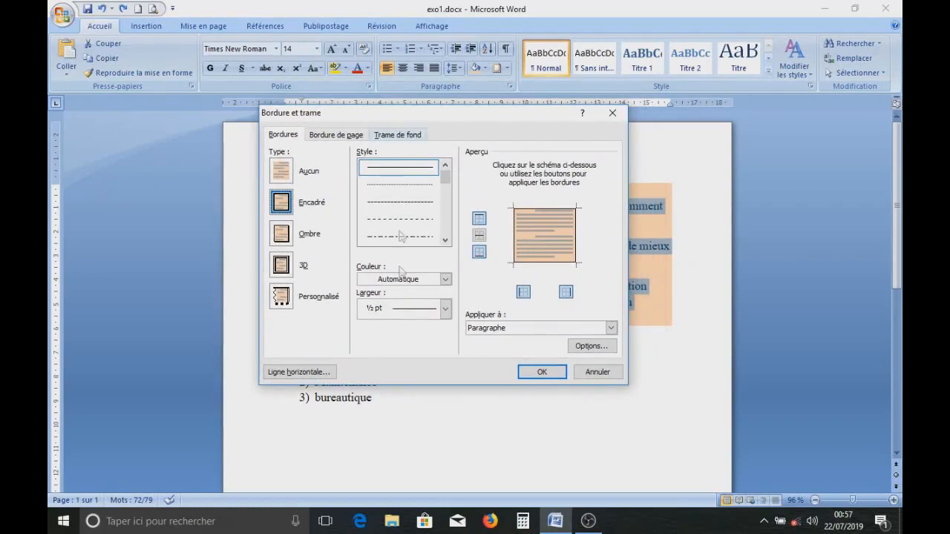
left_click(444, 280)
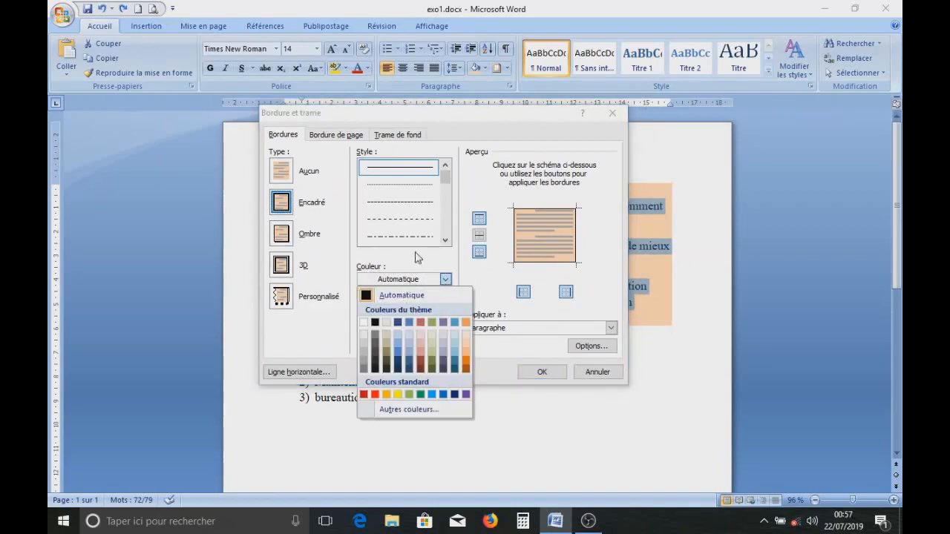
left_click(349, 243)
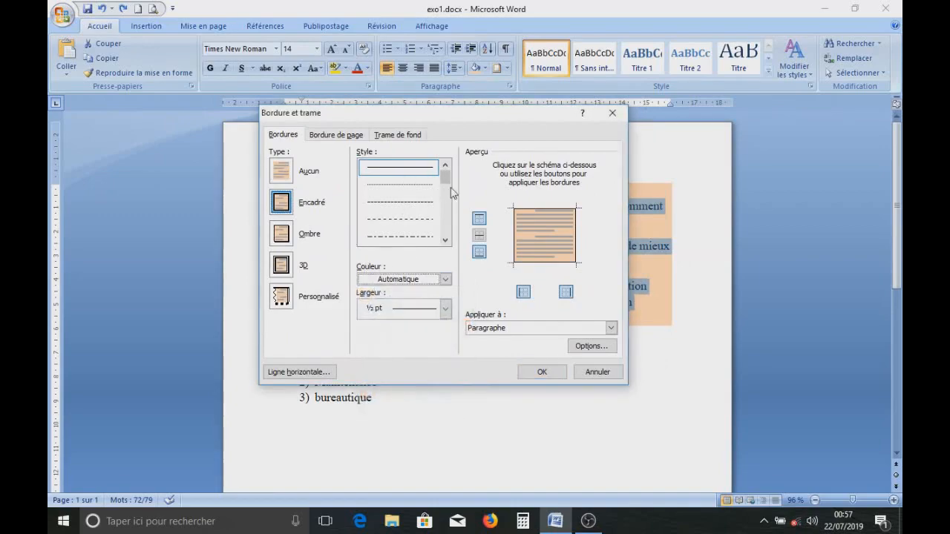
left_click_drag(447, 181, 446, 196)
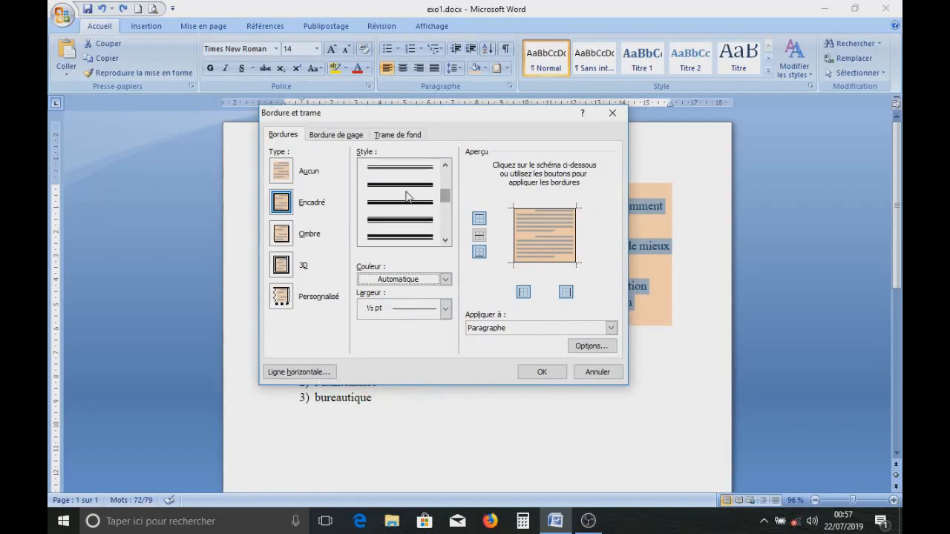
scroll(398, 194, "up", 1)
left_click(399, 237)
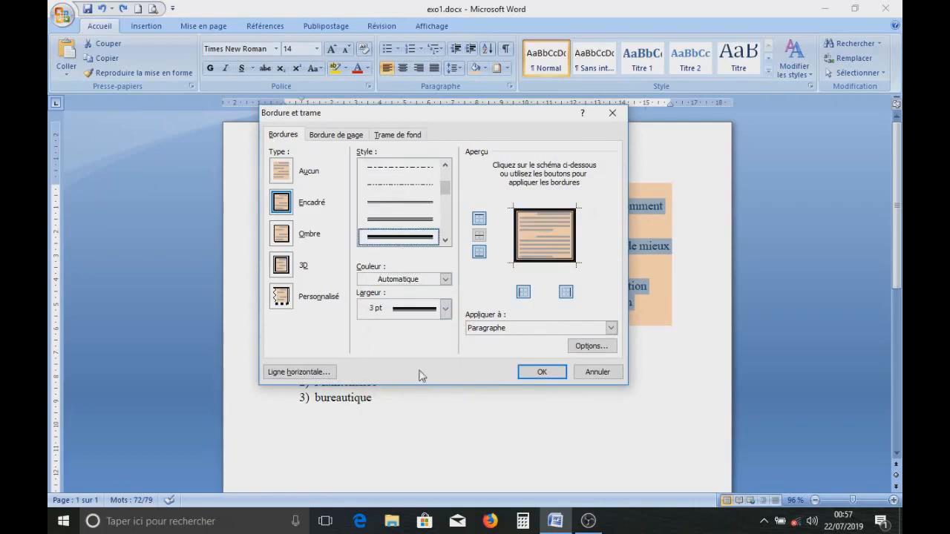
left_click(445, 279)
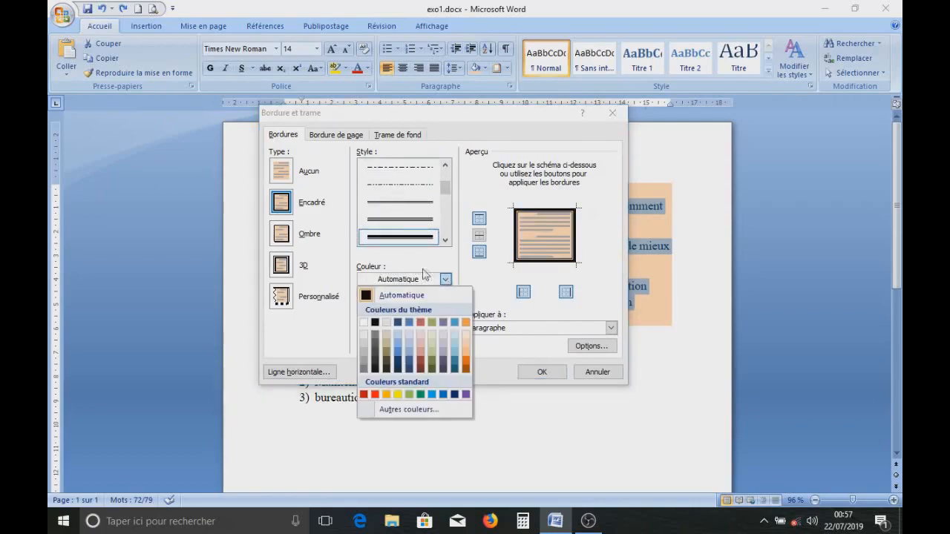
left_click(366, 398)
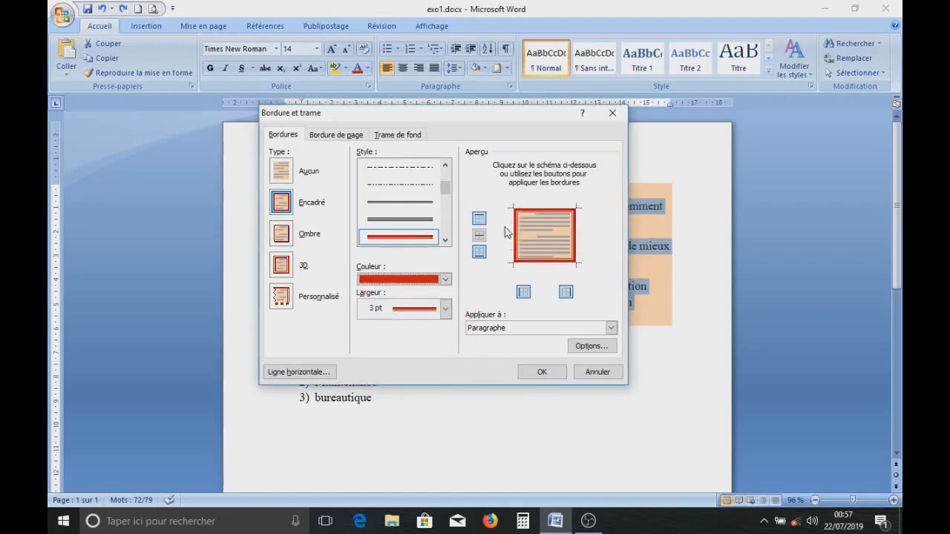
- Set the paragraphs' background fill to standard green with a 12,5 % pattern style, and apply the border and shading
left_click(406, 135)
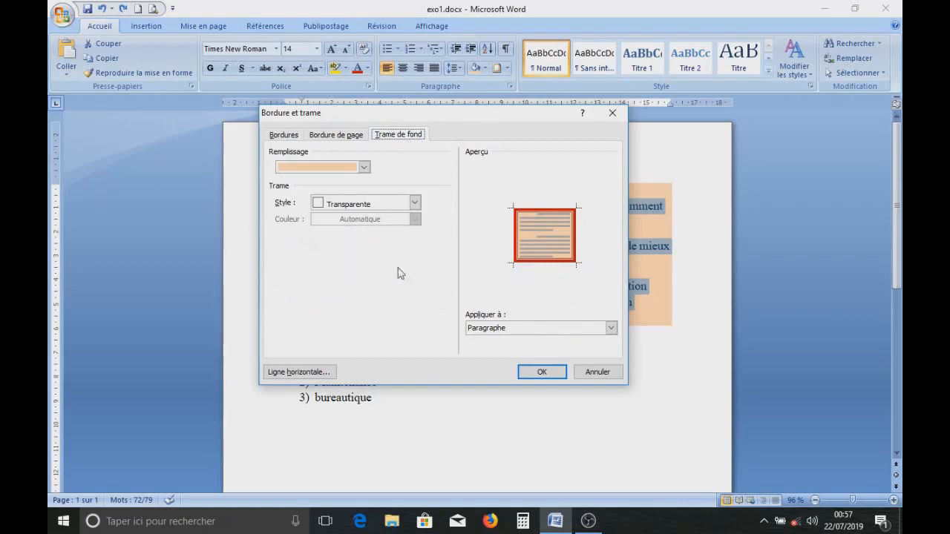
left_click(364, 167)
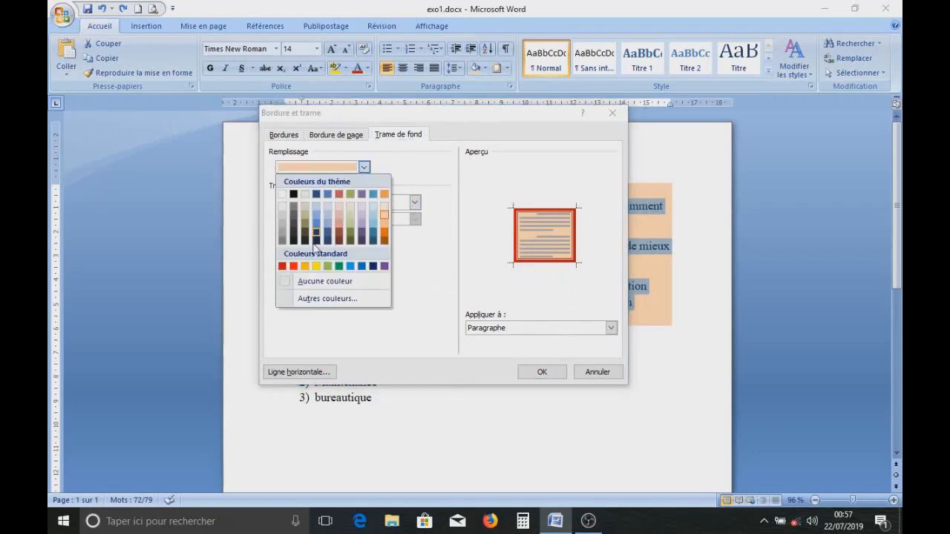
left_click(340, 266)
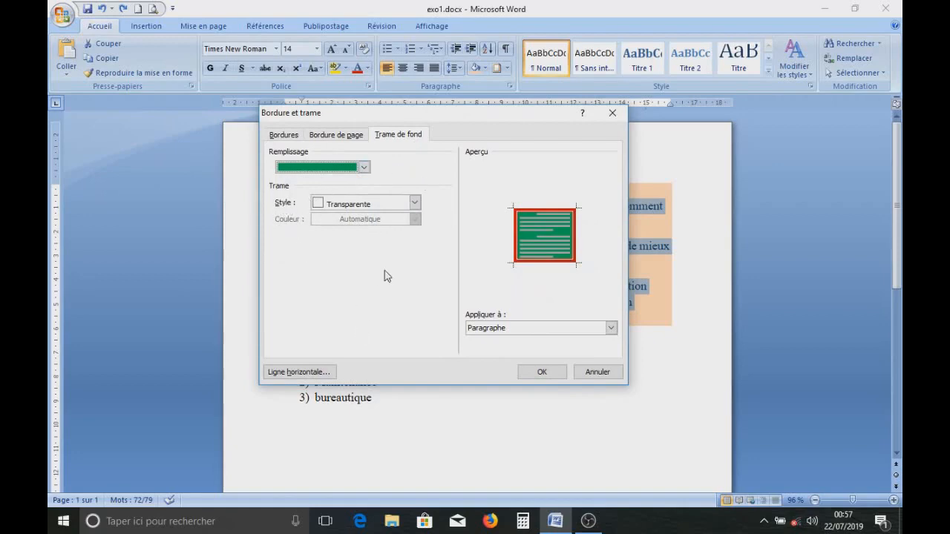
left_click(415, 204)
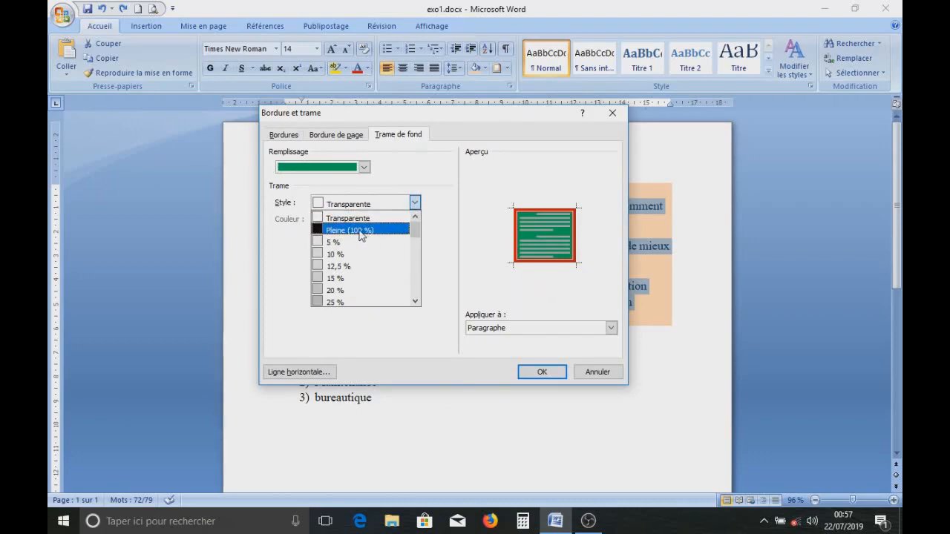
left_click(338, 267)
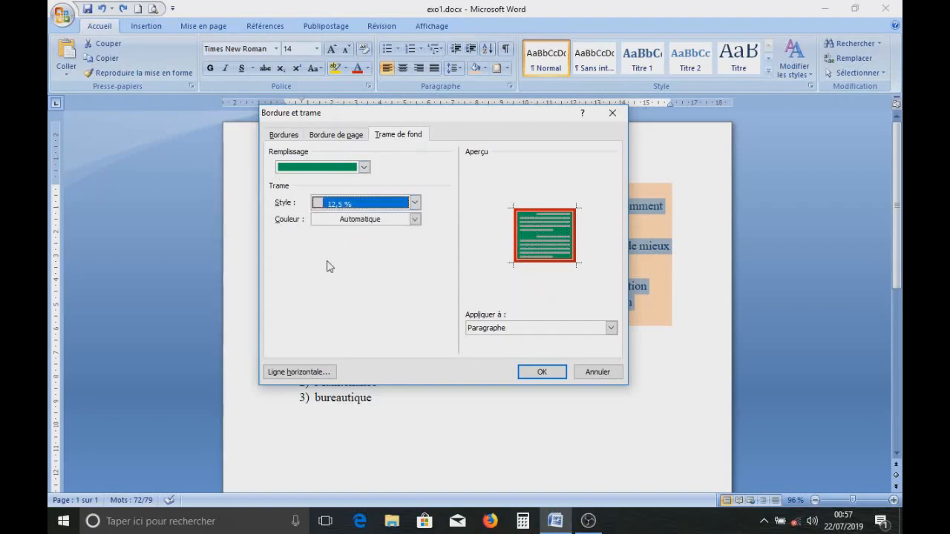
left_click(541, 371)
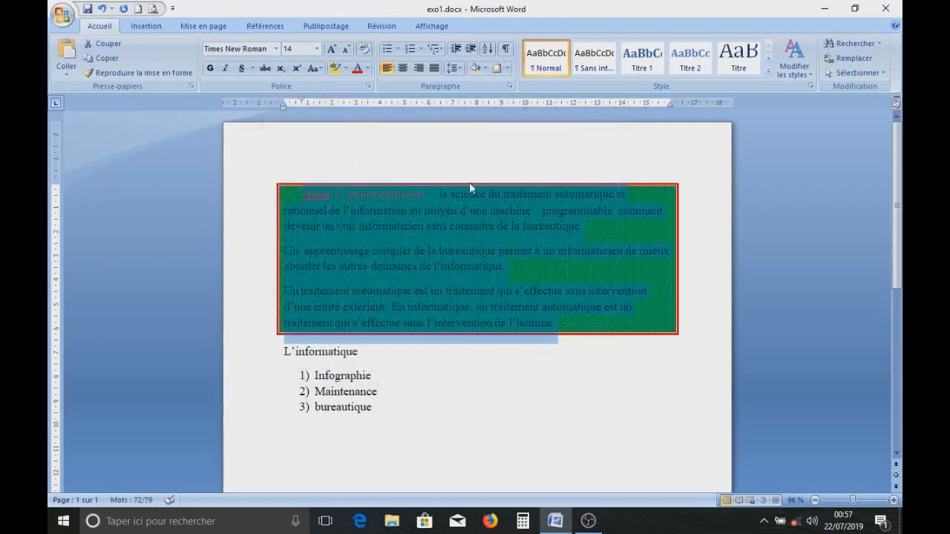
left_click(438, 396)
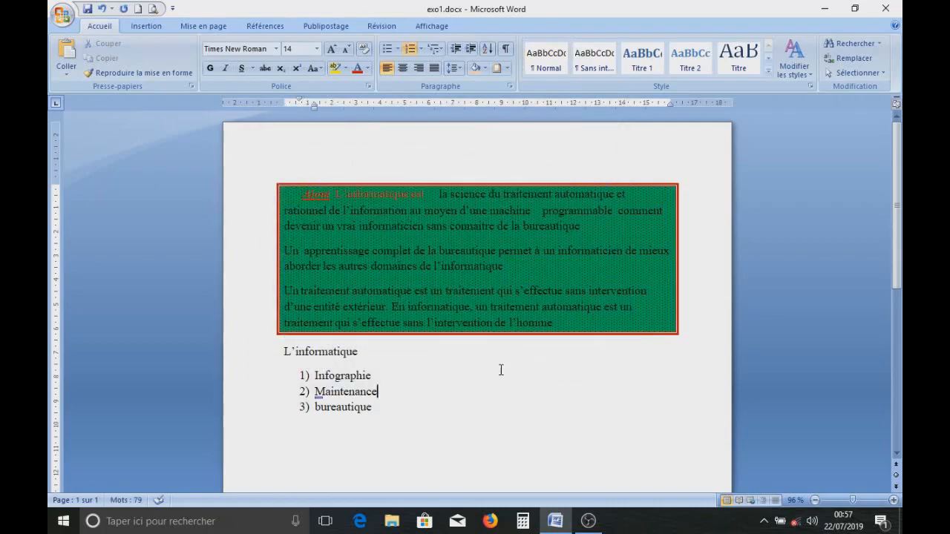